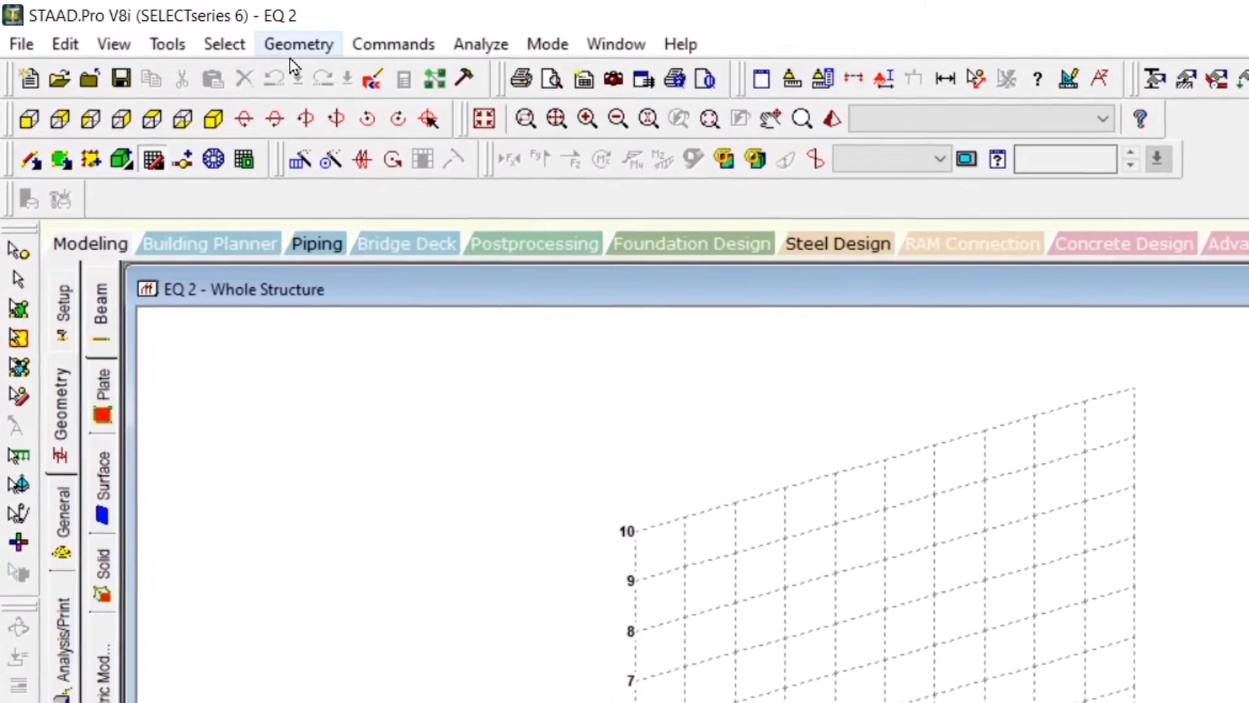
- Launch the Structure Wizard and start a Bay Frame prototype from the Frame Models
click(215, 36)
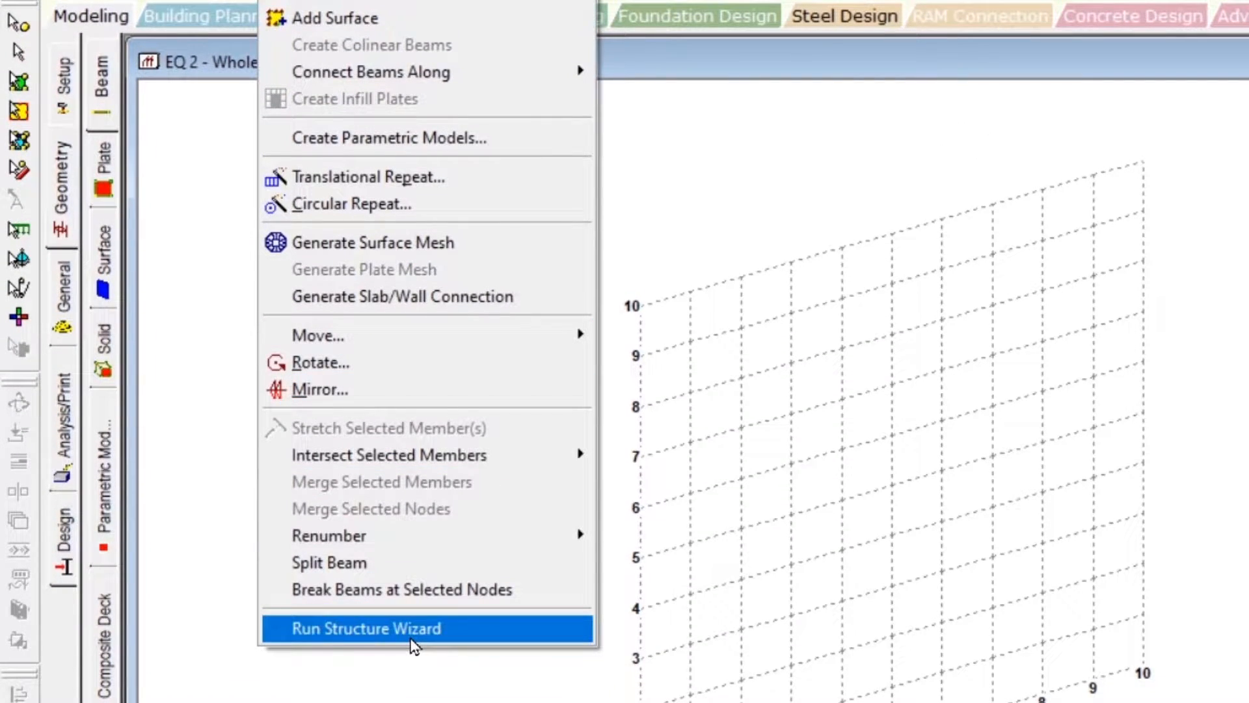
click(411, 639)
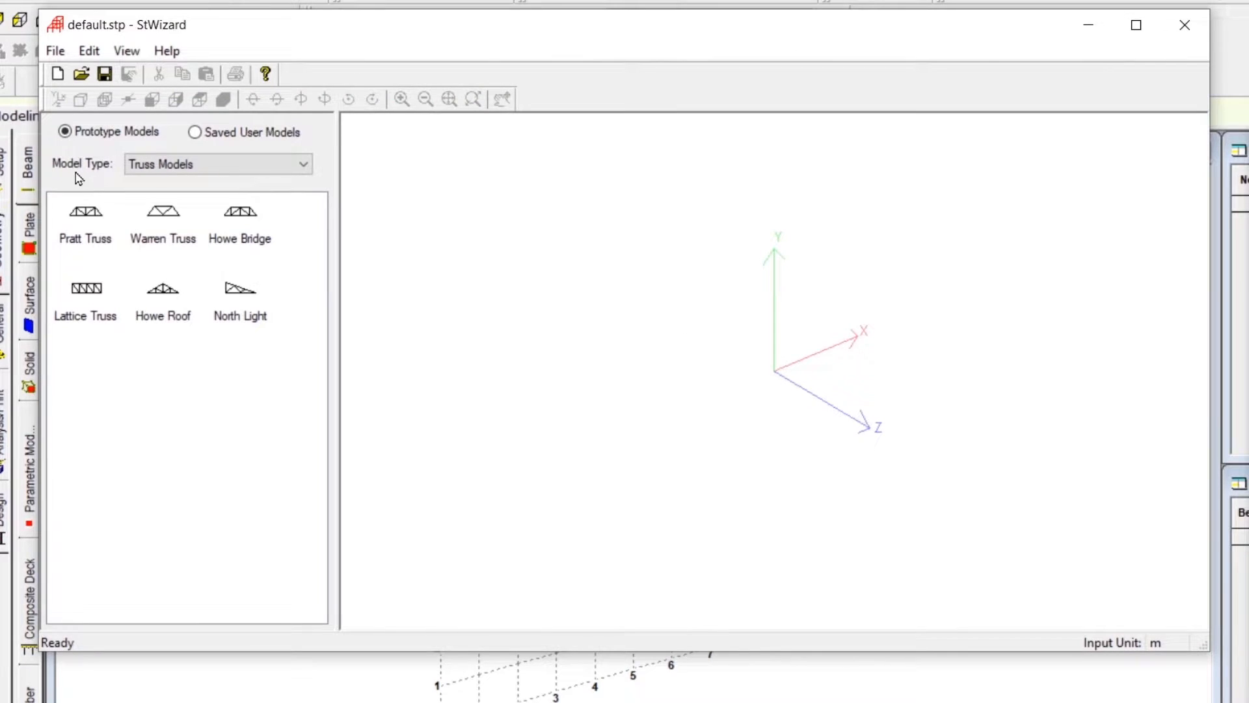
click(298, 169)
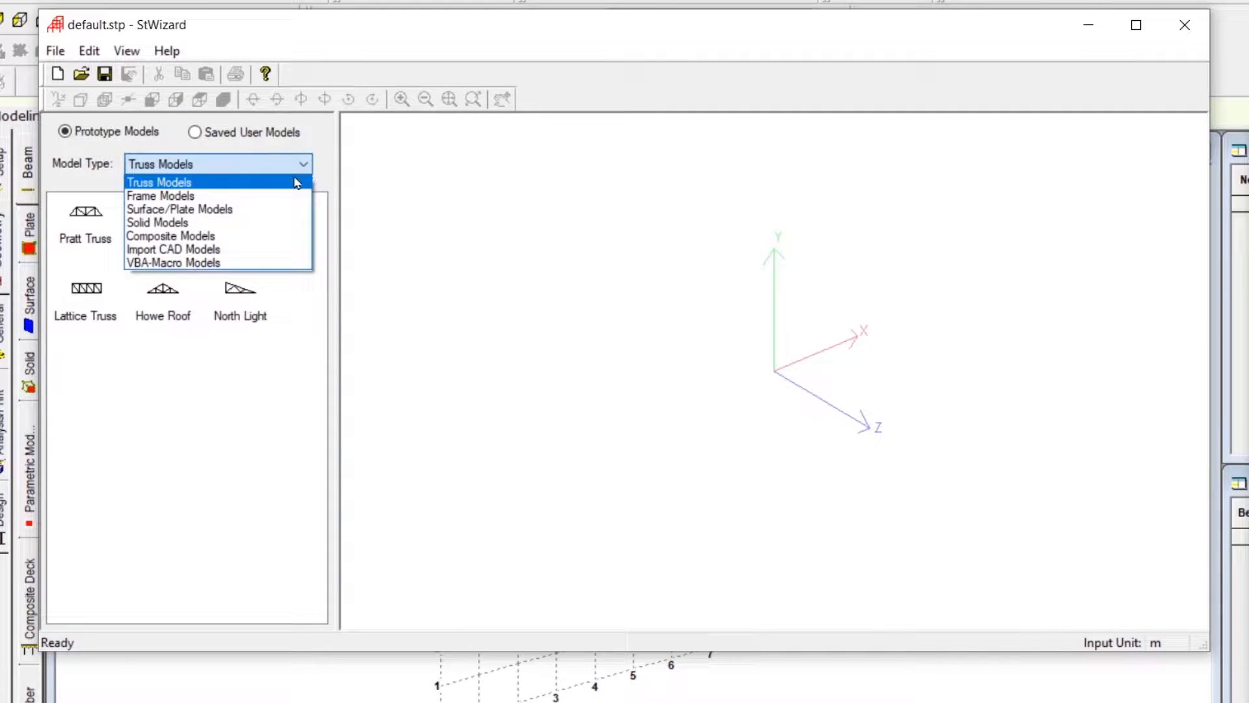
click(283, 199)
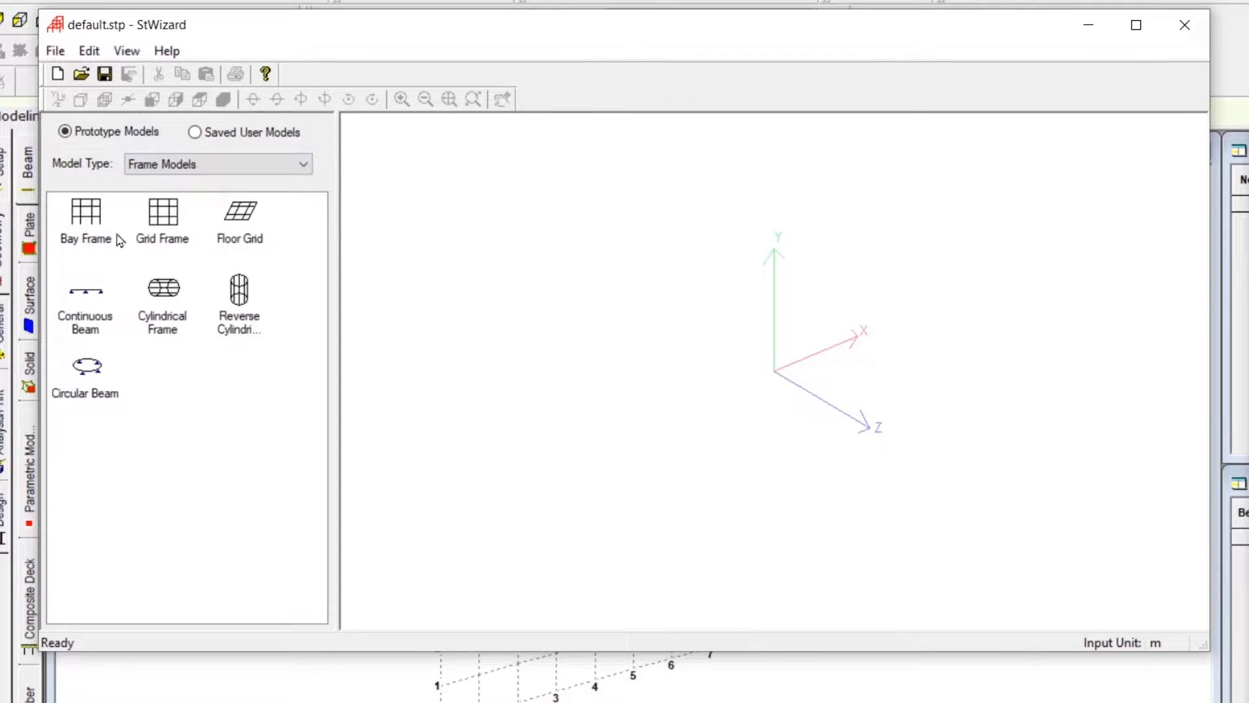
click(86, 215)
drag(217, 224, 719, 310)
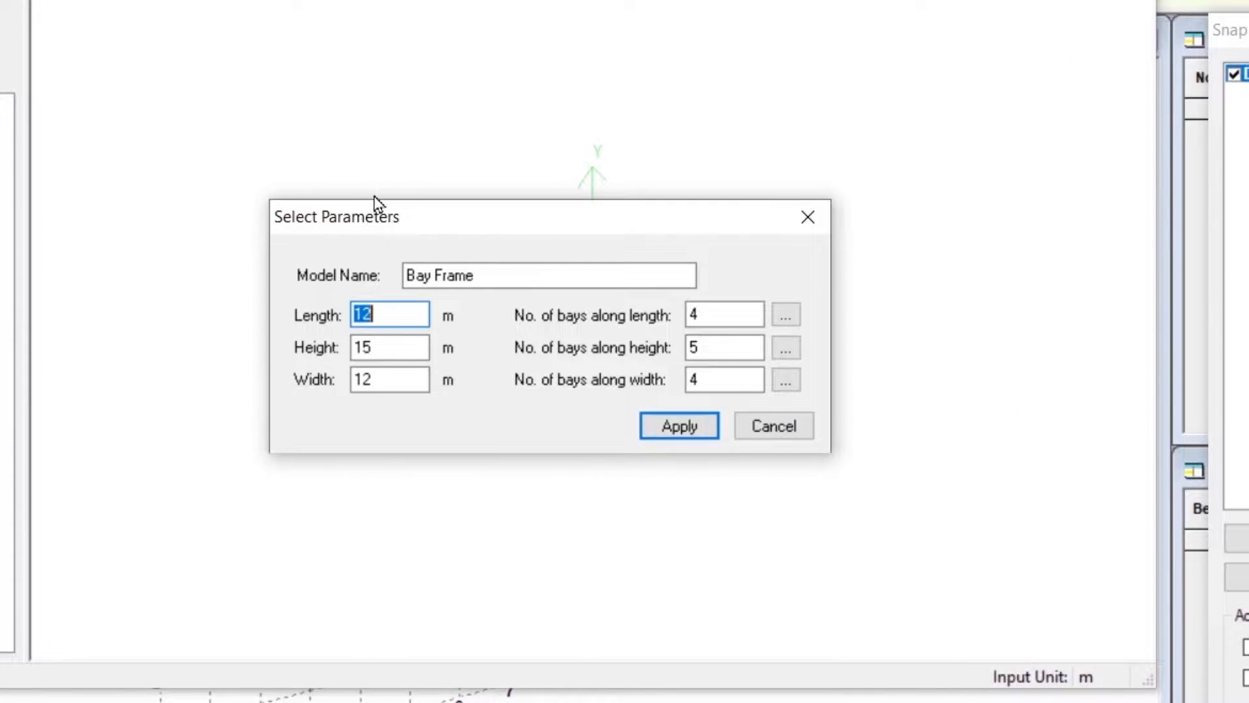
- Set the bay frame's length to 20 m, then review and accept the individual bay lengths along it
text(20)
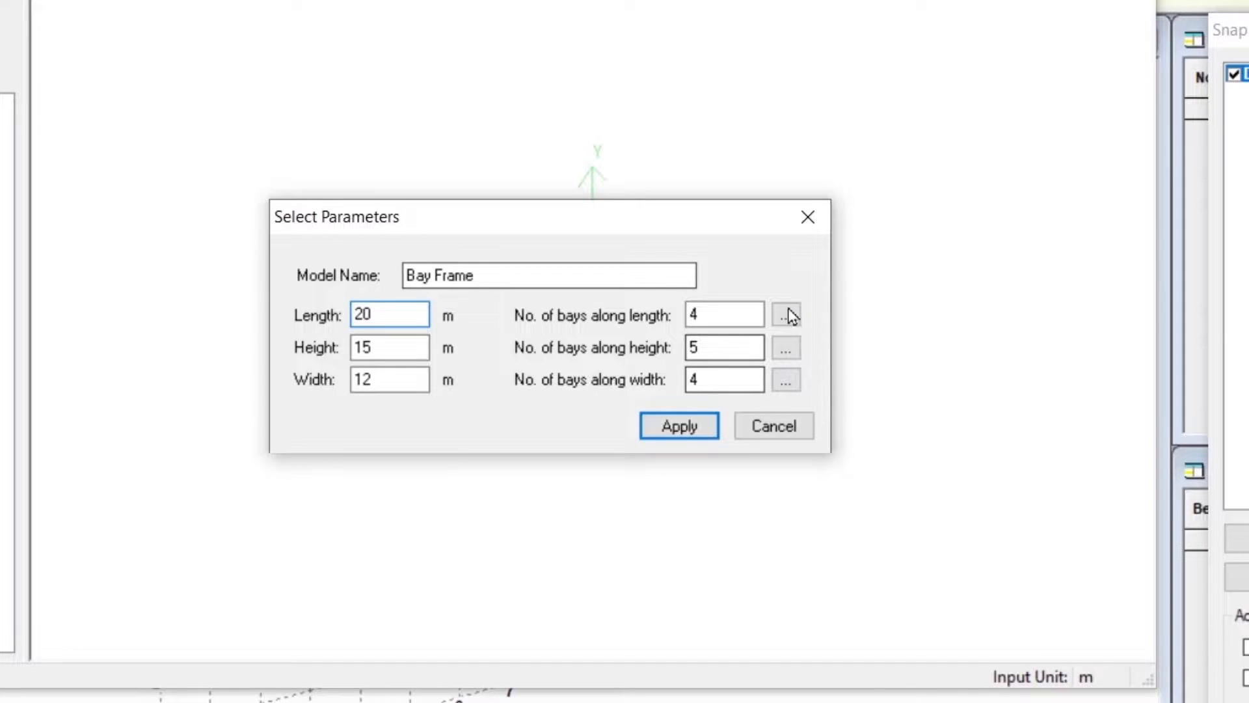
click(734, 317)
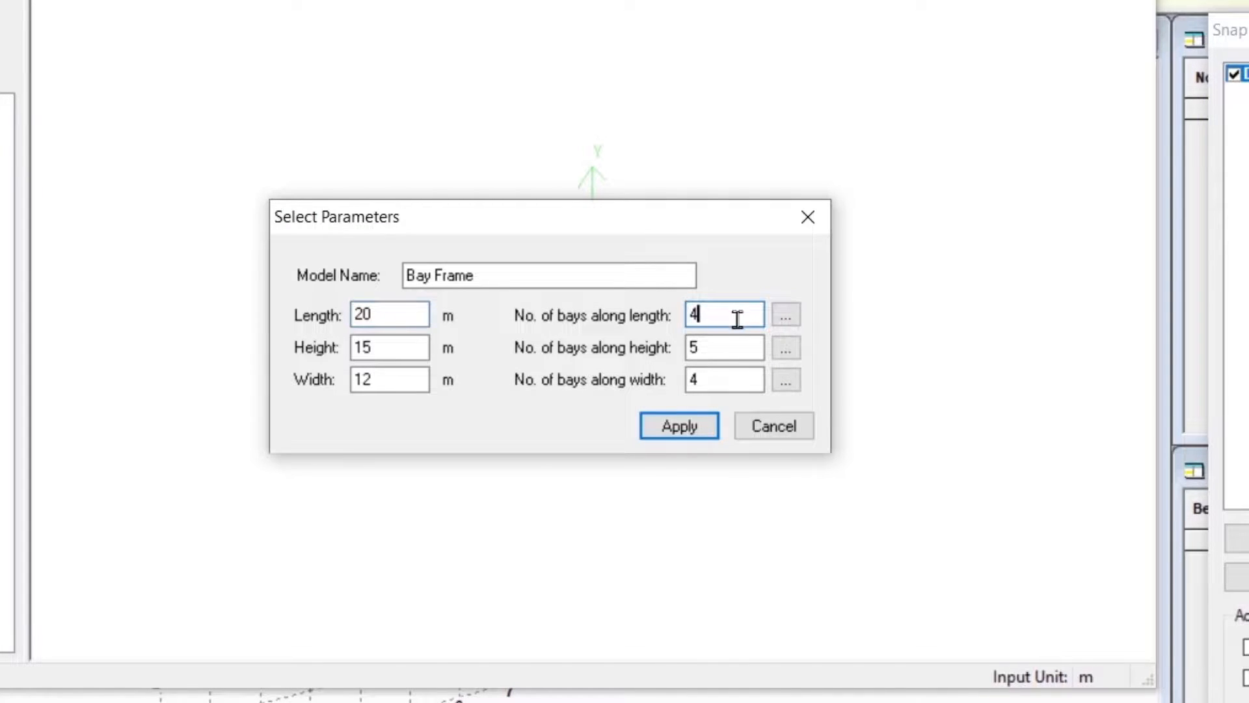
click(786, 318)
drag(576, 191, 1098, 126)
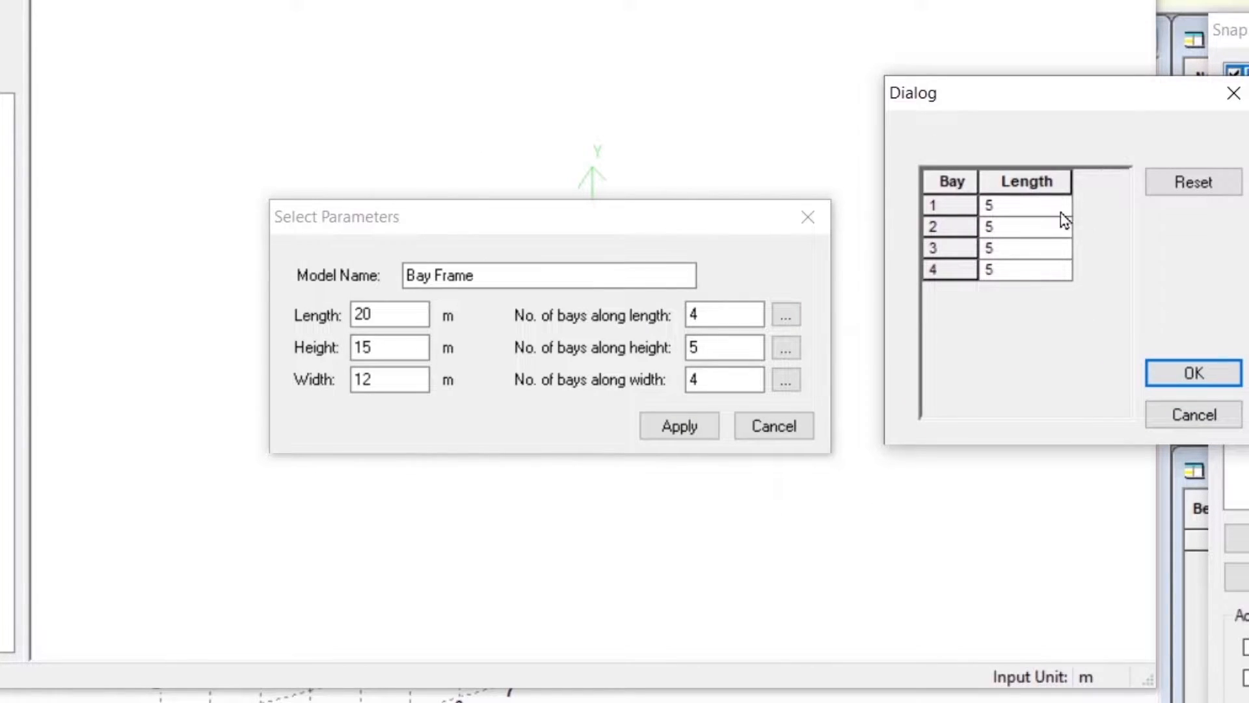
click(1201, 372)
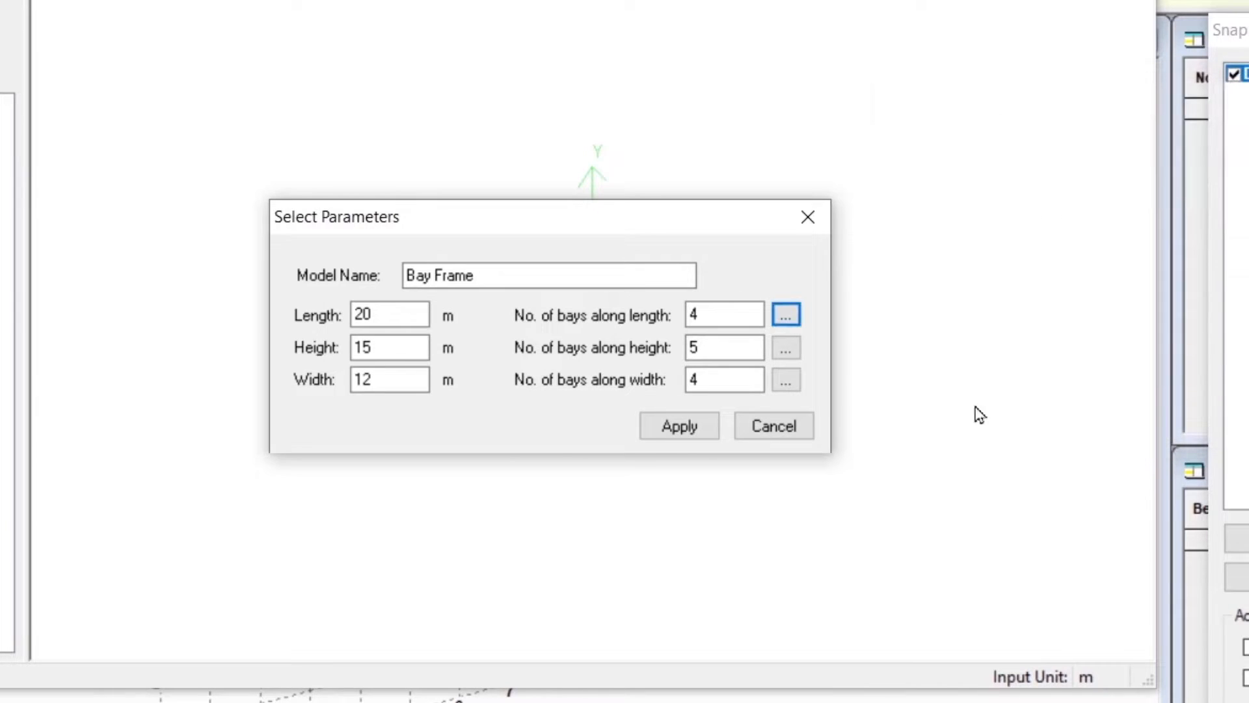
- Set the frame's width to 15 m with 3 bays along the width, and check the bay spacing
click(376, 382)
double_click(376, 382)
text(15)
key(Tab)
double_click(723, 380)
text(3)
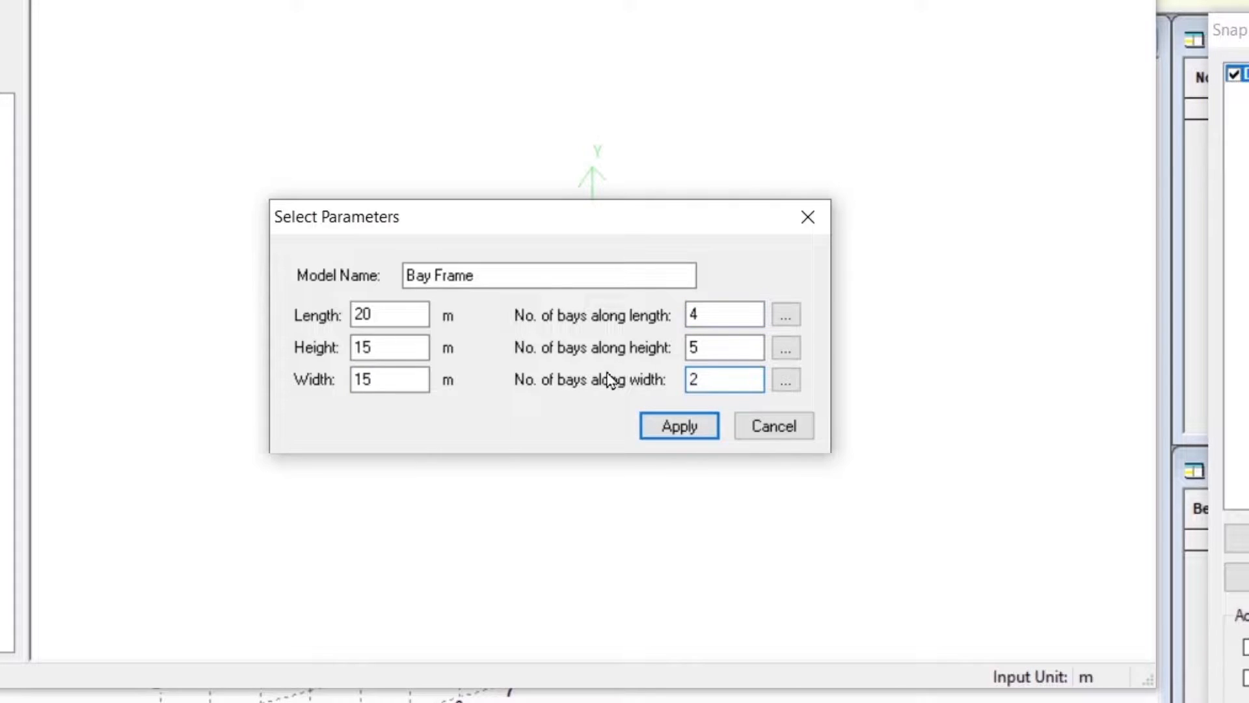
click(787, 382)
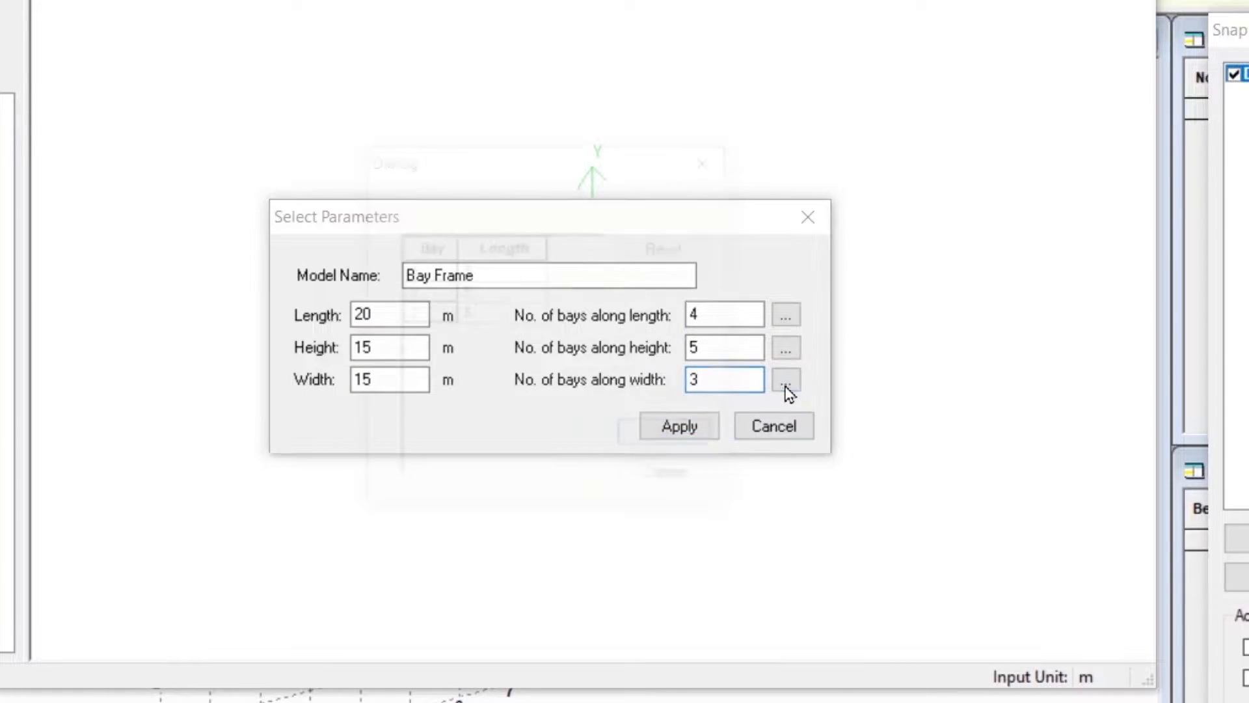
click(711, 160)
- Set the frame's height to 13.8 m with 4 bays along the height
double_click(385, 348)
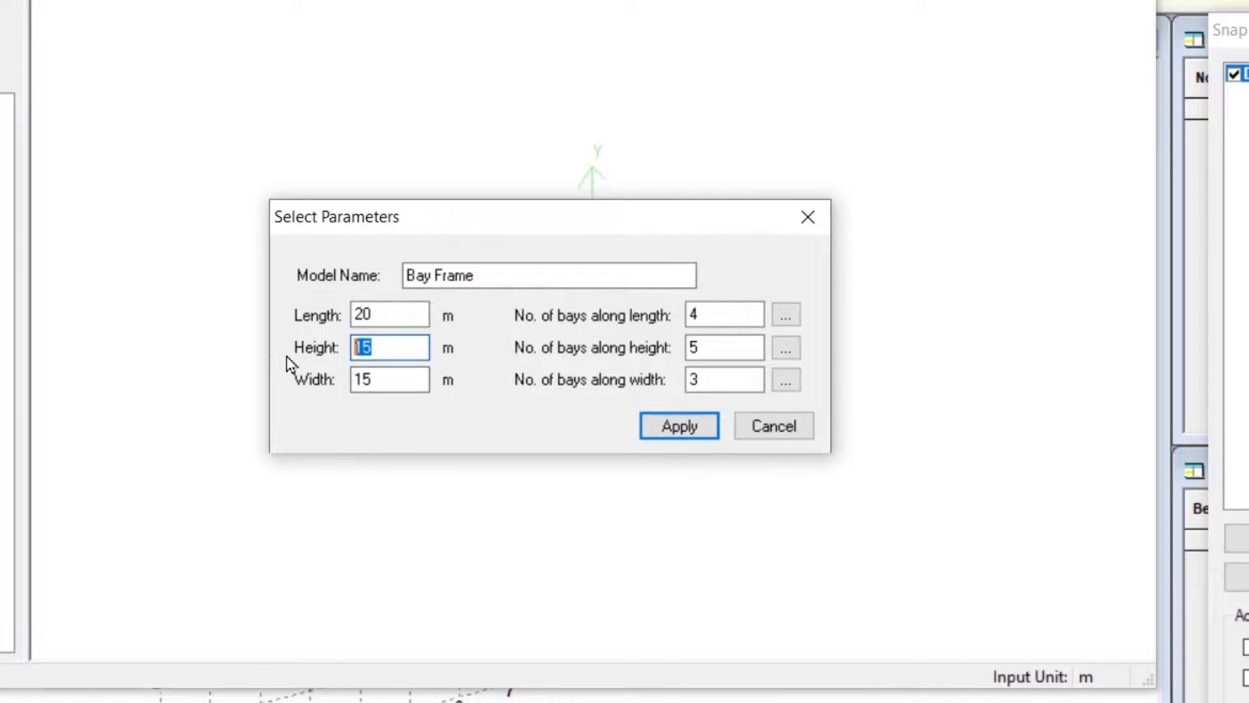
text(13.8)
key(Tab)
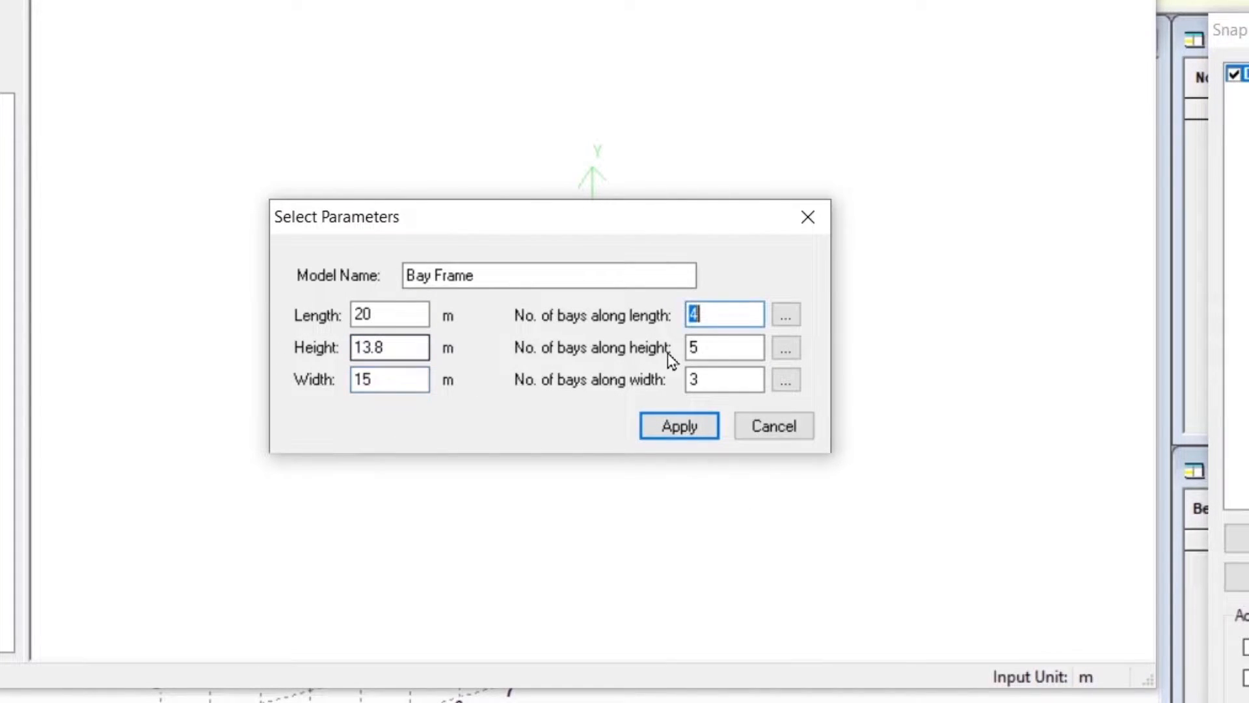
click(713, 350)
drag(713, 349, 668, 358)
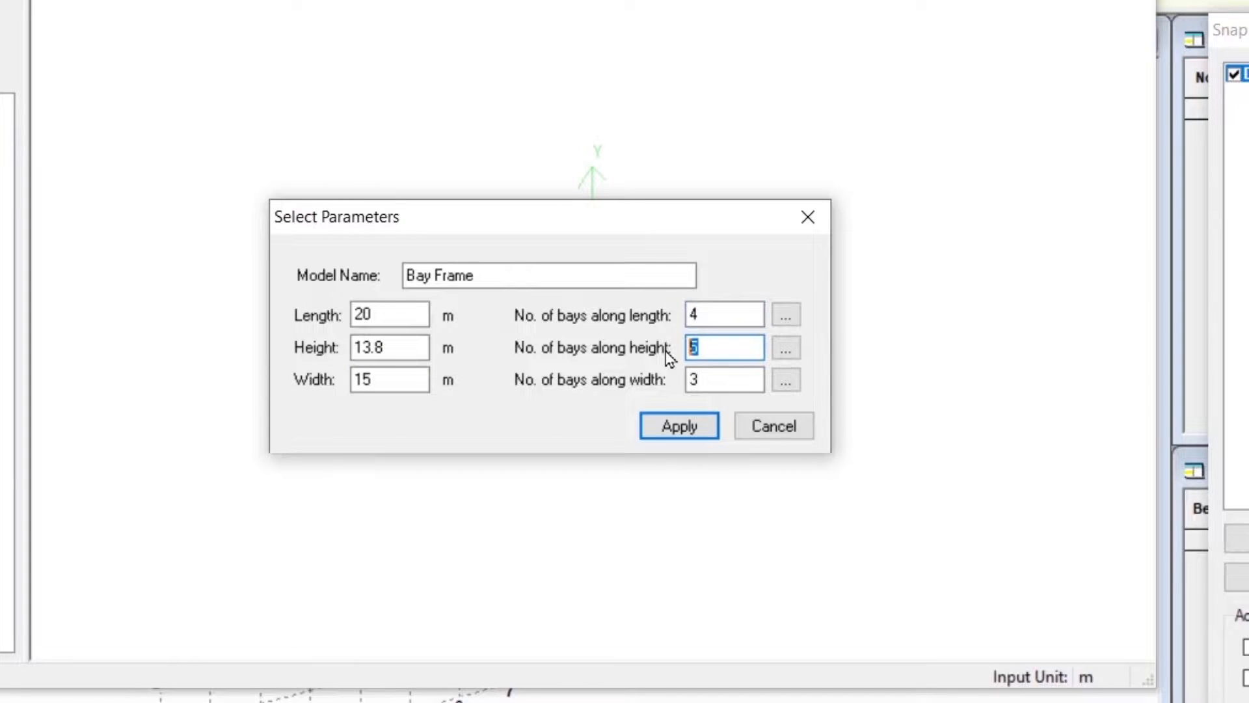
text(4)
- Set the individual bay heights to 4.2 m for bay 1 and 3.2 m for bays 2, 3 and 4
click(789, 351)
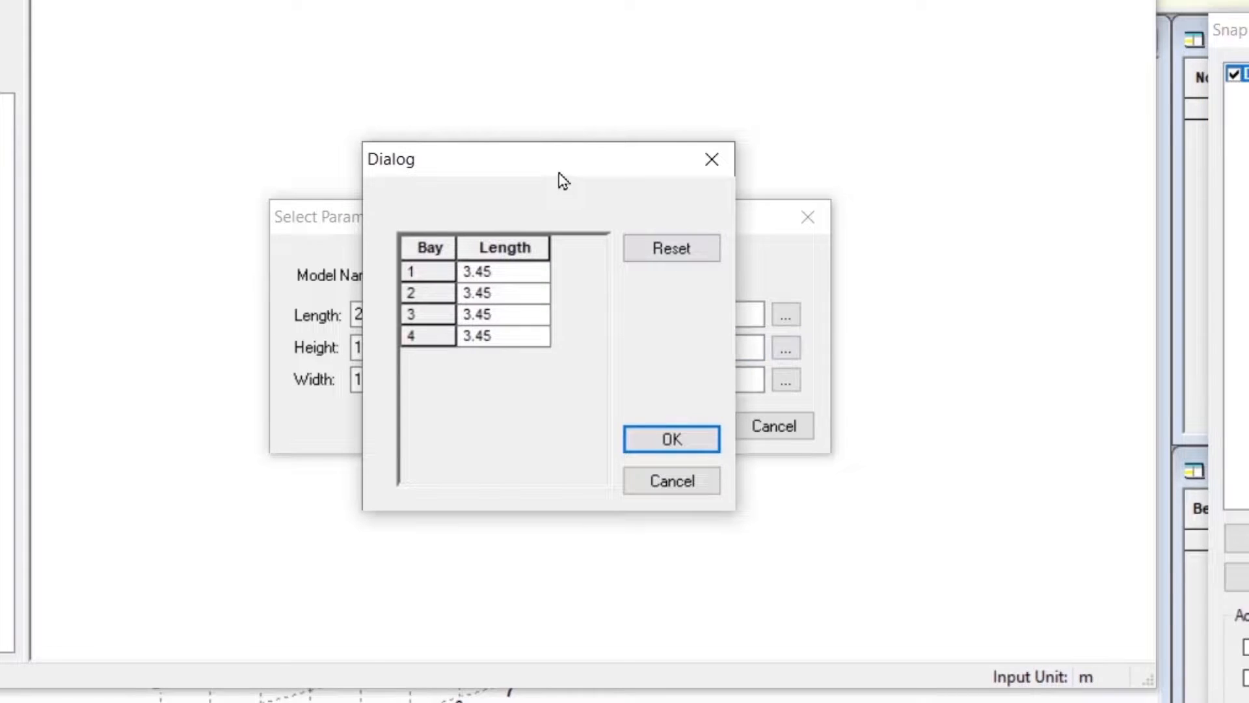
drag(569, 169, 974, 199)
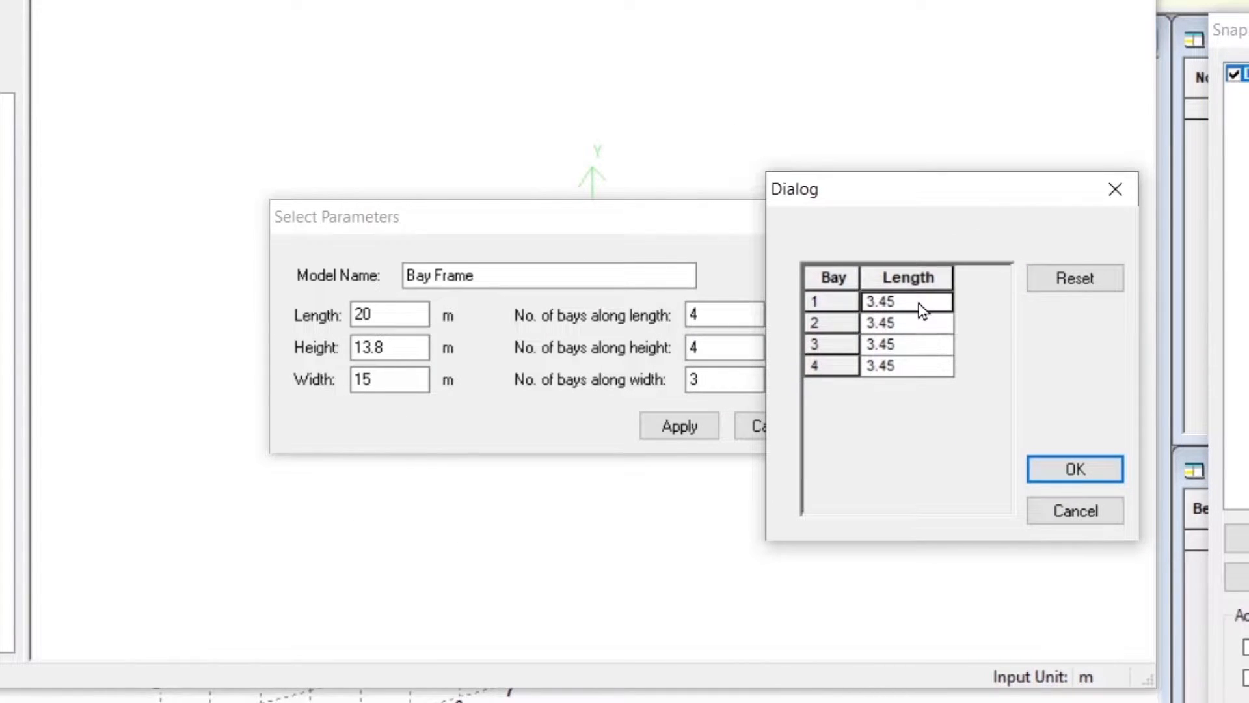
click(920, 305)
text(4.2)
key(Return)
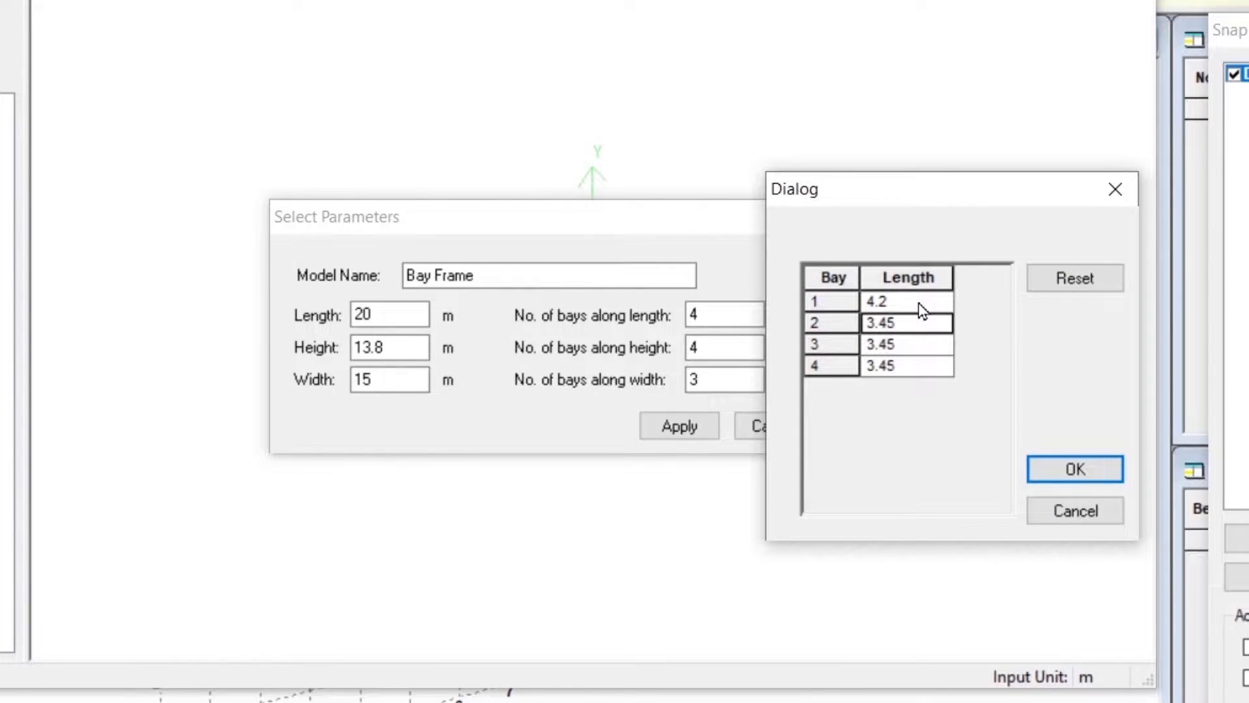
text(3.2)
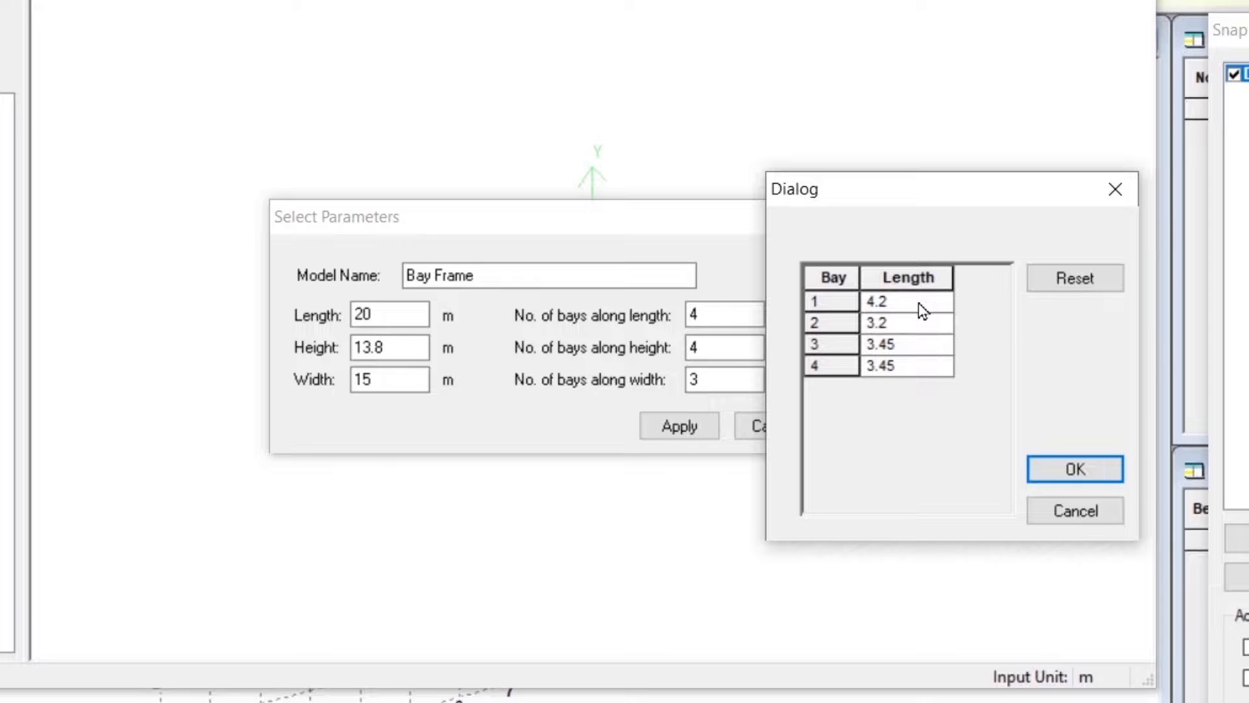
key(Return)
text(3.2)
key(Return)
text(3.2)
click(1075, 469)
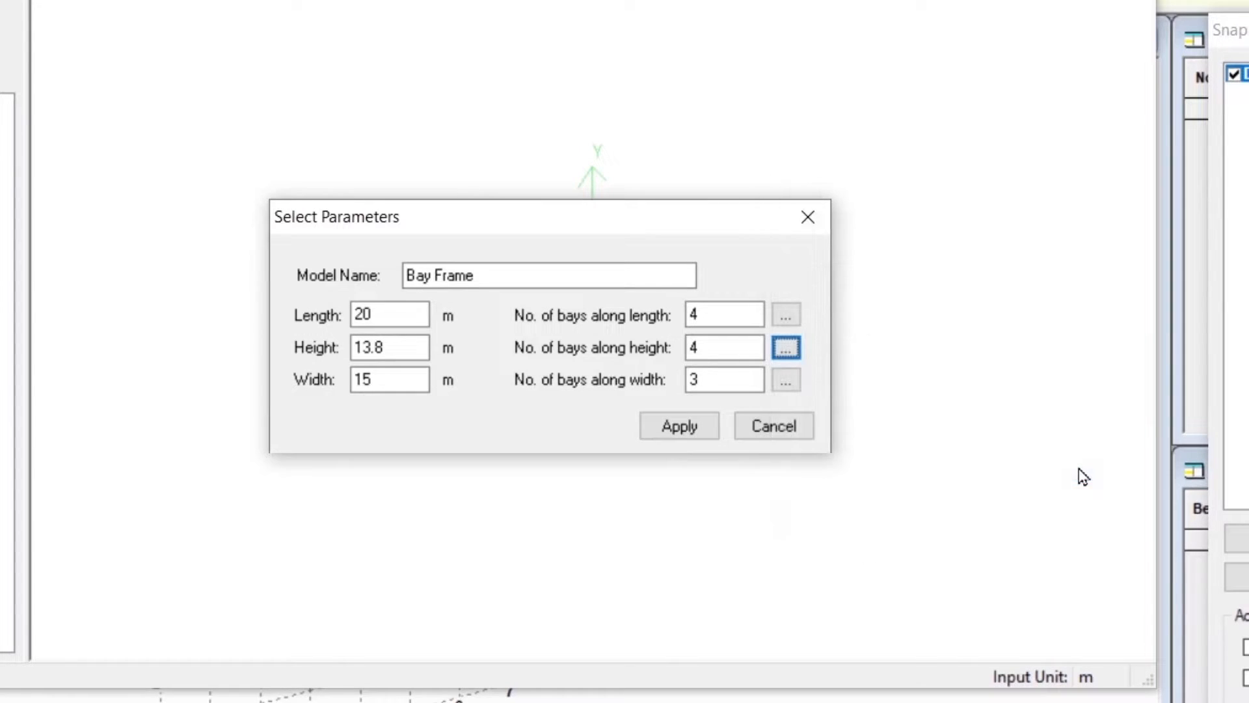
- Recheck the bay heights along the frame's height and generate the bay frame with these parameters
click(786, 349)
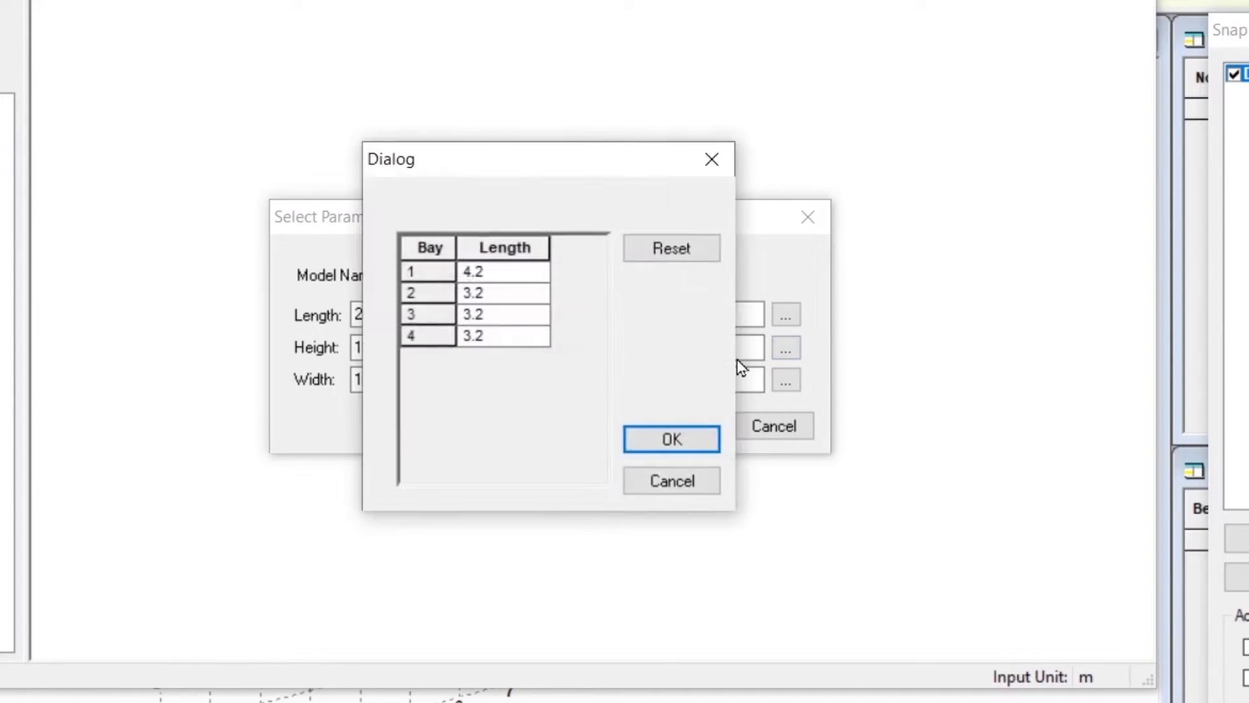
click(714, 160)
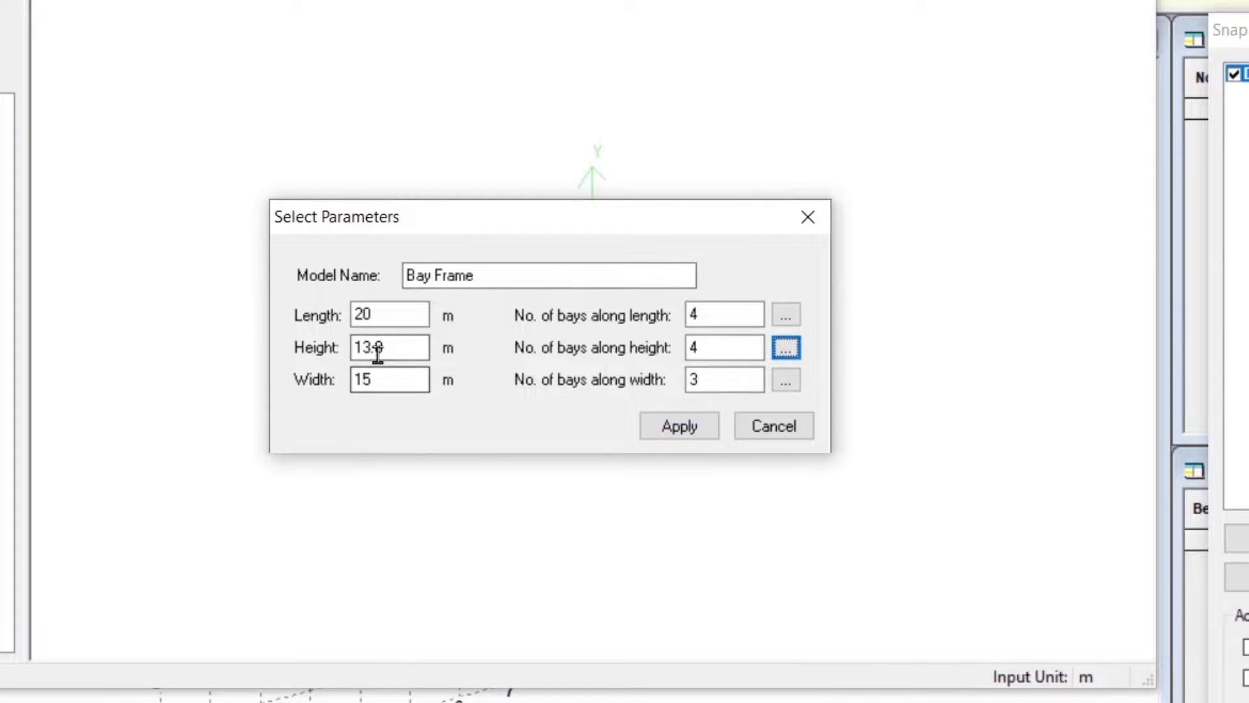
click(686, 429)
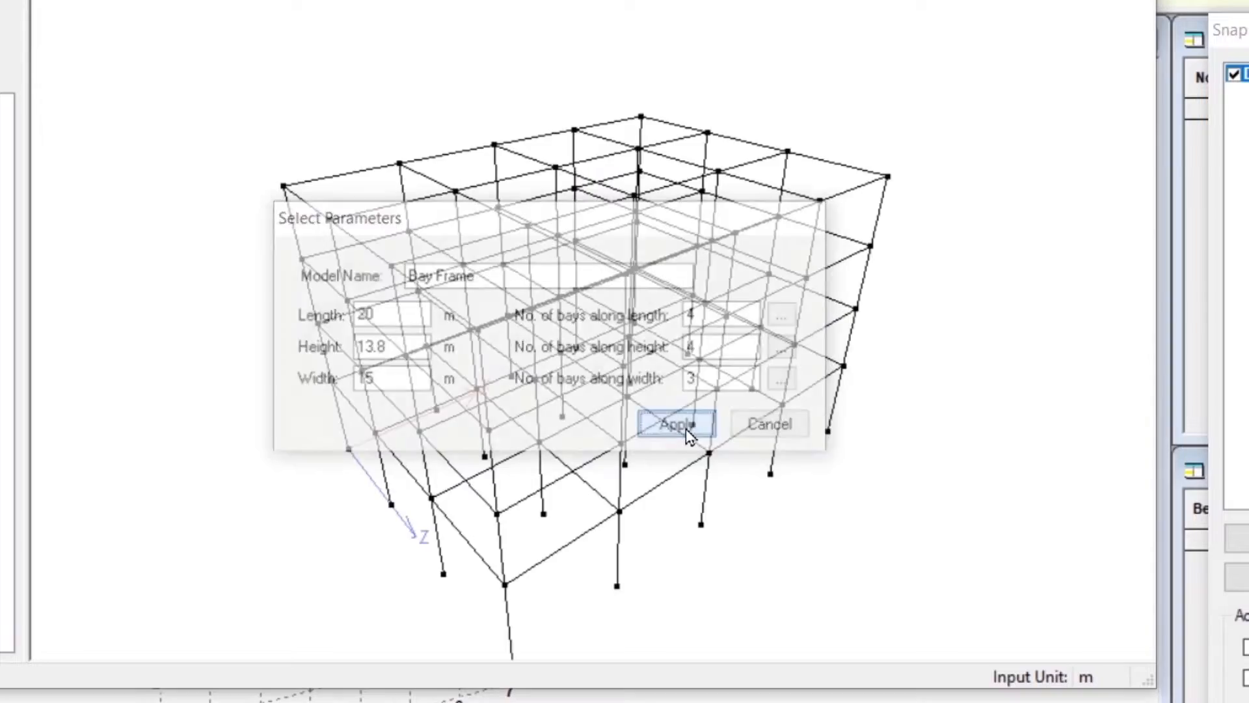
drag(641, 479, 478, 381)
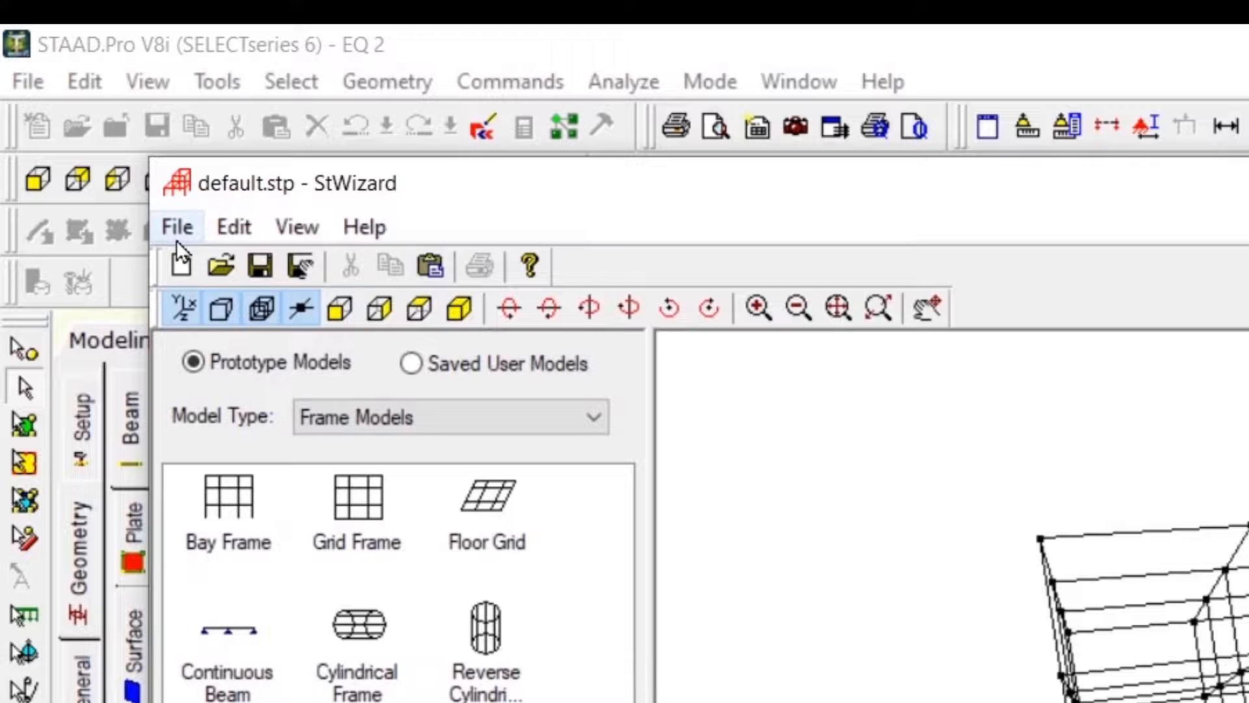
- Merge the frame into the STAAD.Pro model at X, Y and Z offsets of 0, and close the Snap Node/Beam grid
click(177, 231)
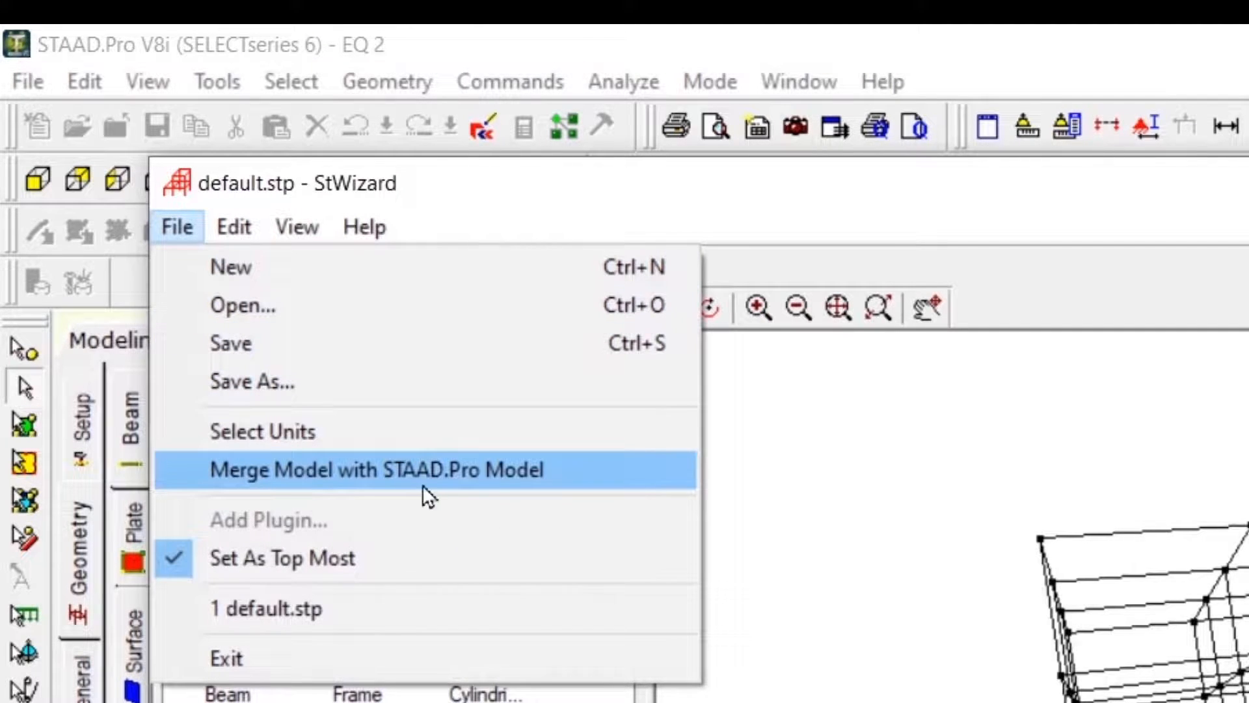
click(470, 467)
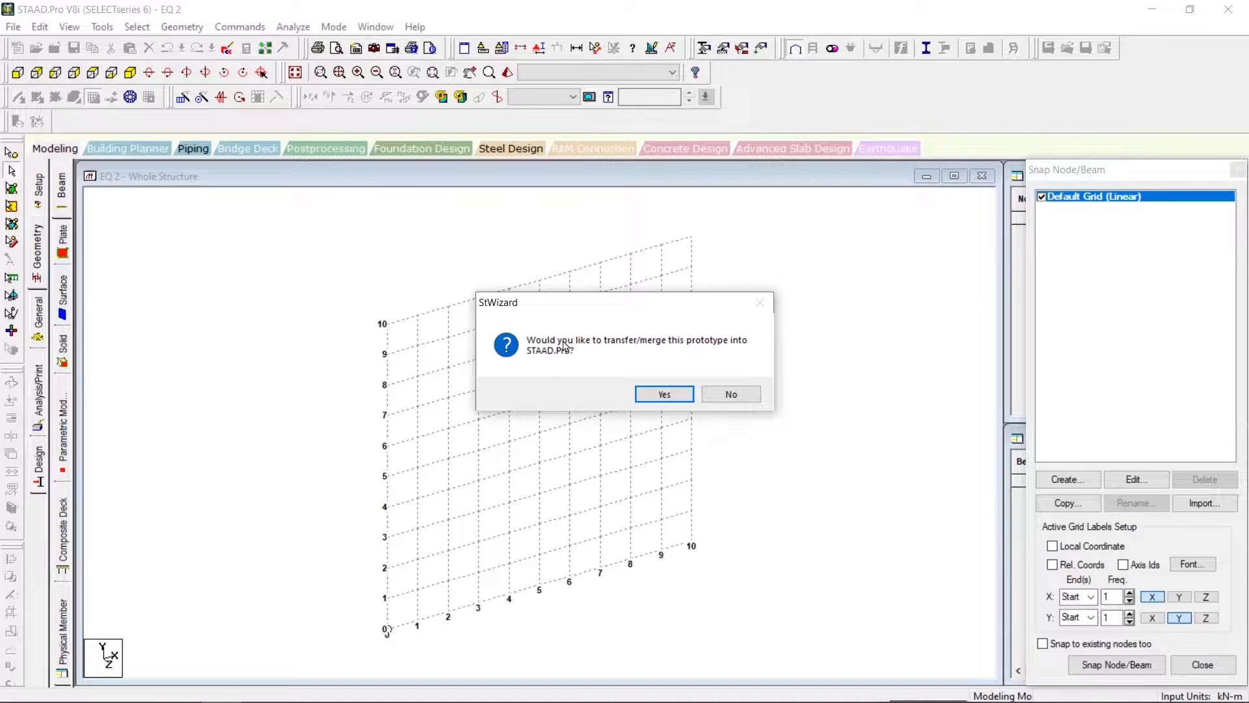
click(667, 394)
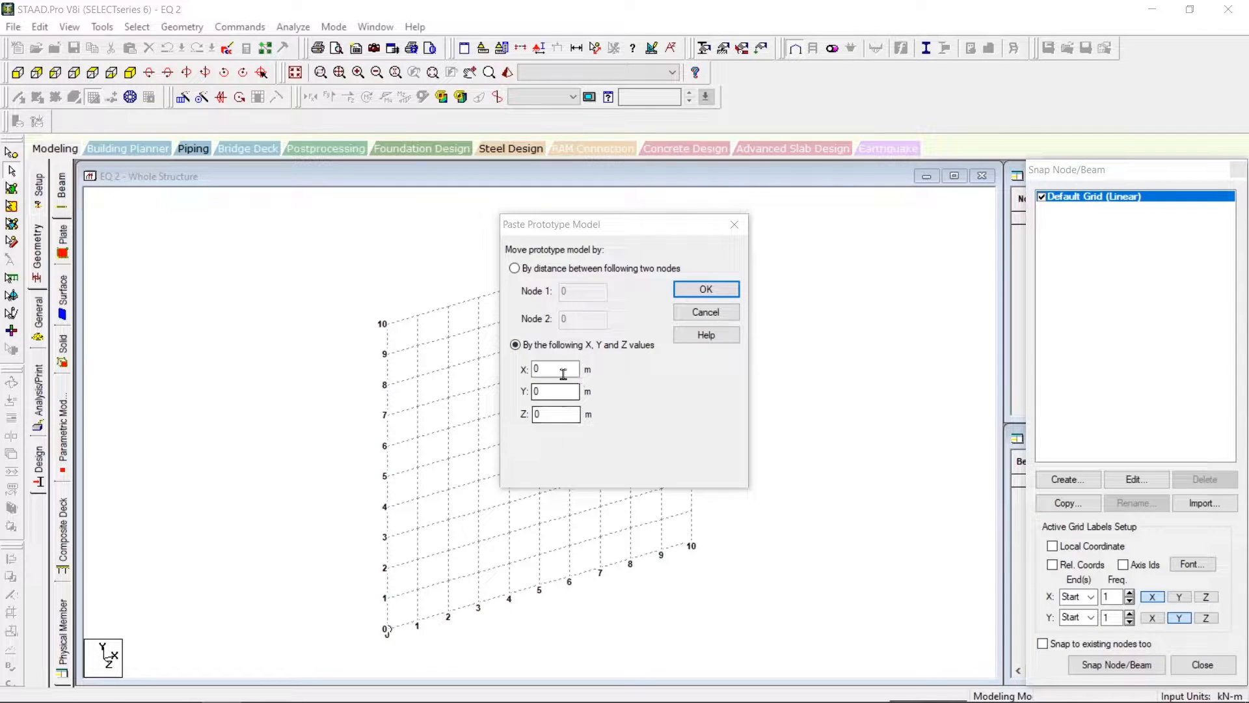
click(706, 289)
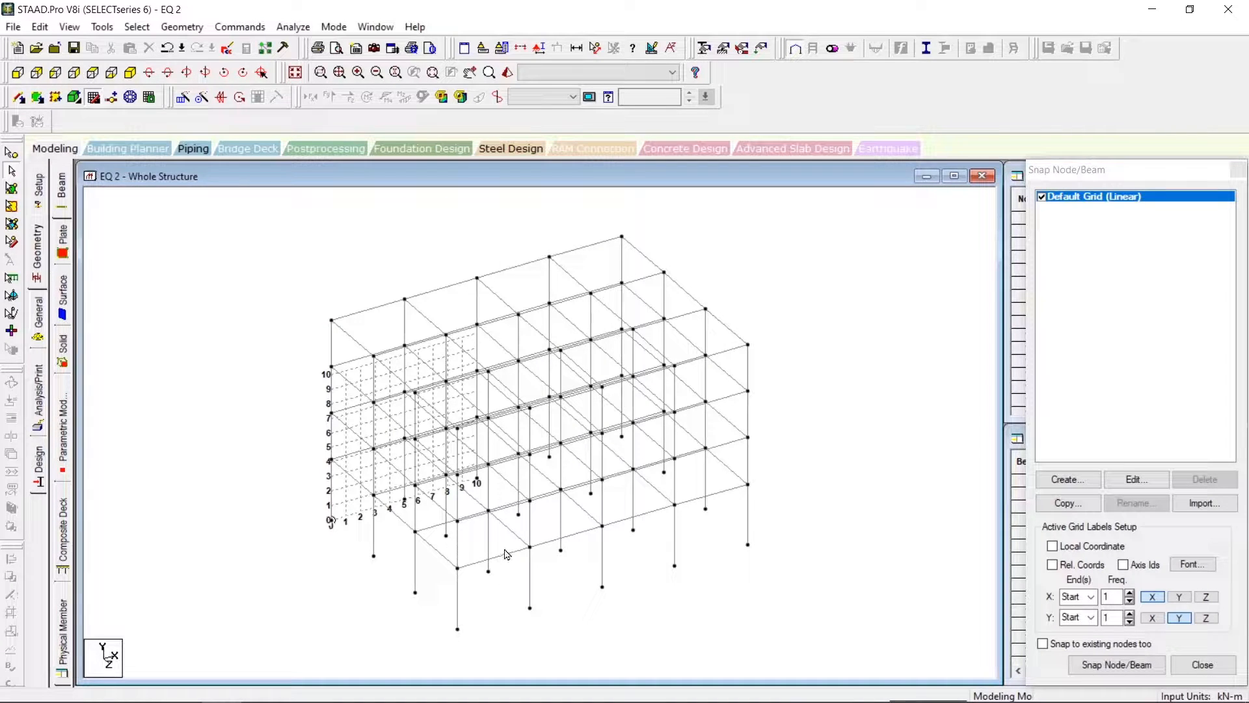
drag(1190, 174, 1152, 153)
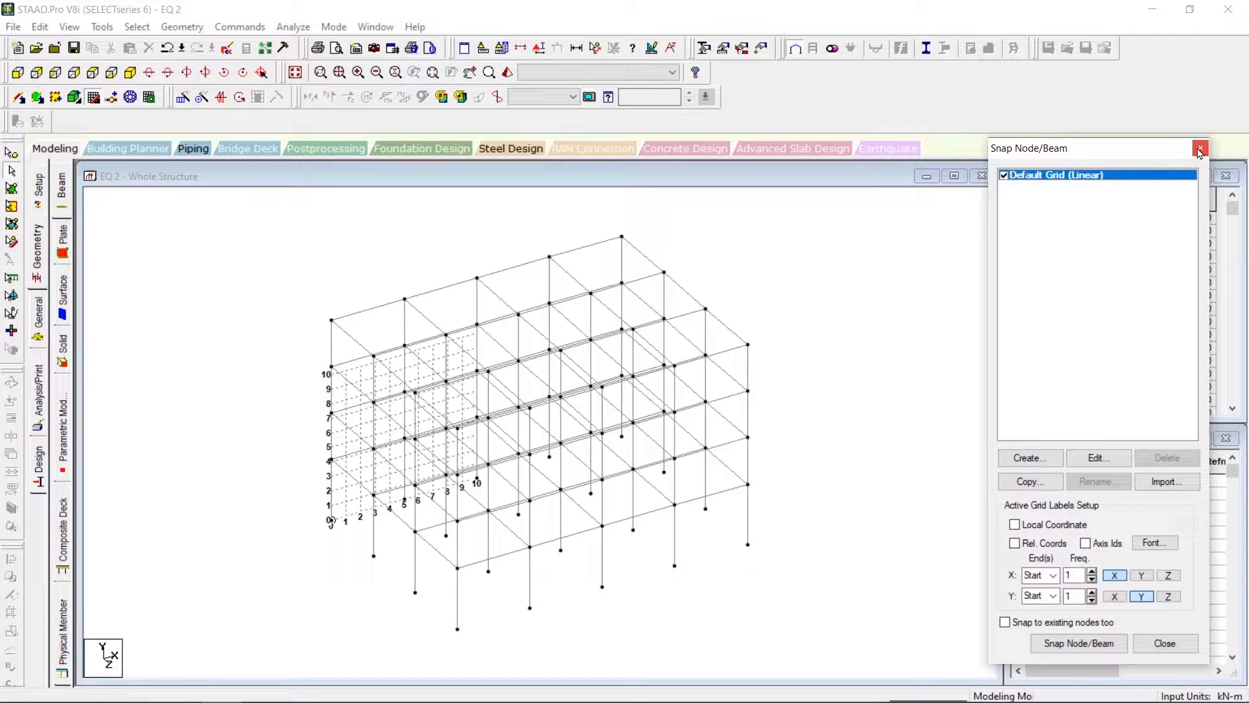
click(1198, 149)
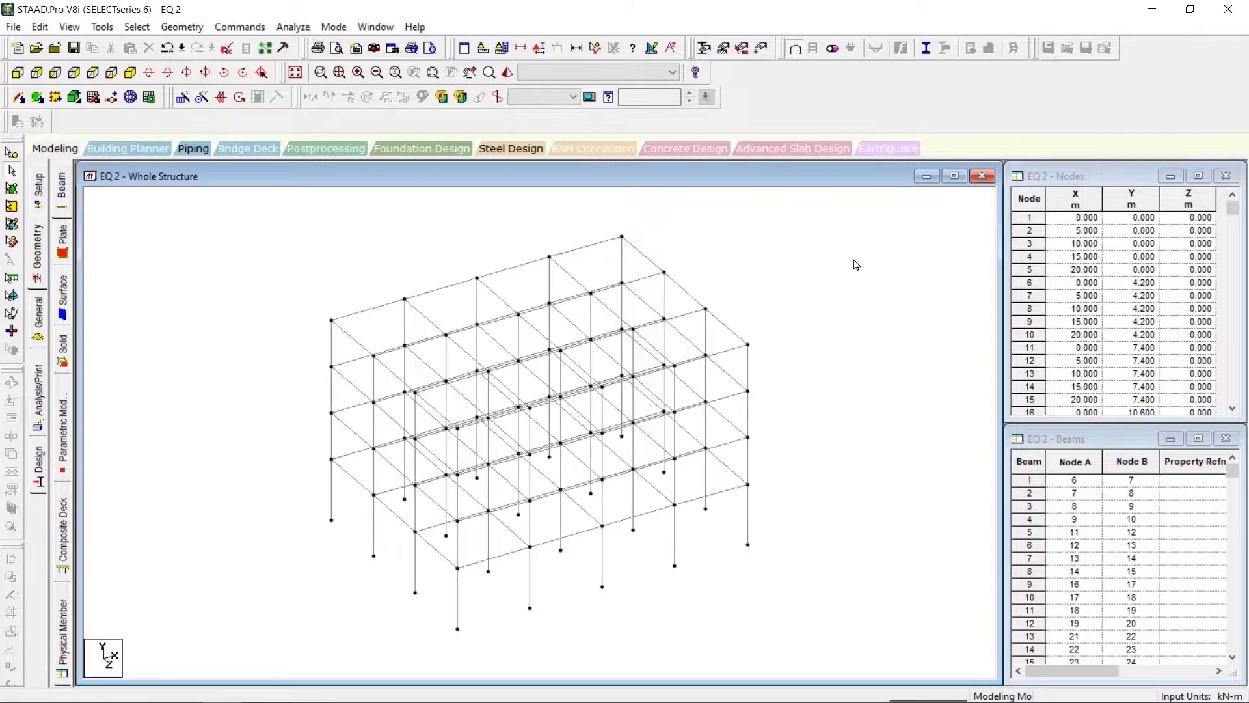
- Measure the frame's overall length, width and height between its outer corner nodes
click(595, 50)
click(458, 630)
click(749, 545)
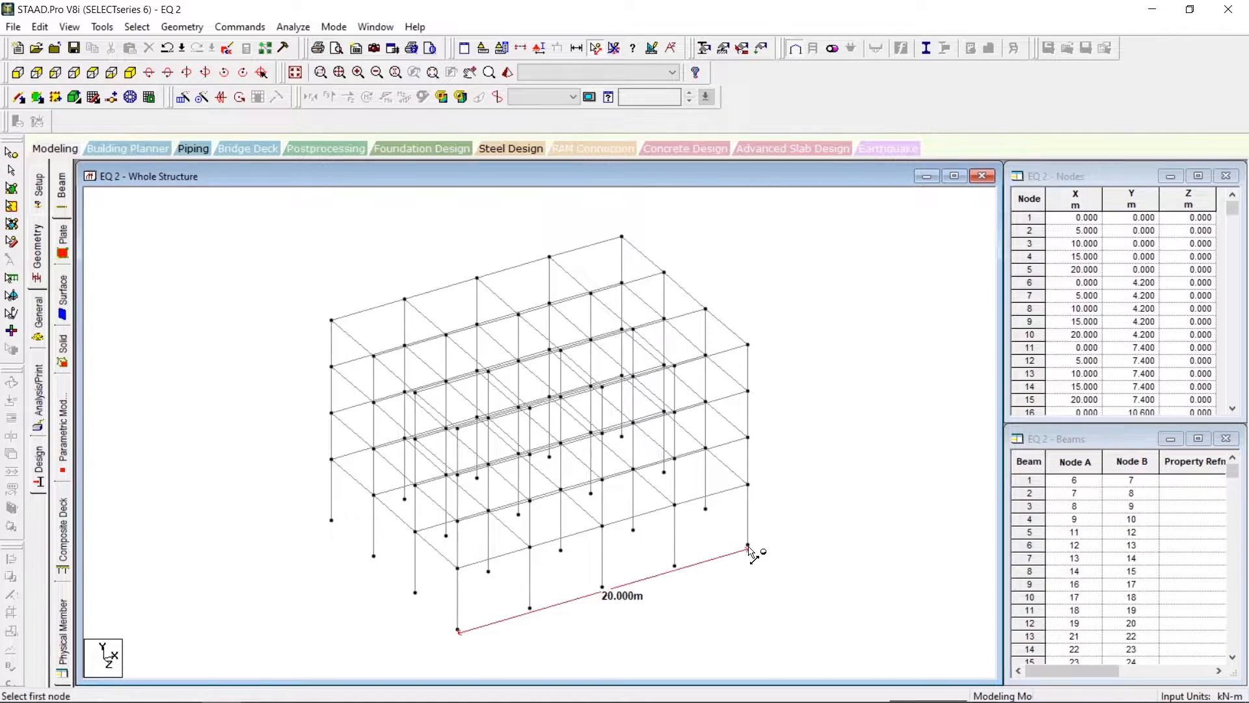
click(458, 630)
click(330, 521)
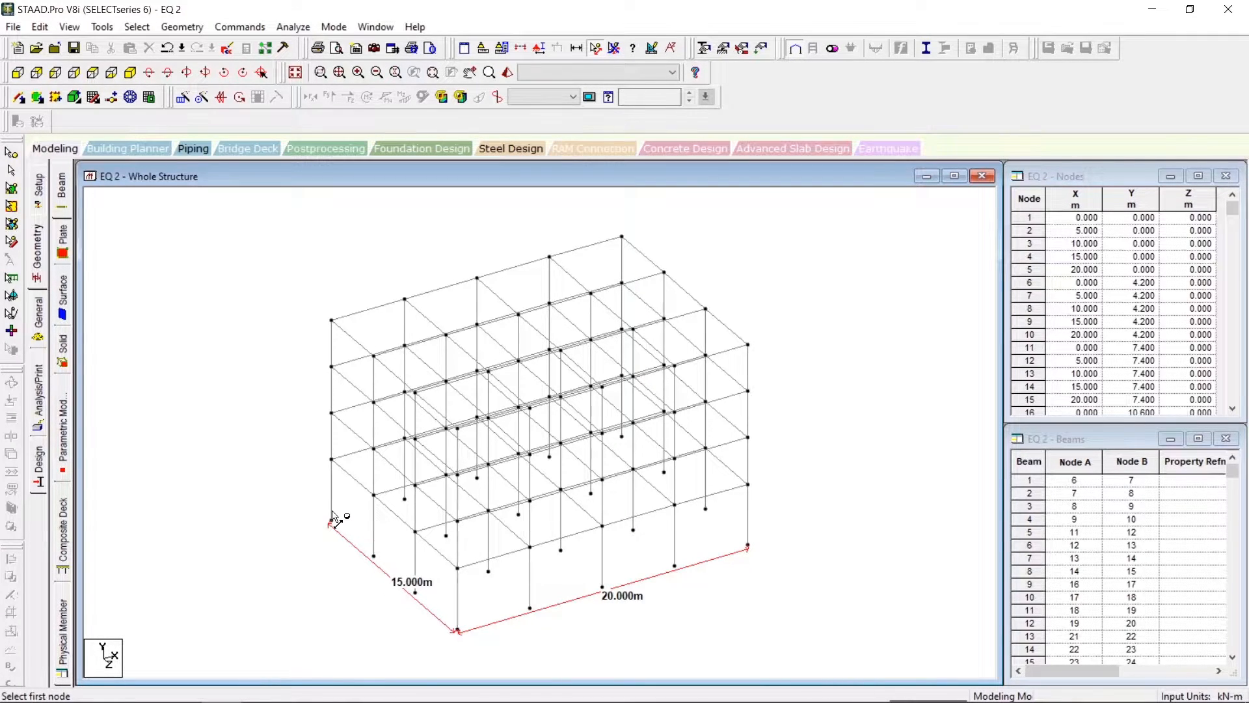
click(331, 521)
click(331, 320)
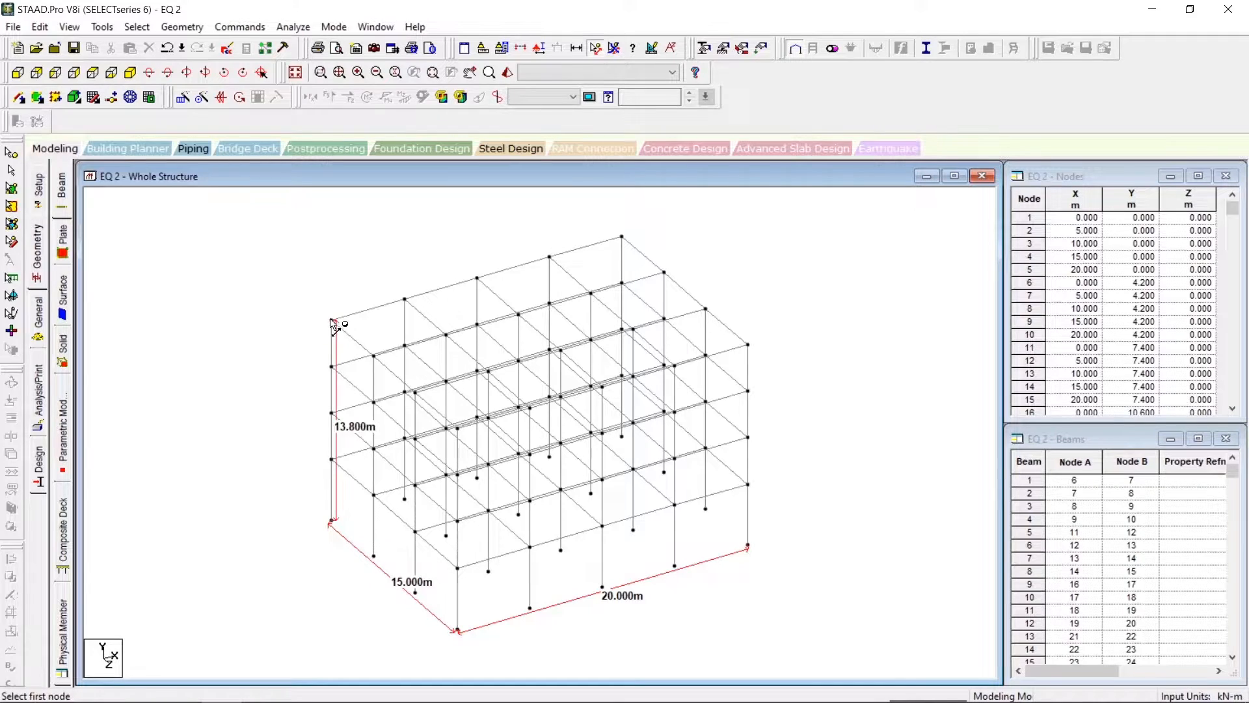
- Measure each of the four storey heights along the same corner column, and remove all displayed node distances
click(331, 521)
click(330, 461)
click(332, 455)
click(332, 413)
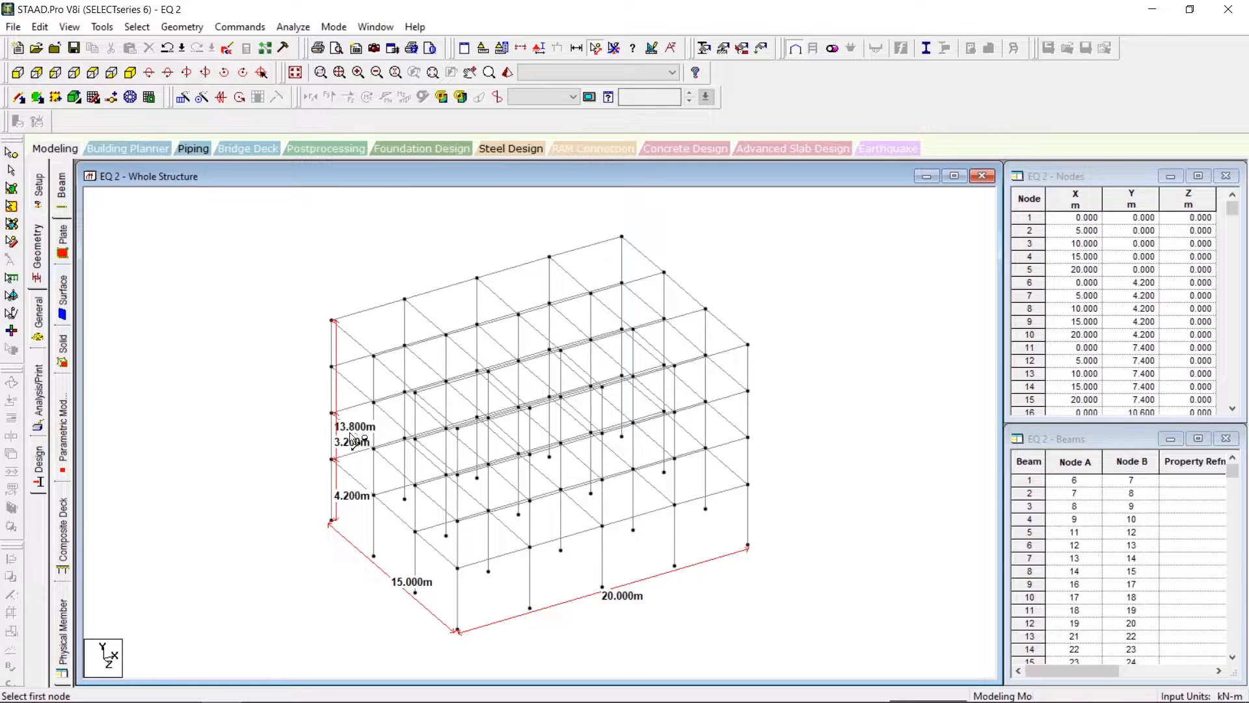
click(332, 412)
click(332, 366)
click(333, 366)
click(333, 321)
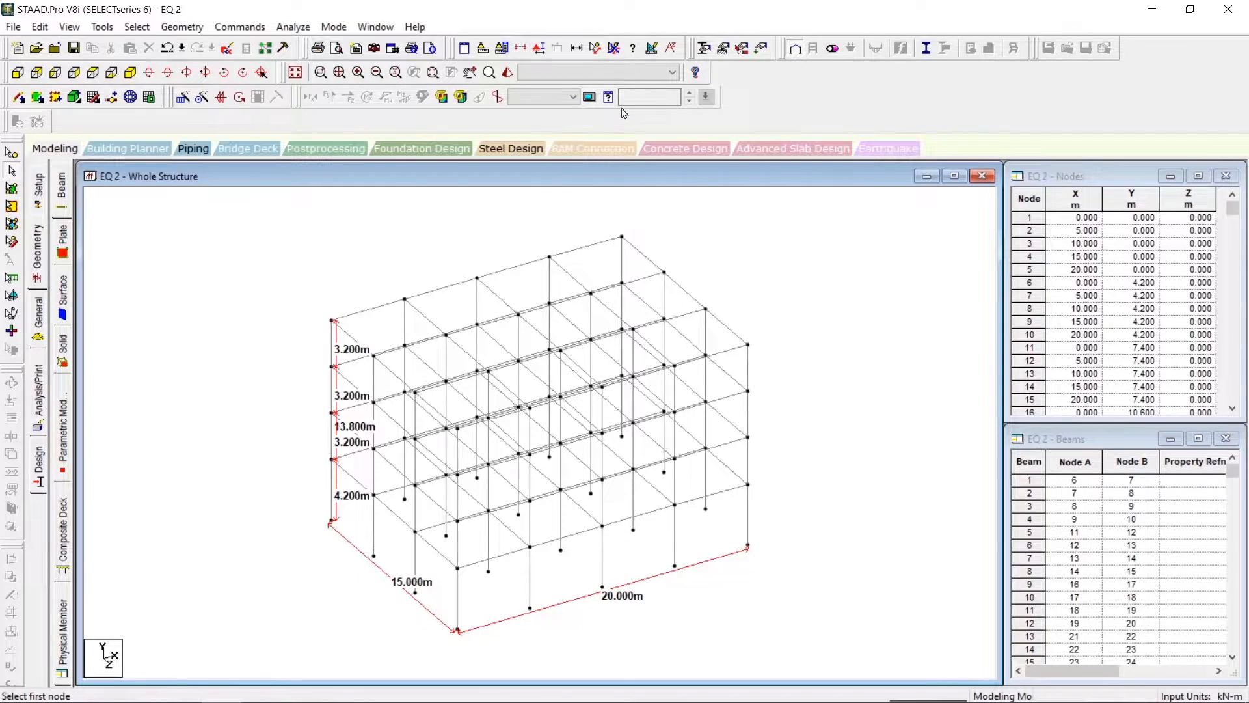
click(614, 50)
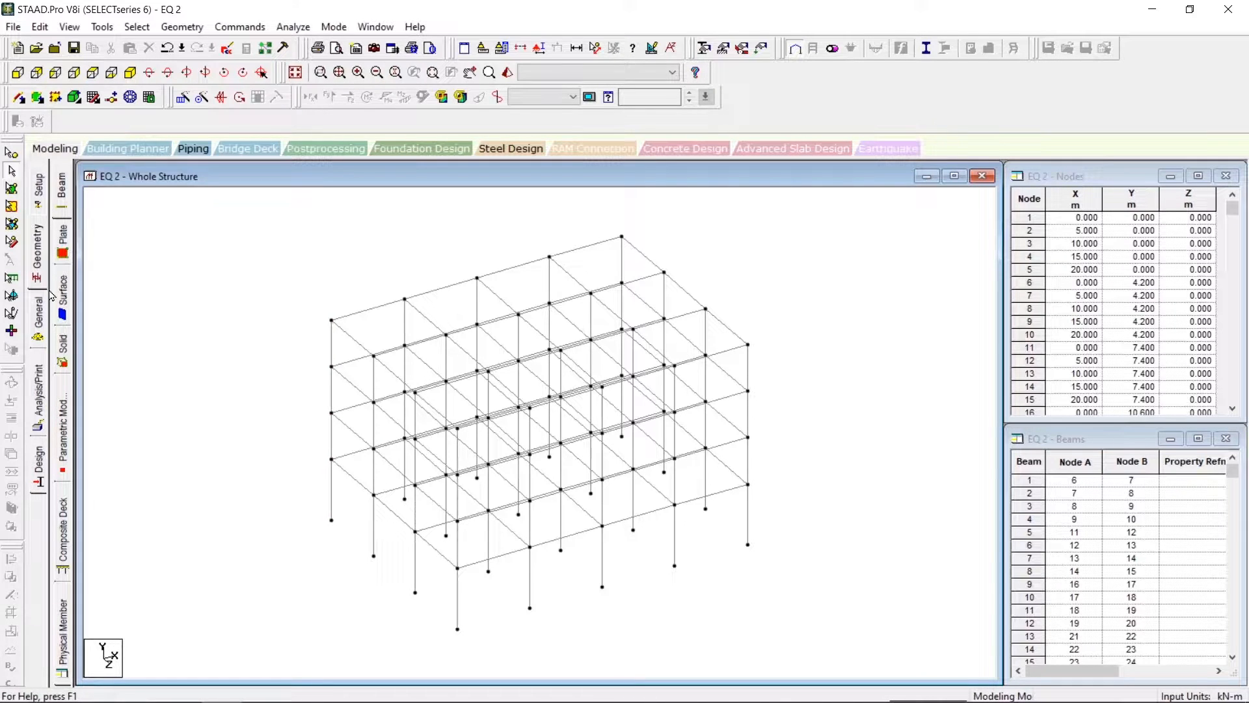
- Define a rectangular CONCRETE section property with YD 0.3 m and ZD 0.3 m
click(37, 330)
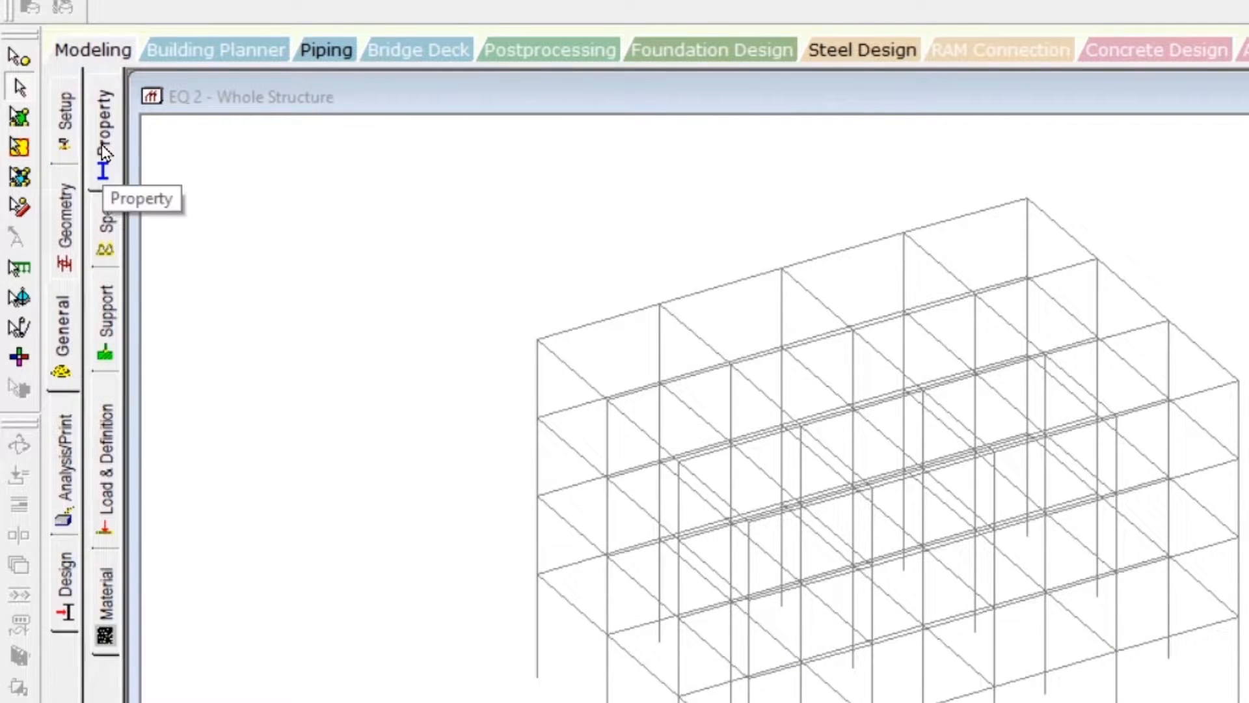
click(103, 155)
click(1167, 508)
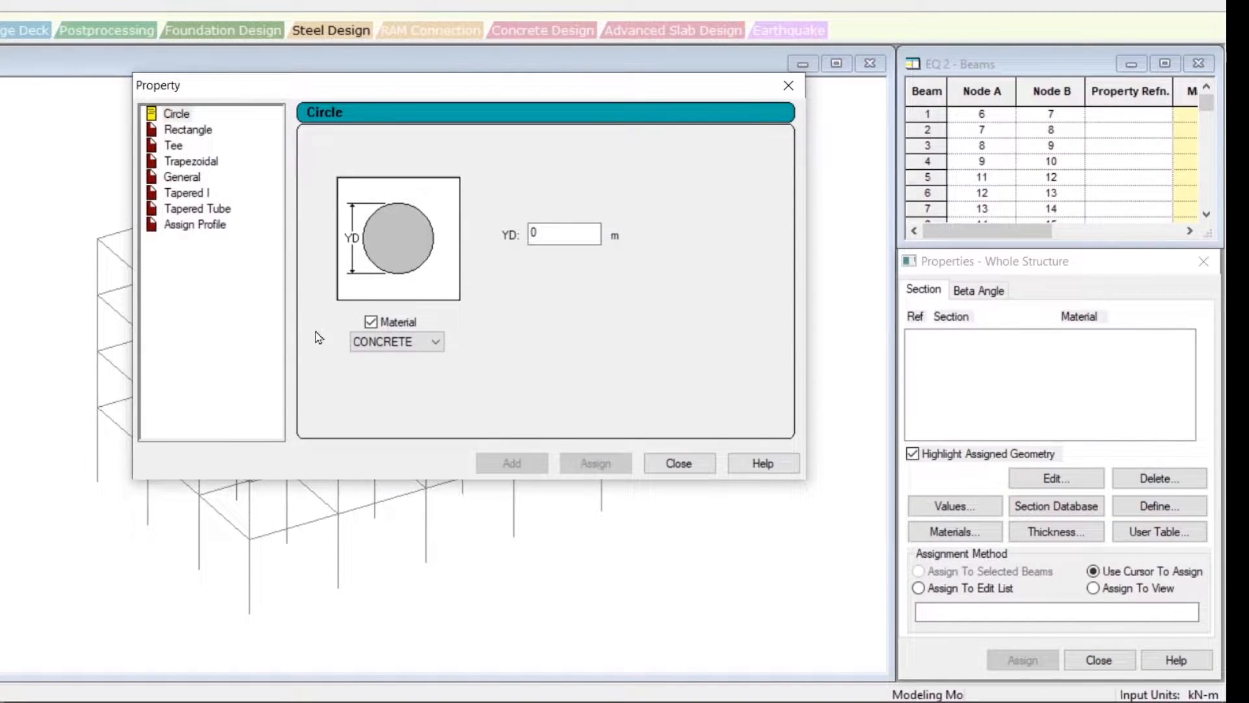
click(189, 132)
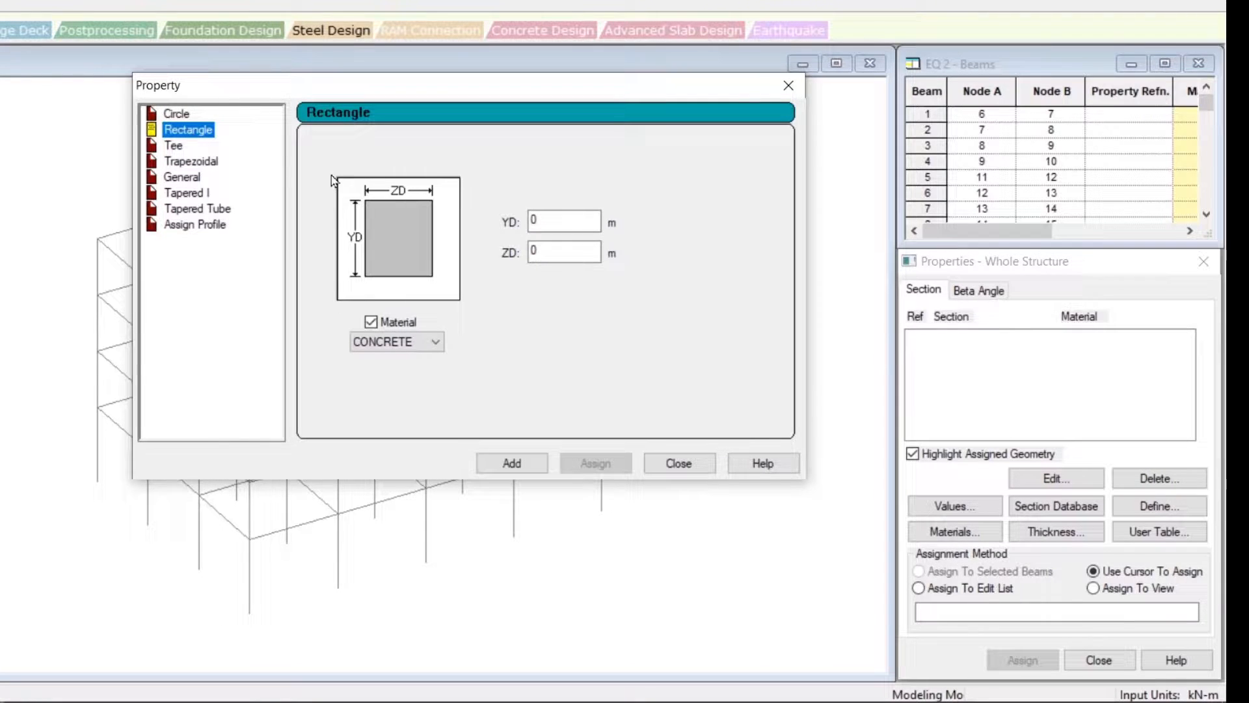
click(571, 219)
text(.3)
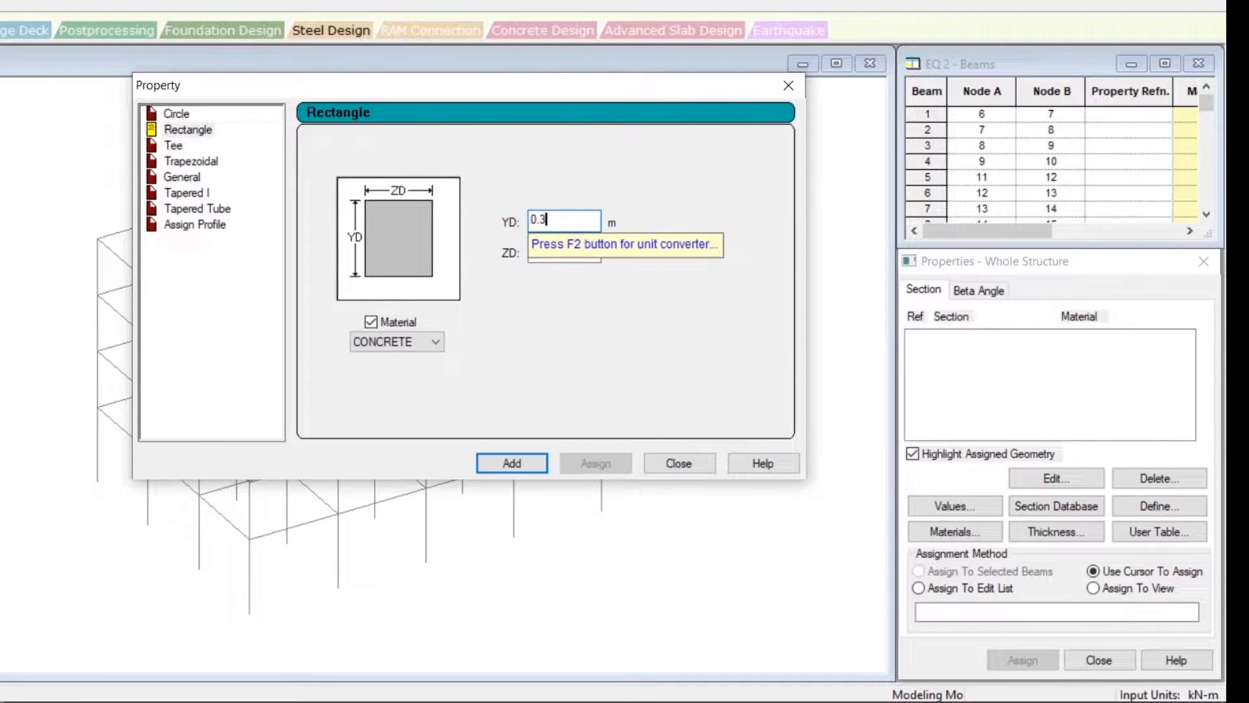
key(Tab)
text(.3)
key(Tab)
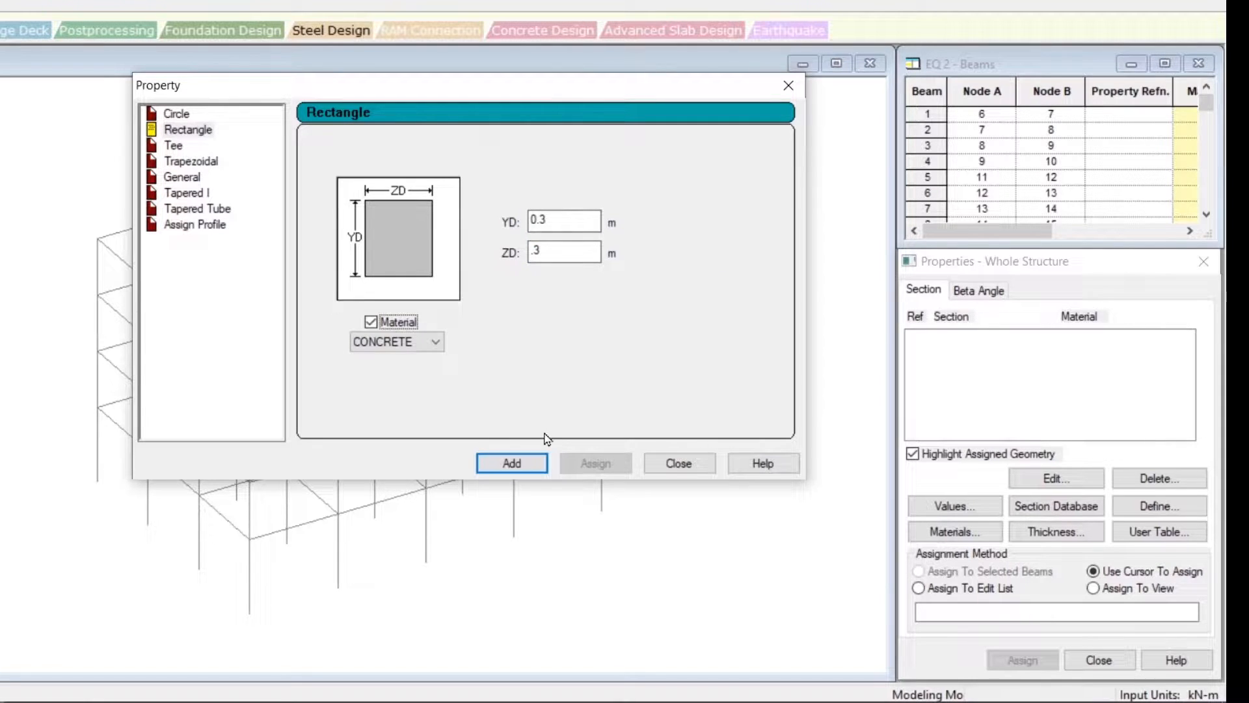
click(524, 467)
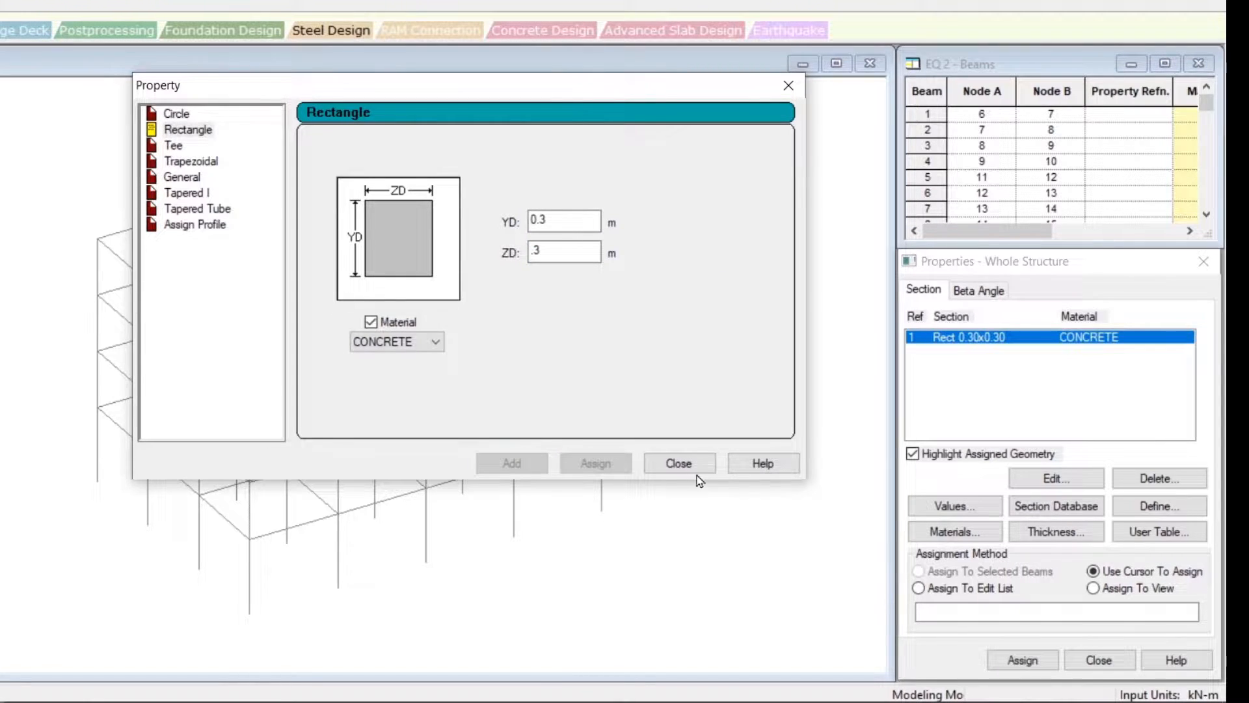
click(650, 463)
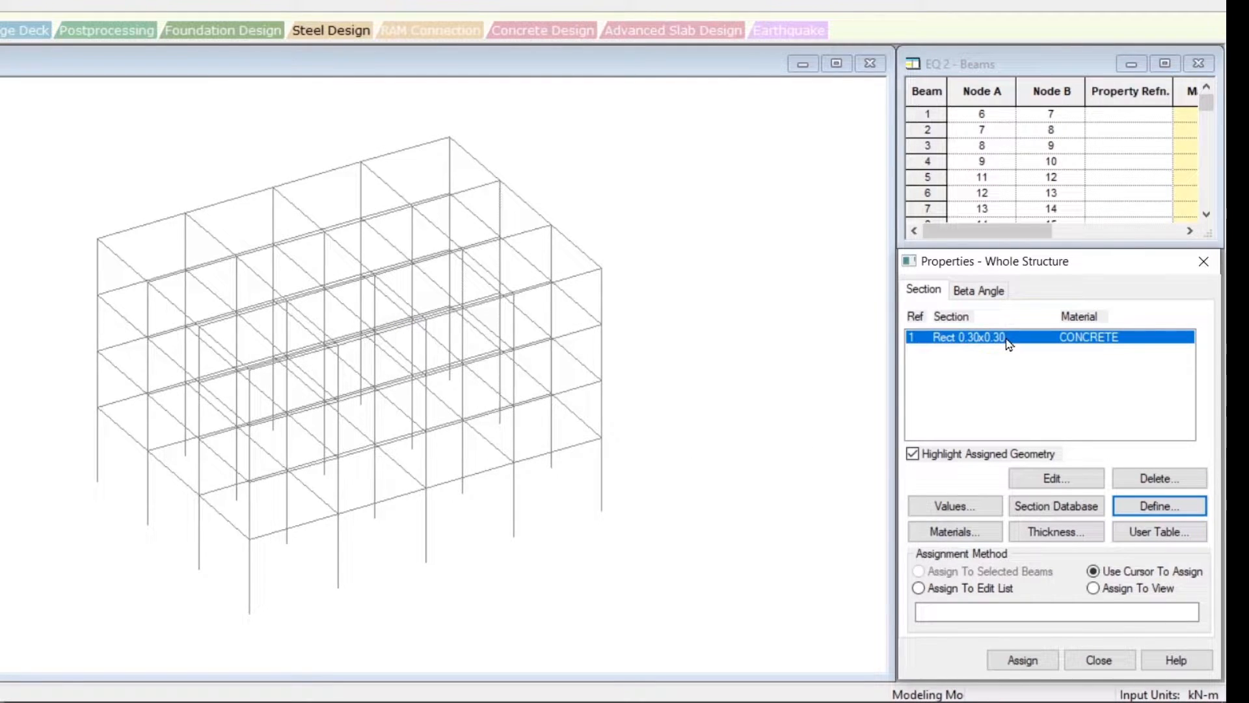
- Assign the Rect 0.30x0.30 section to all members in view and clear the member selection
click(1126, 589)
click(1044, 662)
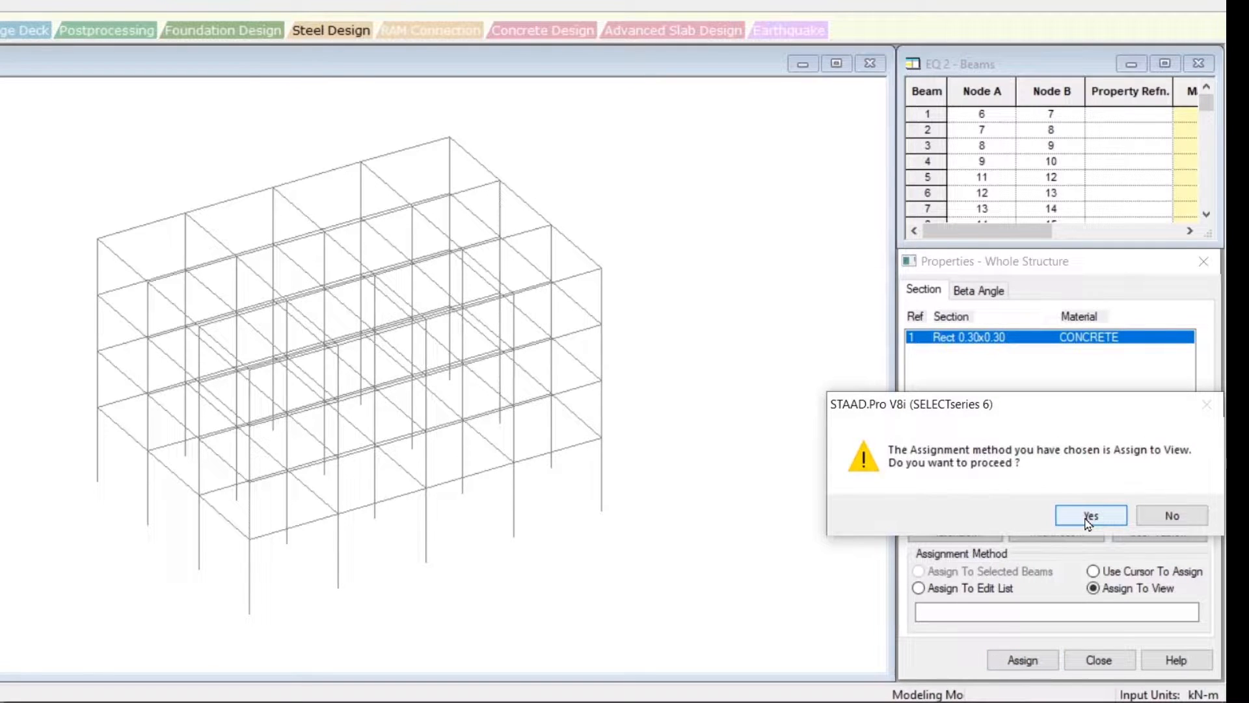
click(1090, 516)
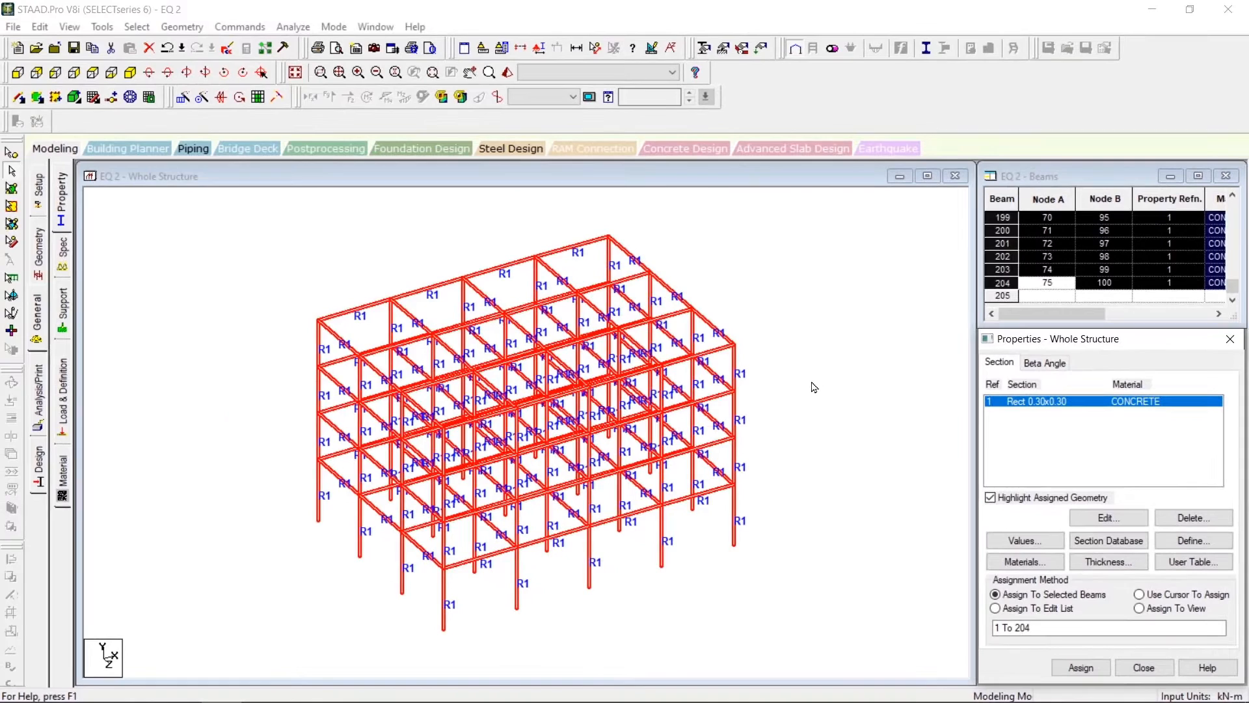
click(758, 357)
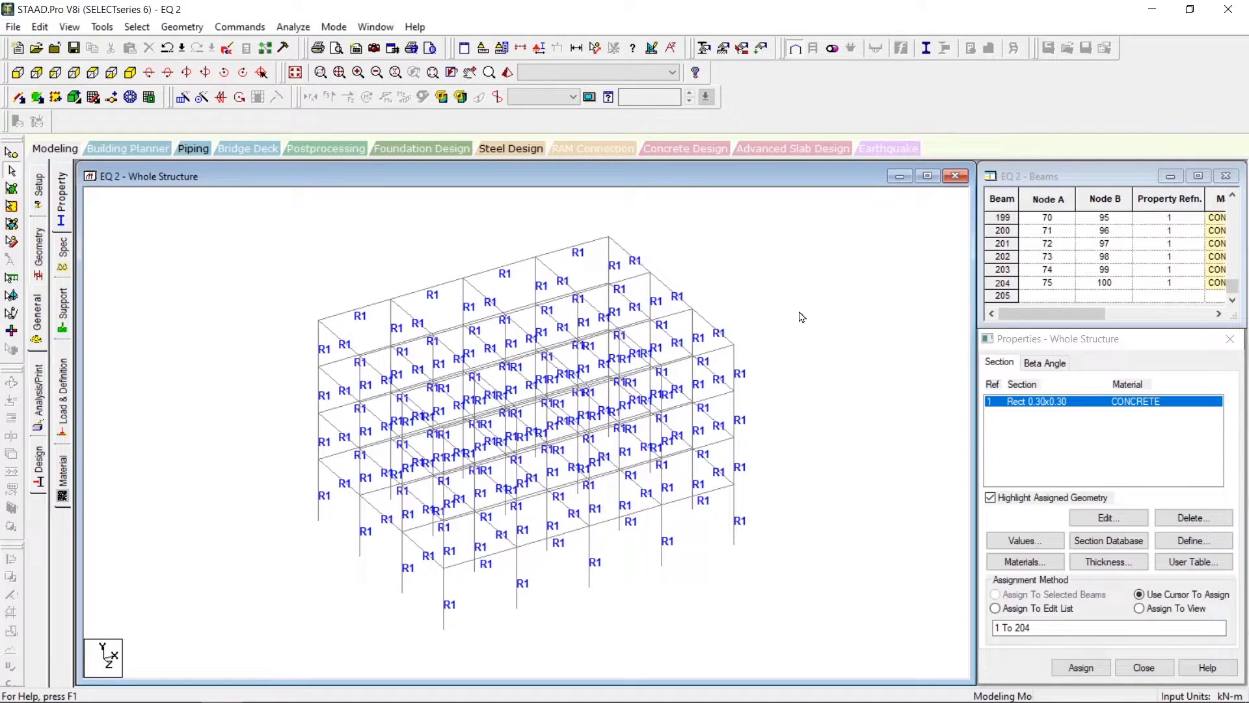
- Inspect the frame's member sections from several angles in a 3D rendering, and close the rendered view
right_click(789, 273)
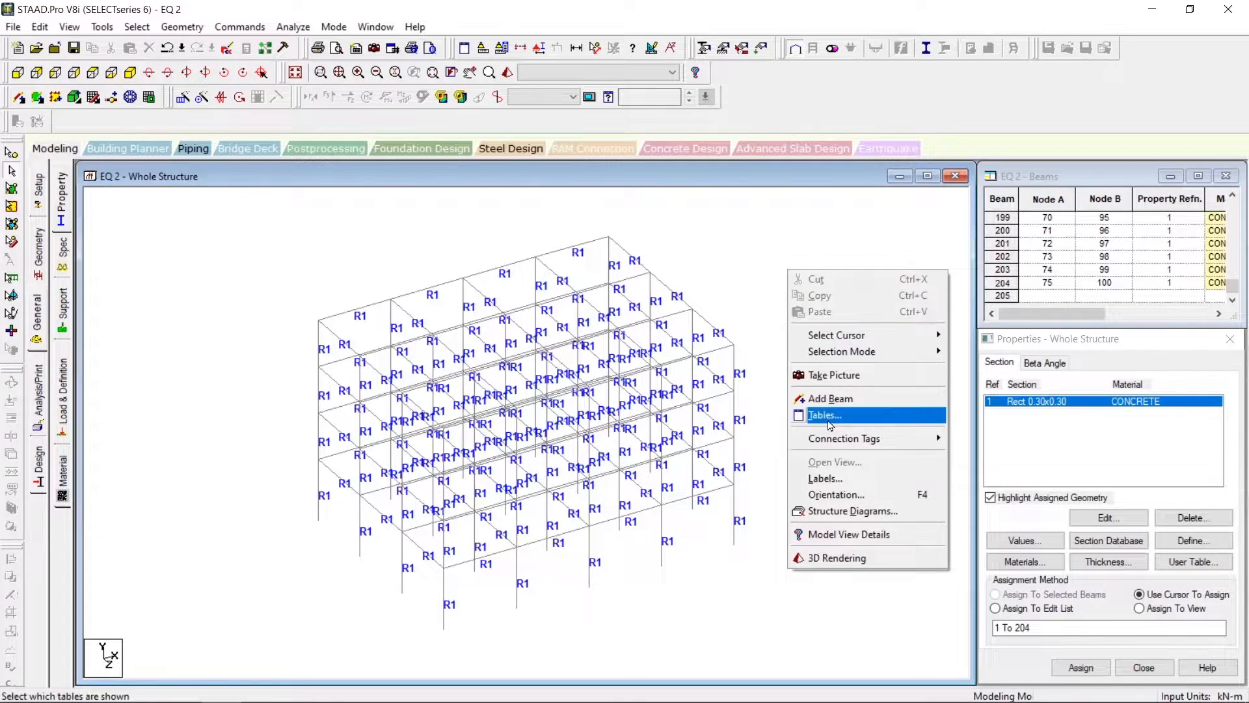
click(844, 556)
drag(657, 463, 422, 432)
drag(668, 409, 469, 438)
drag(699, 393, 596, 360)
scroll(646, 397, up, 3)
drag(627, 402, 618, 462)
click(1099, 218)
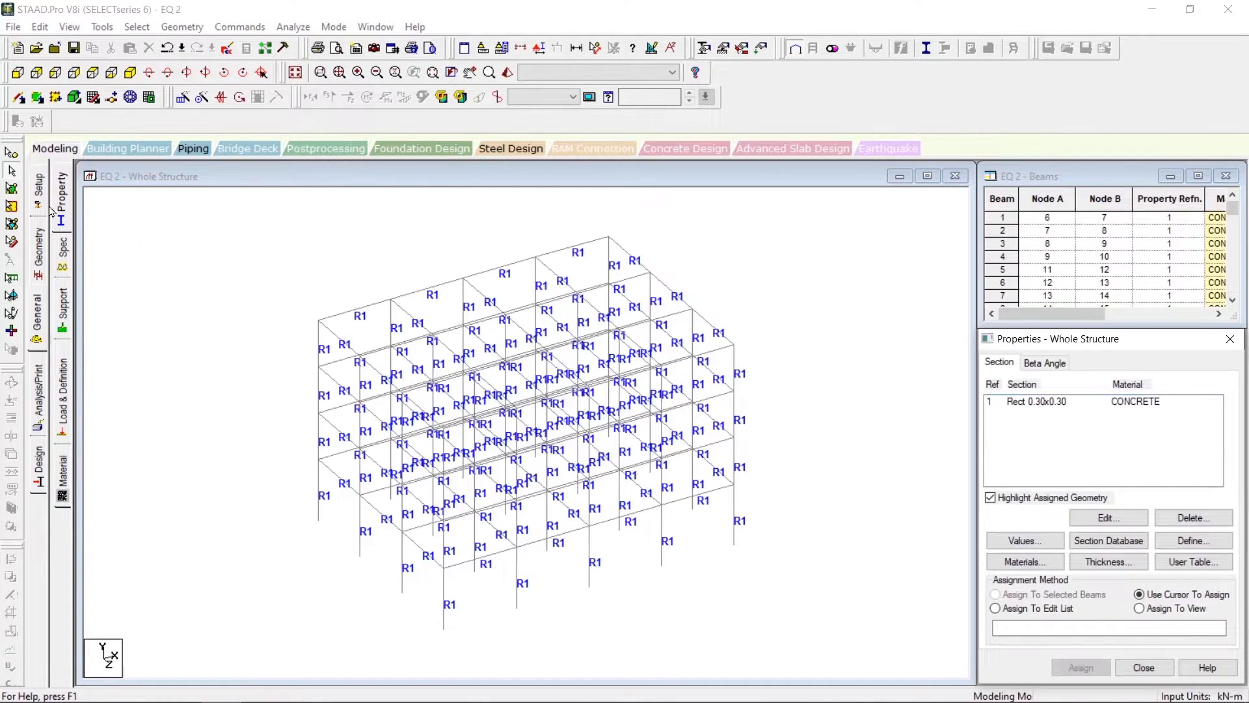
- Create a fixed support definition for the structure
click(63, 315)
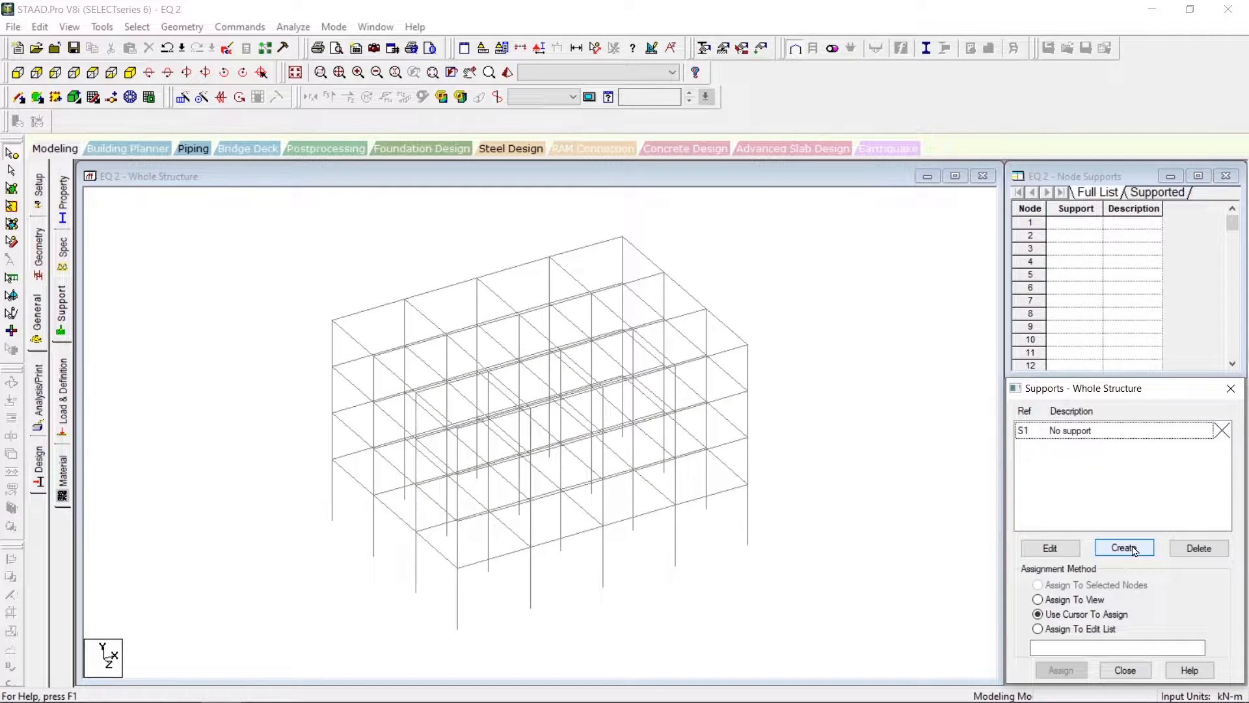
click(1132, 549)
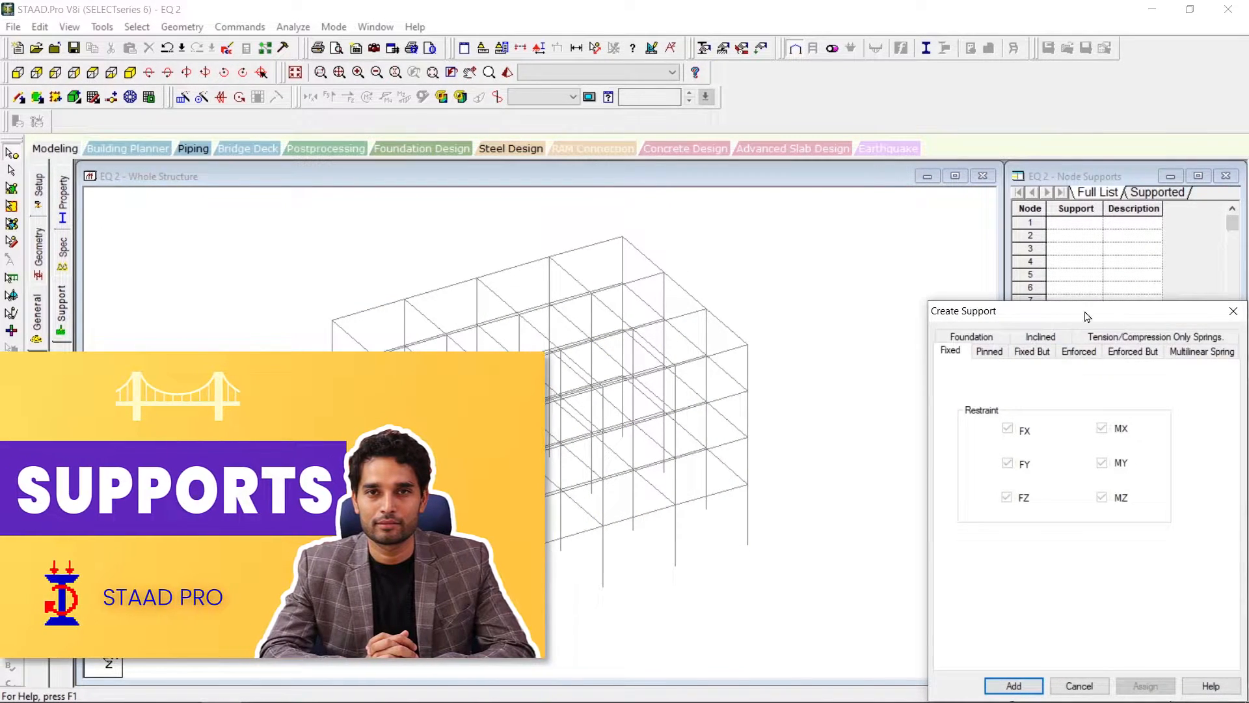
drag(1092, 313, 1006, 236)
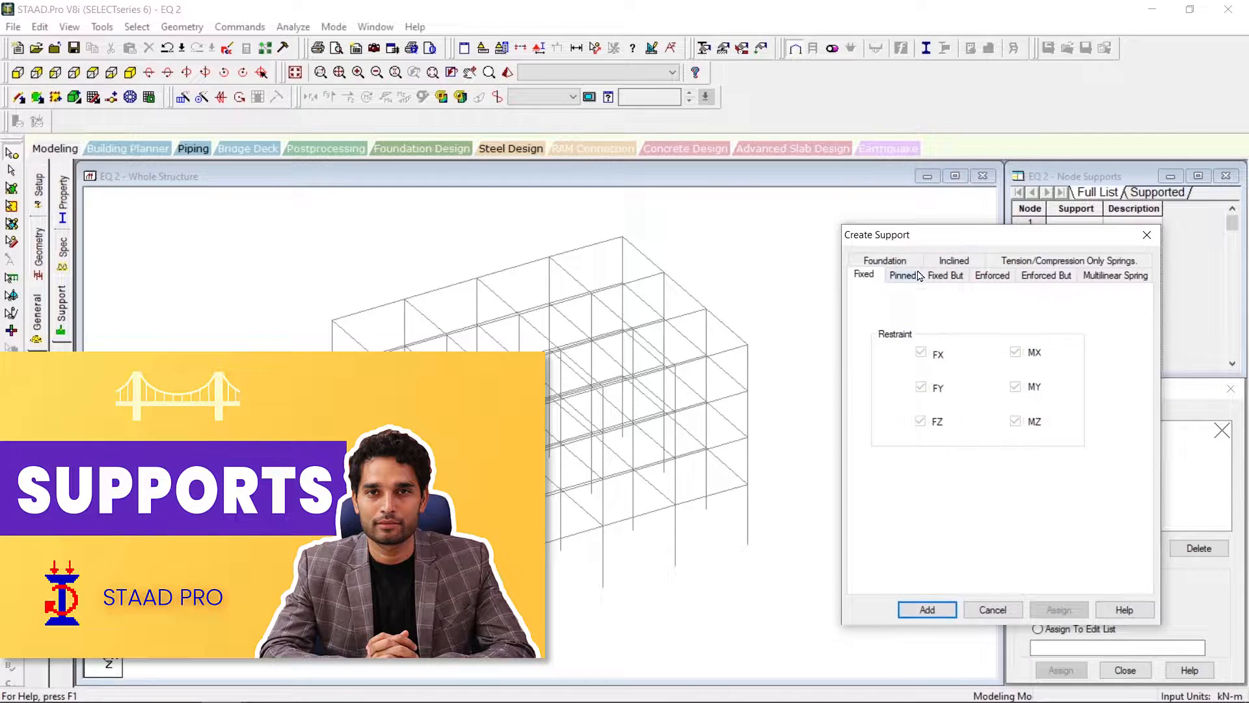
click(927, 609)
- Assign the fixed support to all column base nodes, selecting them in the view from +Z
click(1083, 449)
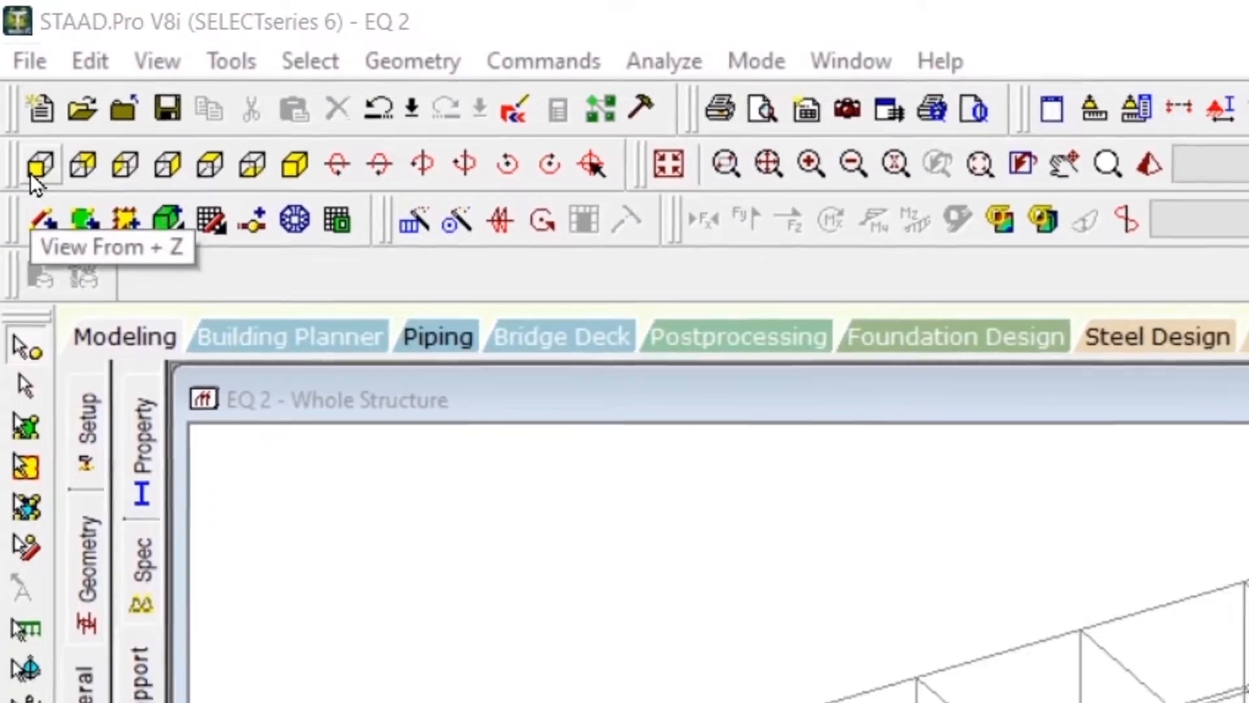
click(31, 171)
drag(231, 613, 872, 655)
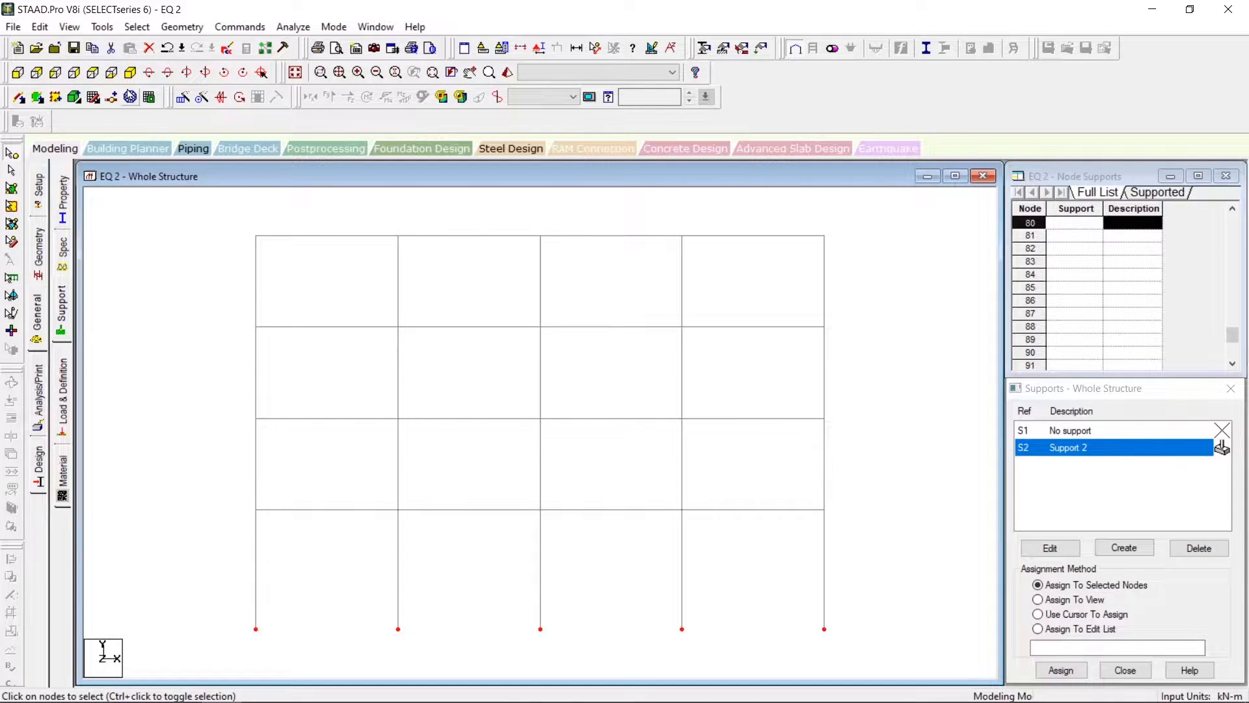
click(130, 73)
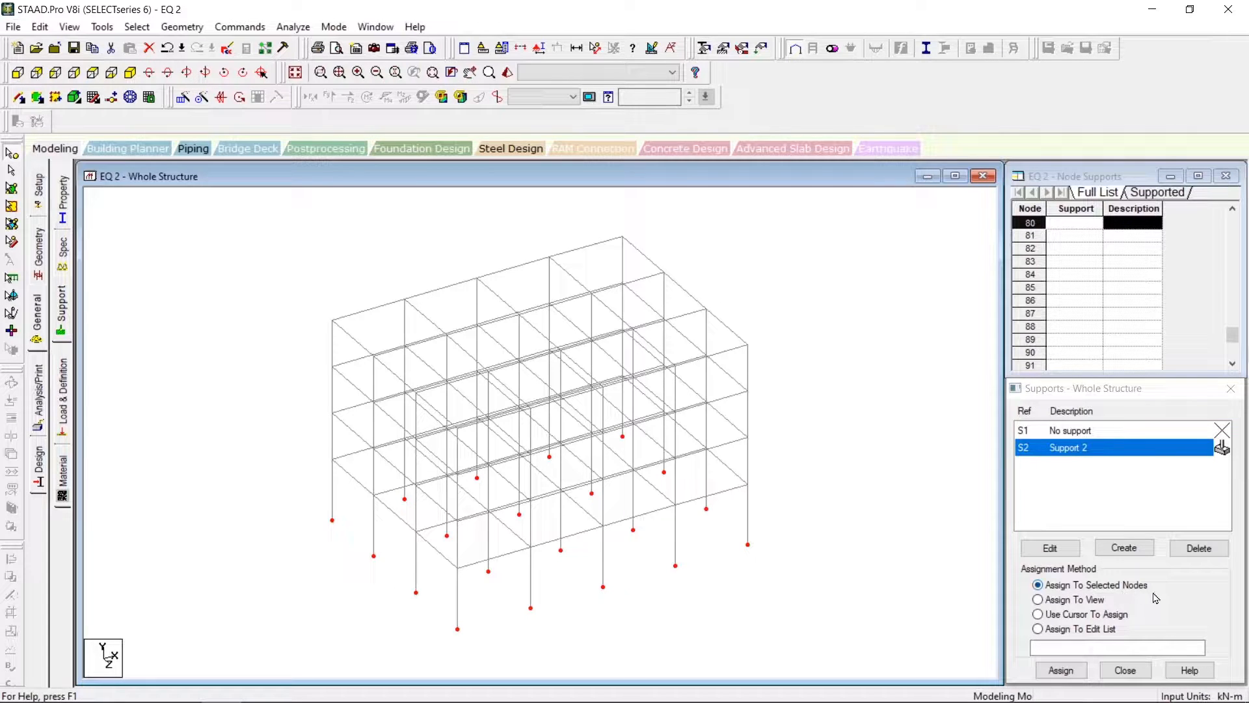
click(1061, 670)
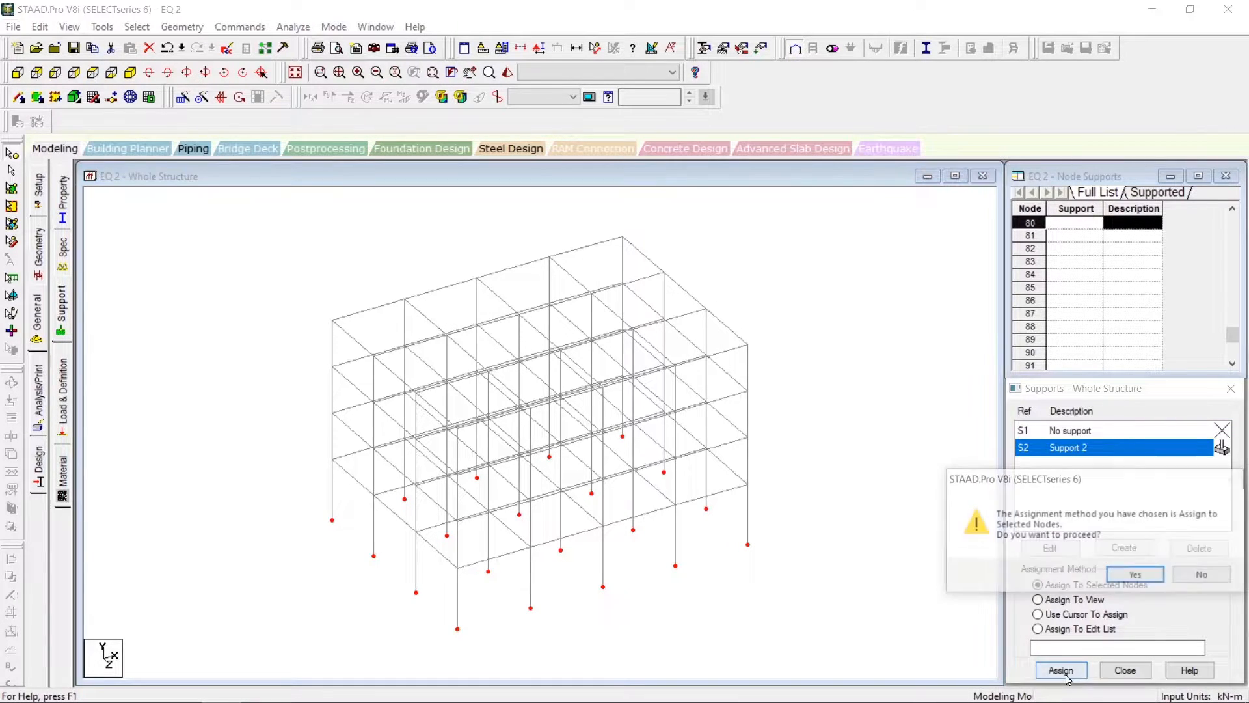
click(1160, 576)
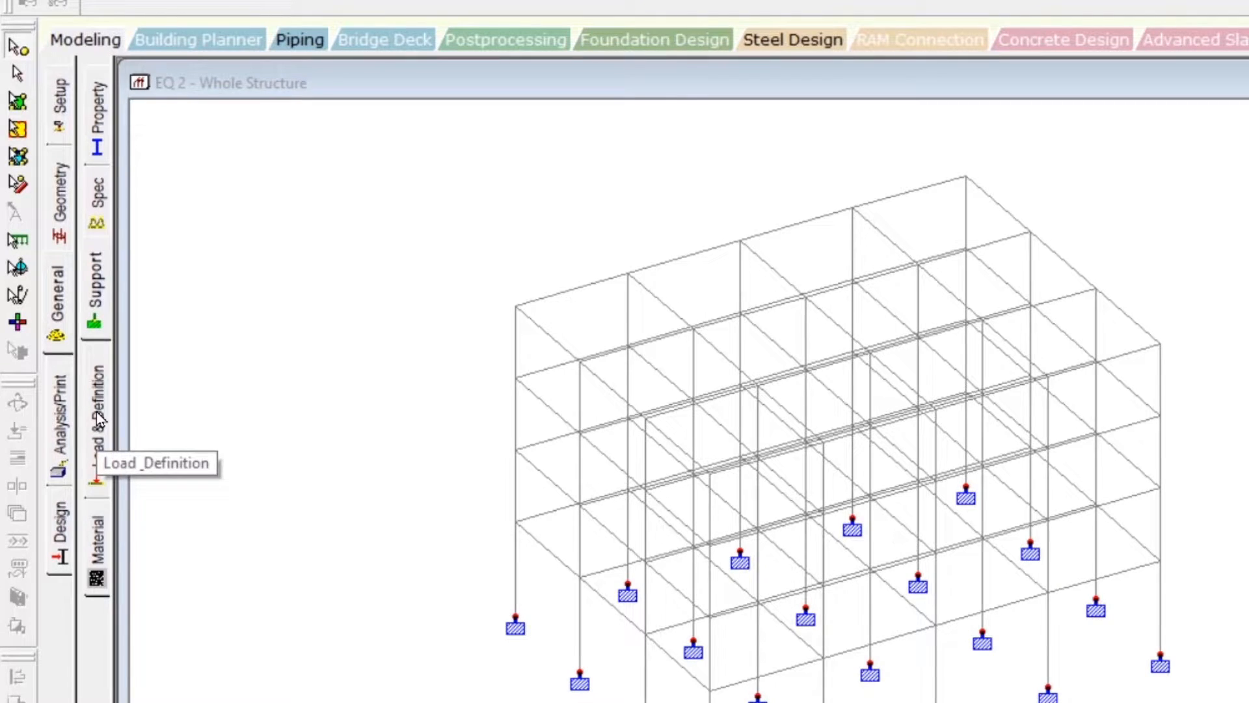
- Start a new seismic definition of type Indian: IS 1893 - 2002/2005 and open its seismic parameter generator
click(99, 419)
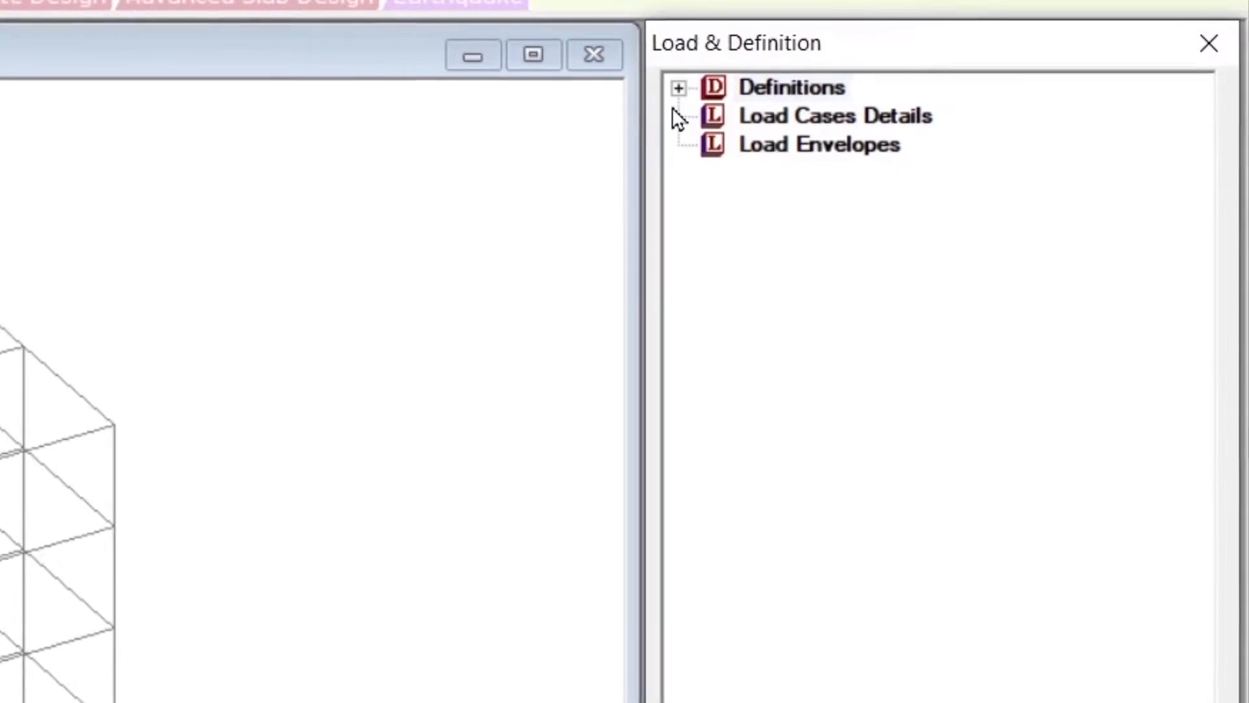
click(654, 93)
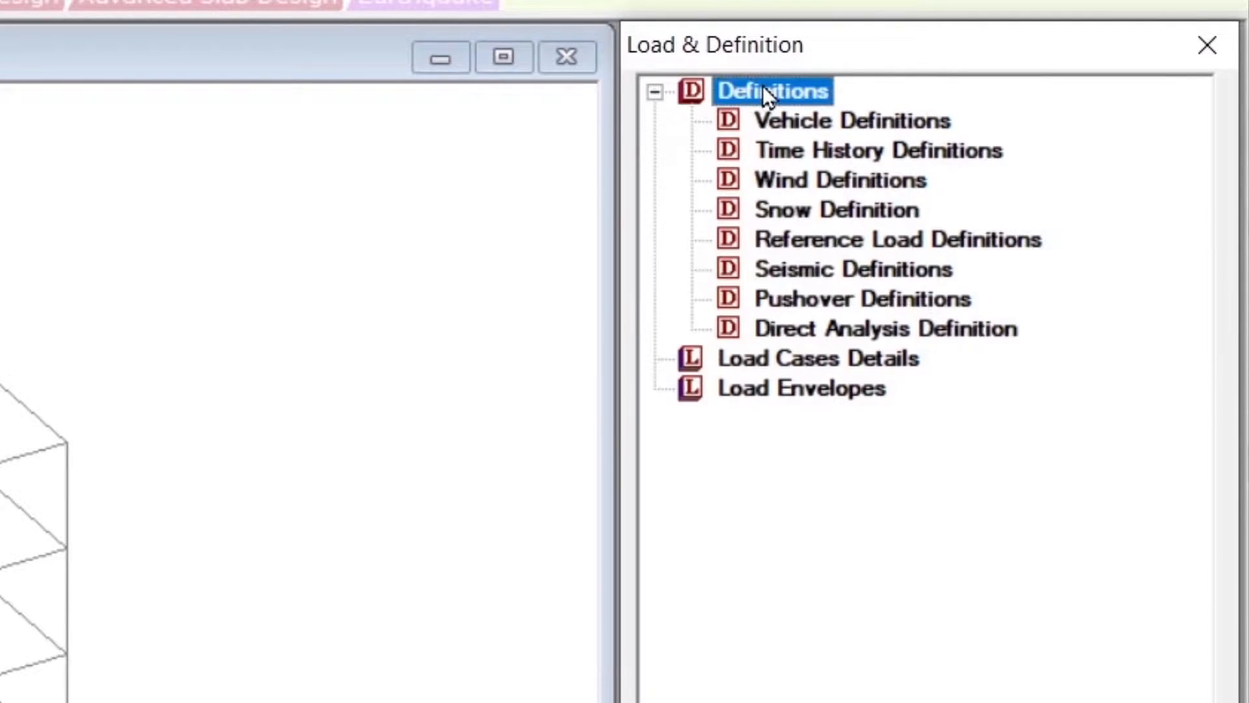
click(796, 275)
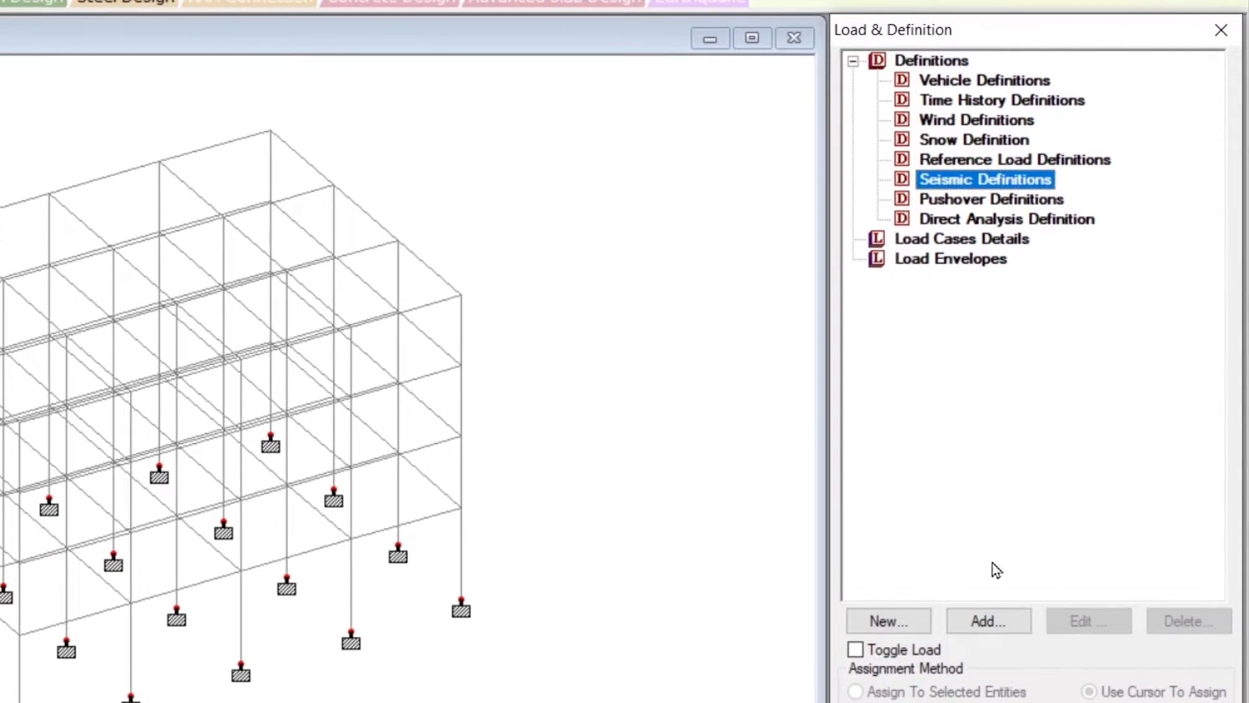
click(1013, 624)
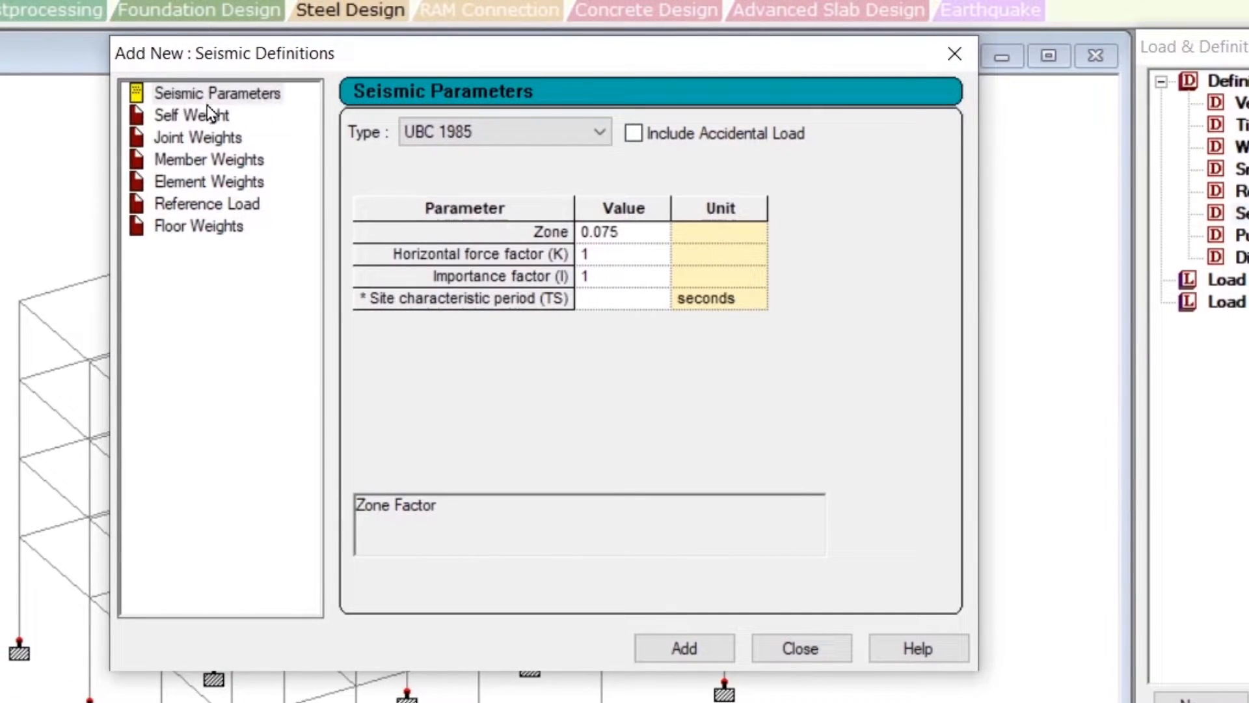
drag(377, 52, 540, 34)
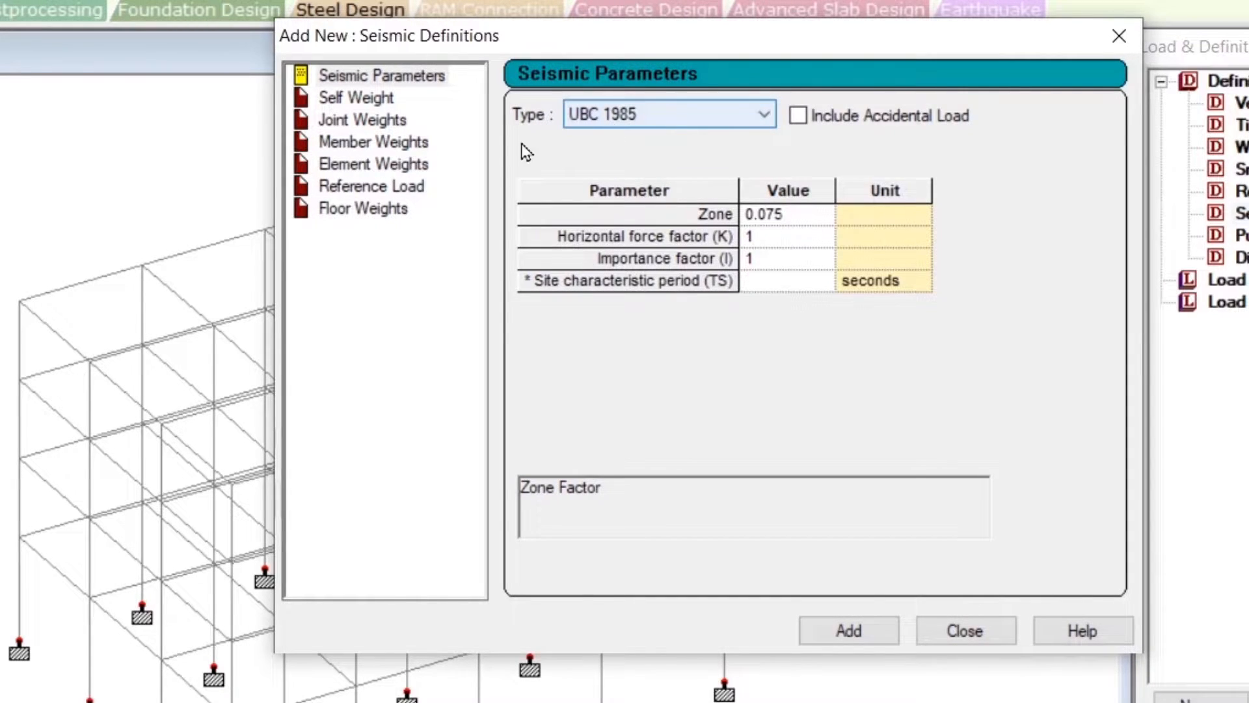
click(768, 117)
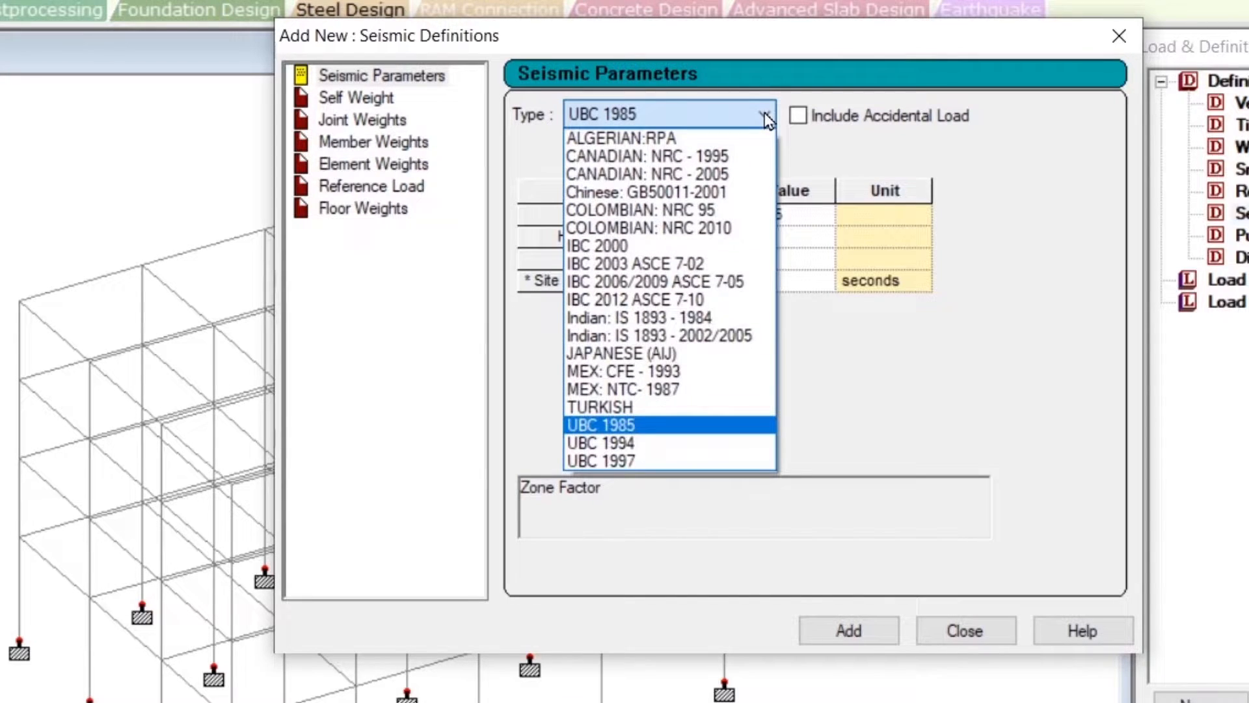
click(735, 336)
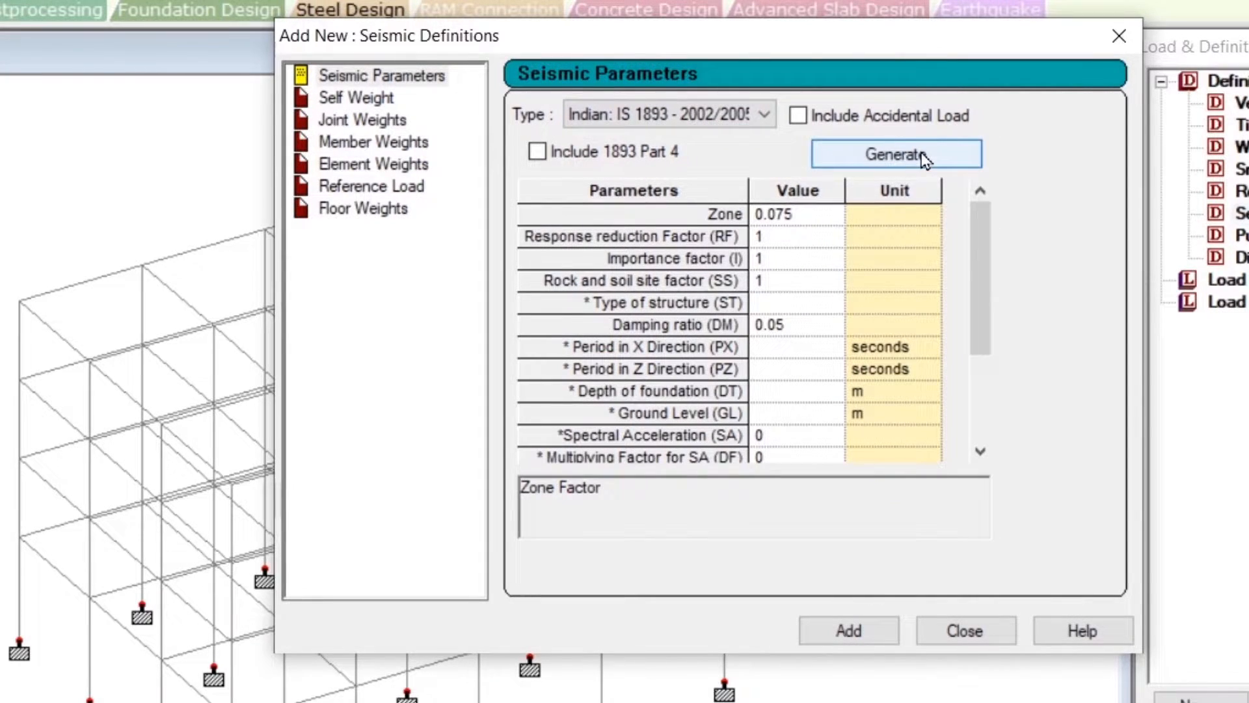
click(963, 153)
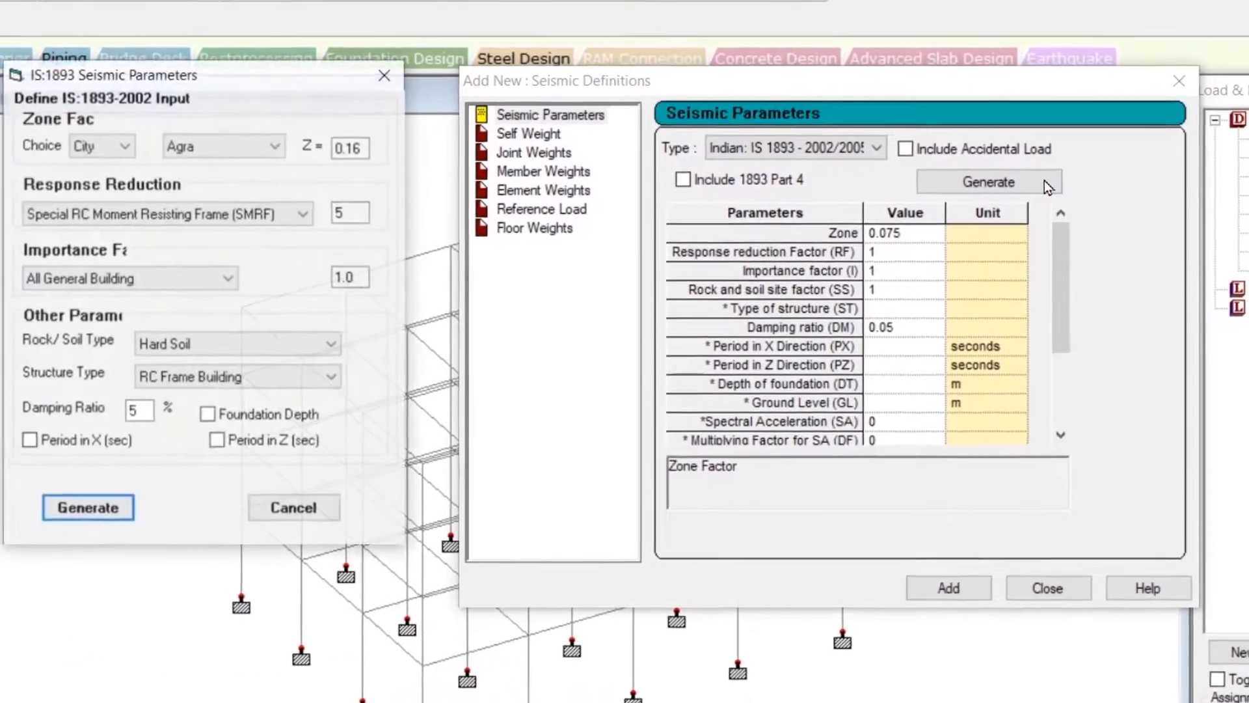
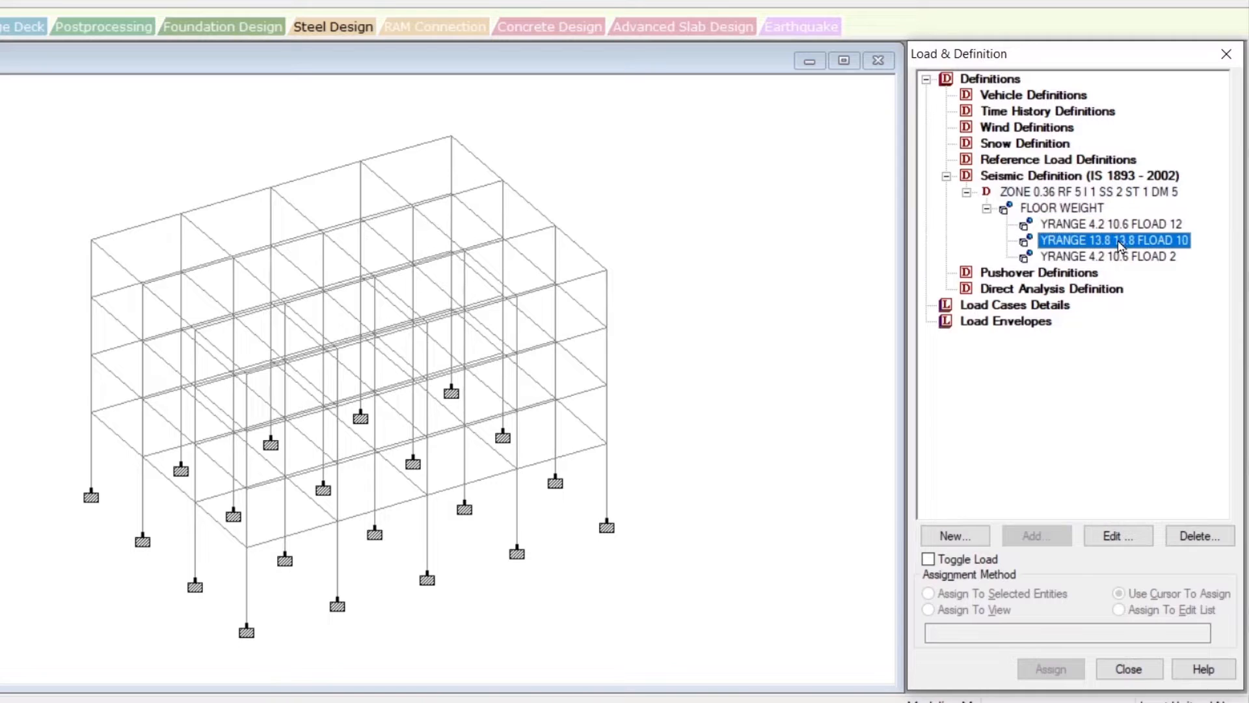
click(1121, 257)
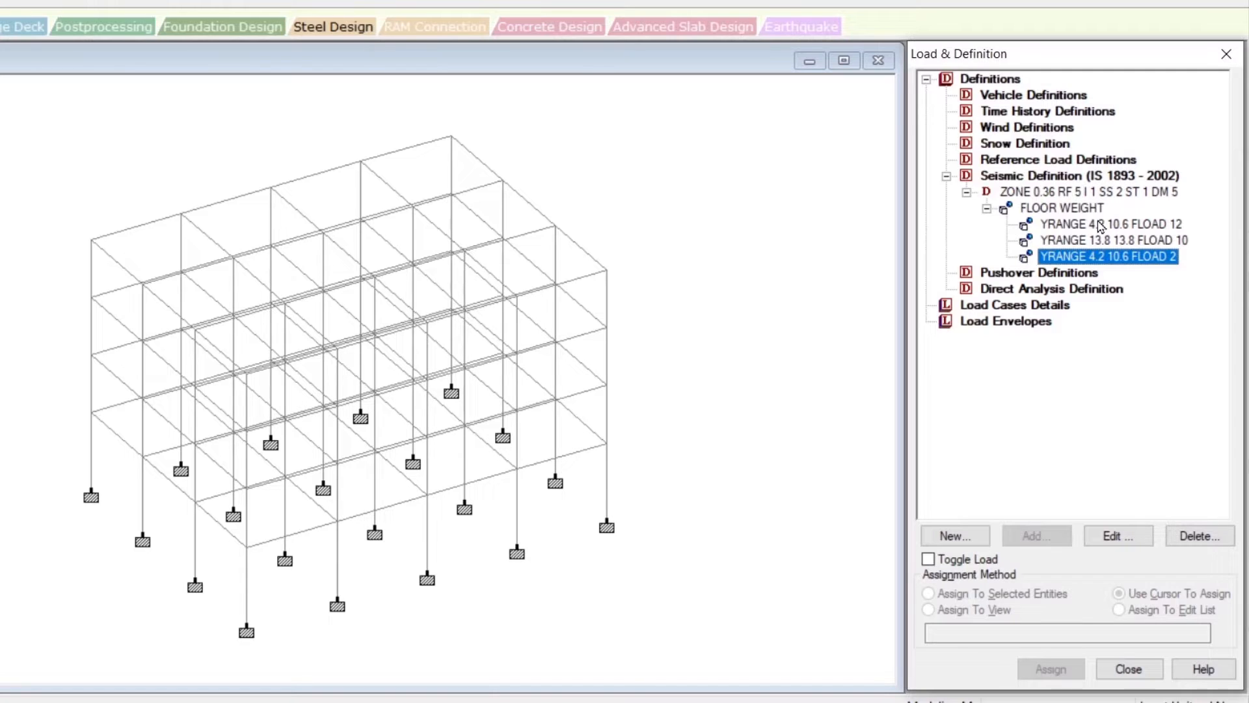
key(Return)
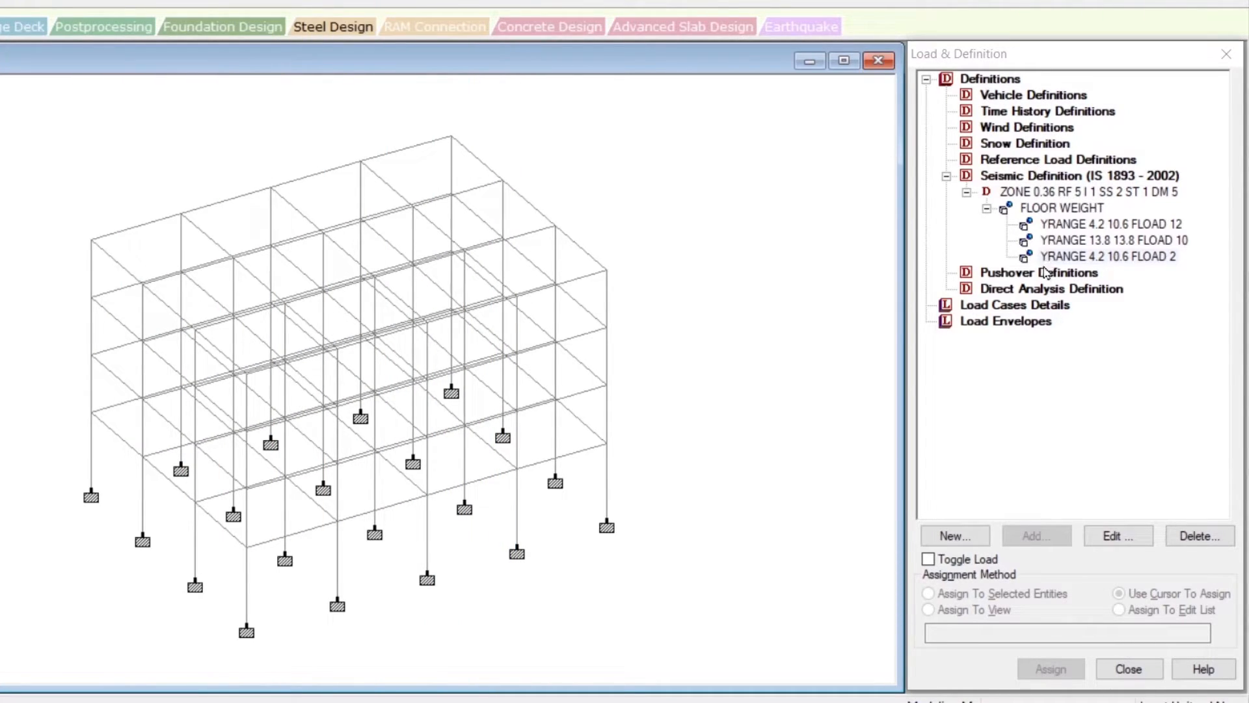
- Add primary load case 1 titled ELx with the Seismic loading type
click(1027, 307)
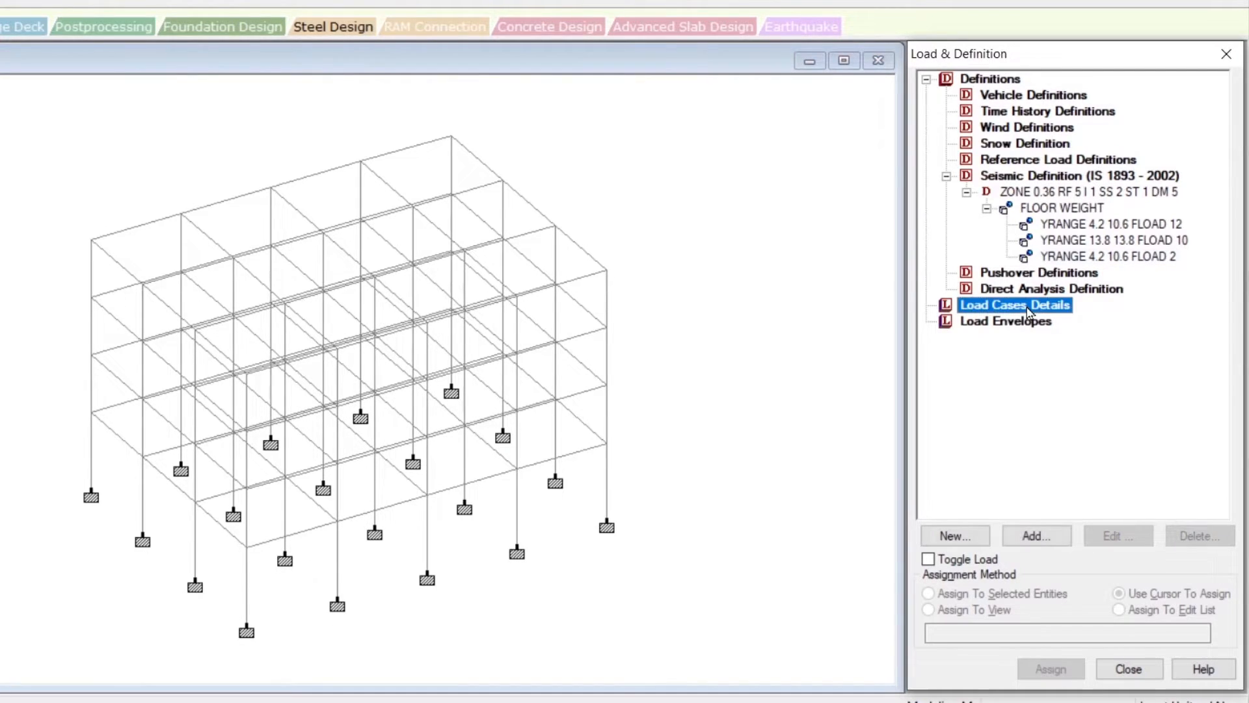
click(1041, 536)
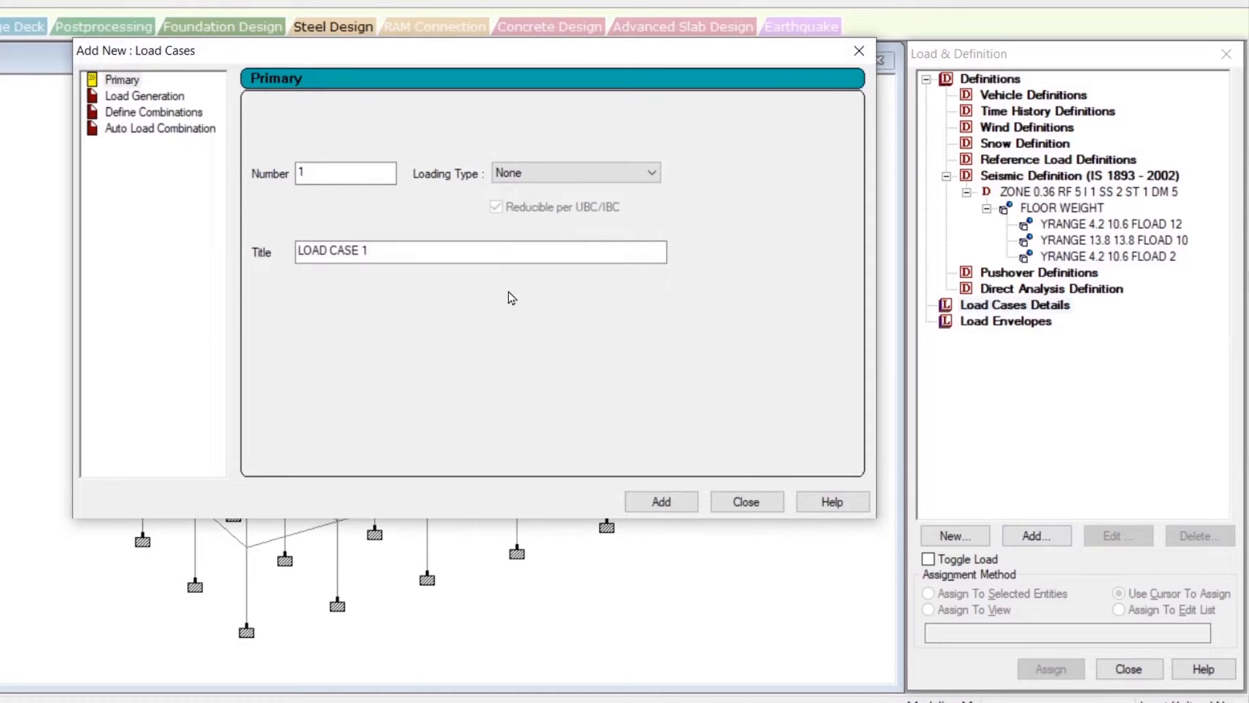
drag(399, 254, 276, 218)
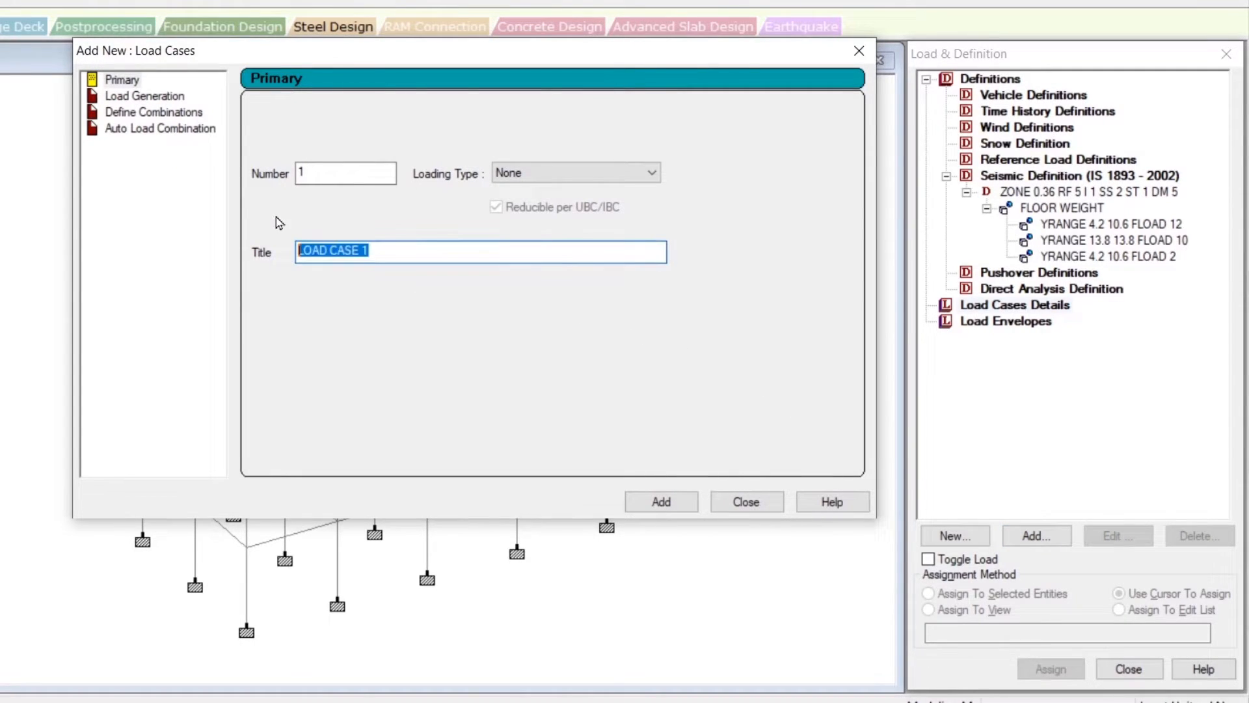
text(EL)
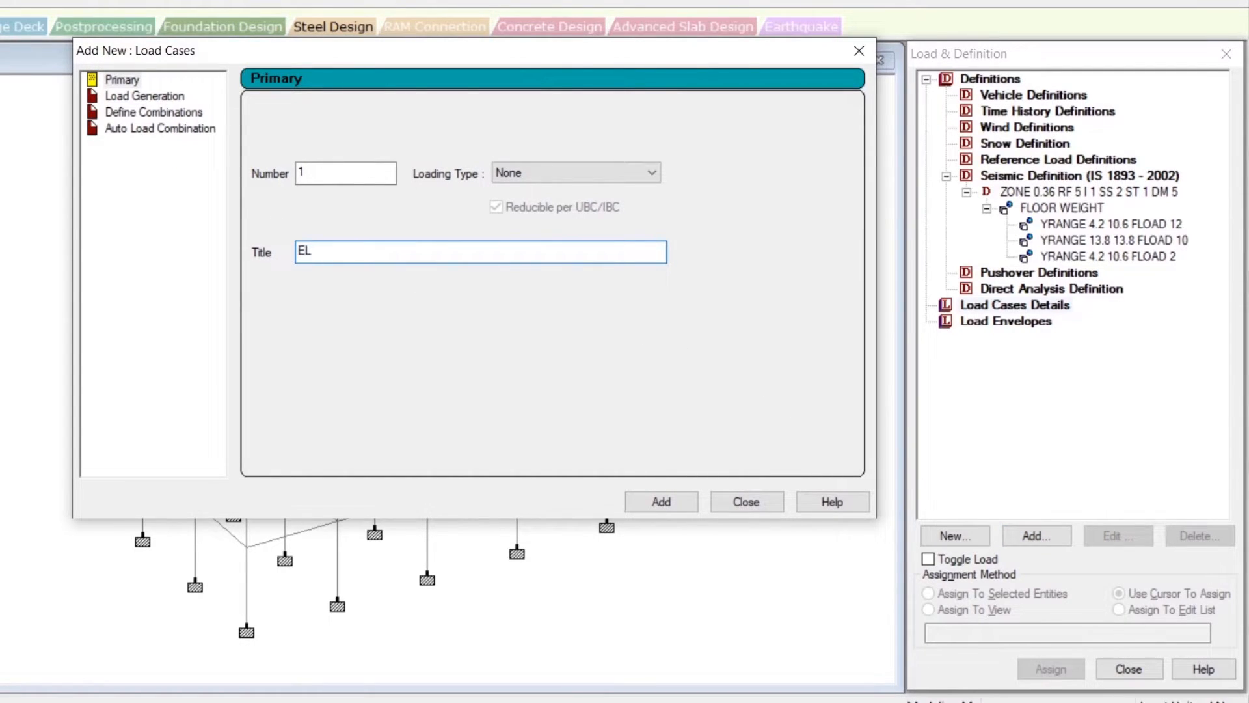
text(x)
click(562, 173)
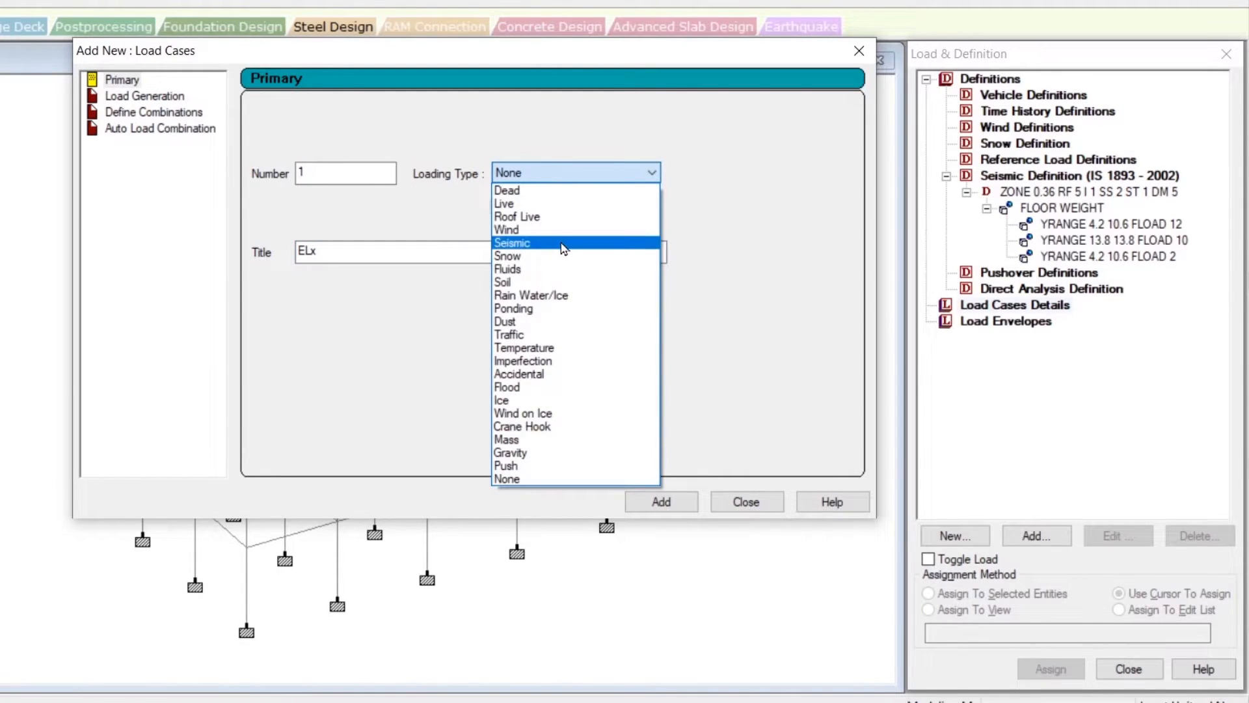
click(562, 244)
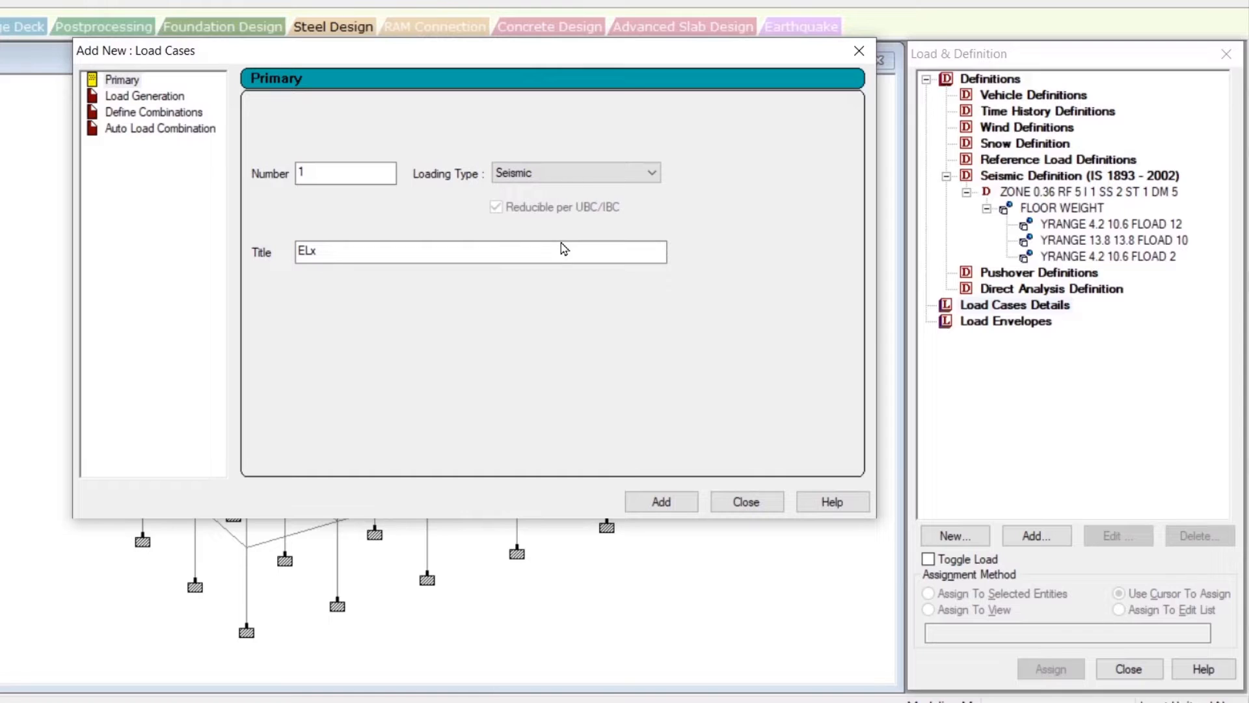
click(661, 501)
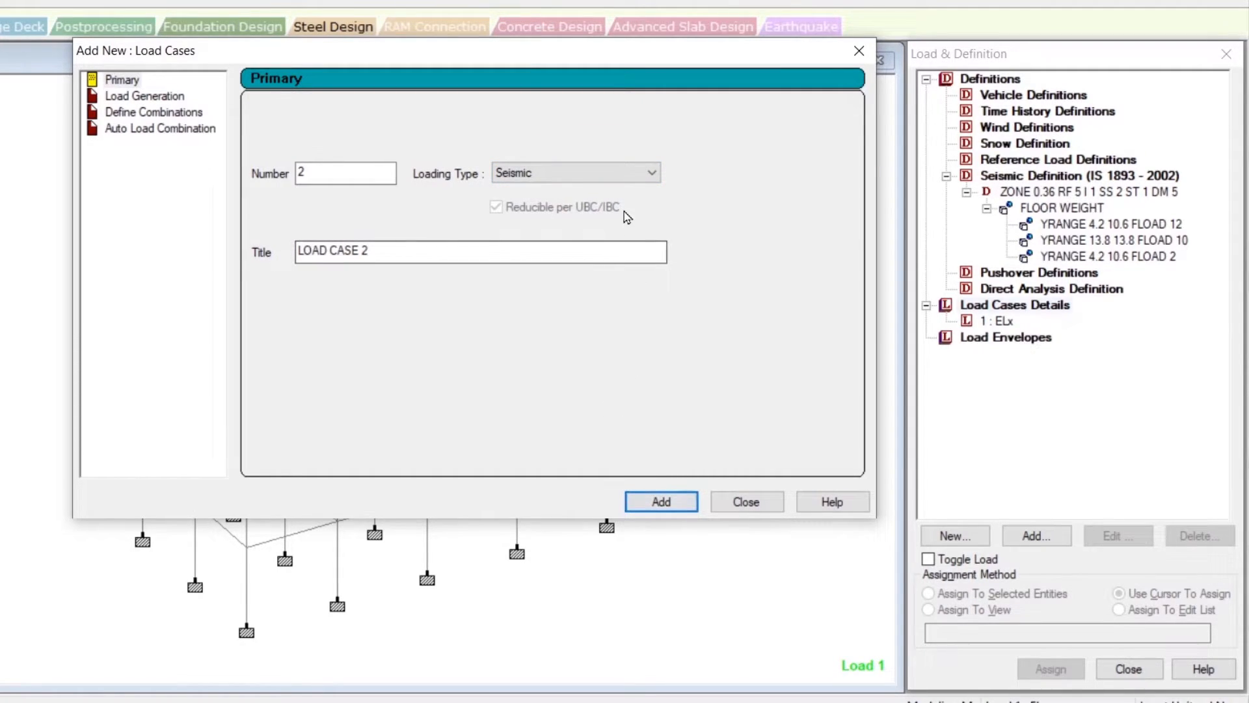
- Add a second primary load case titled ELz with the Seismic loading type, and finish adding load cases
drag(395, 247, 21, 216)
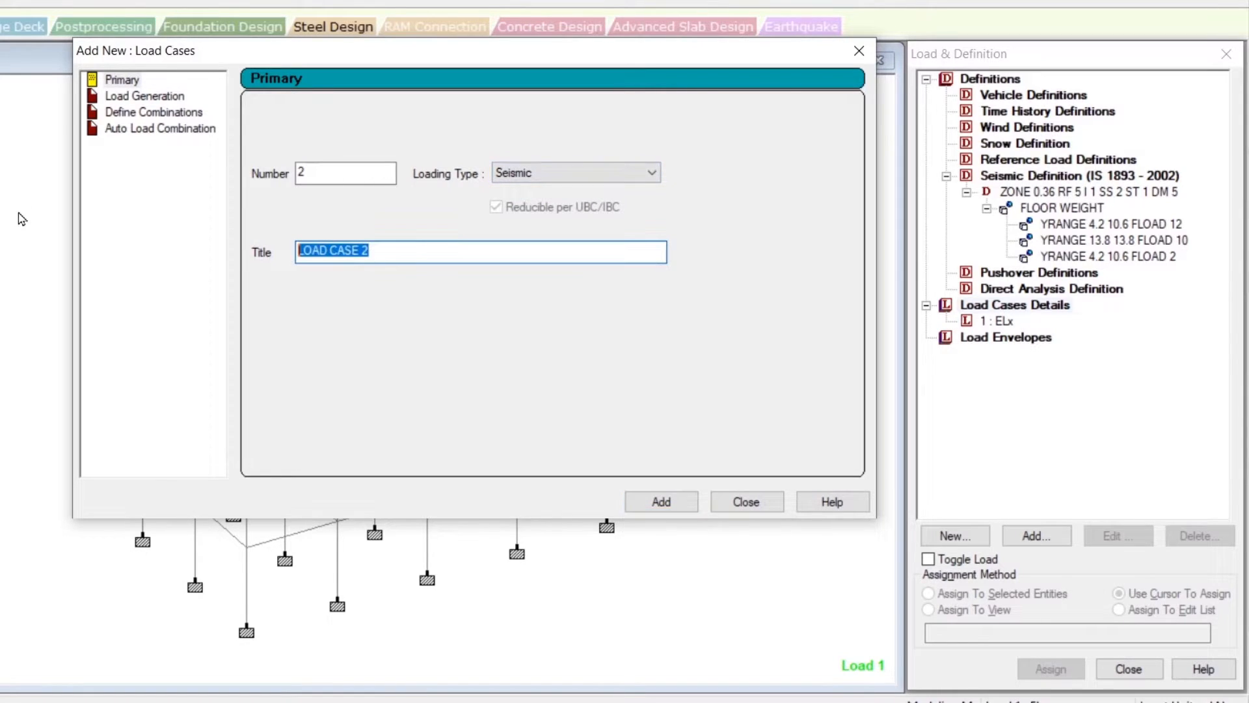
text(EL)
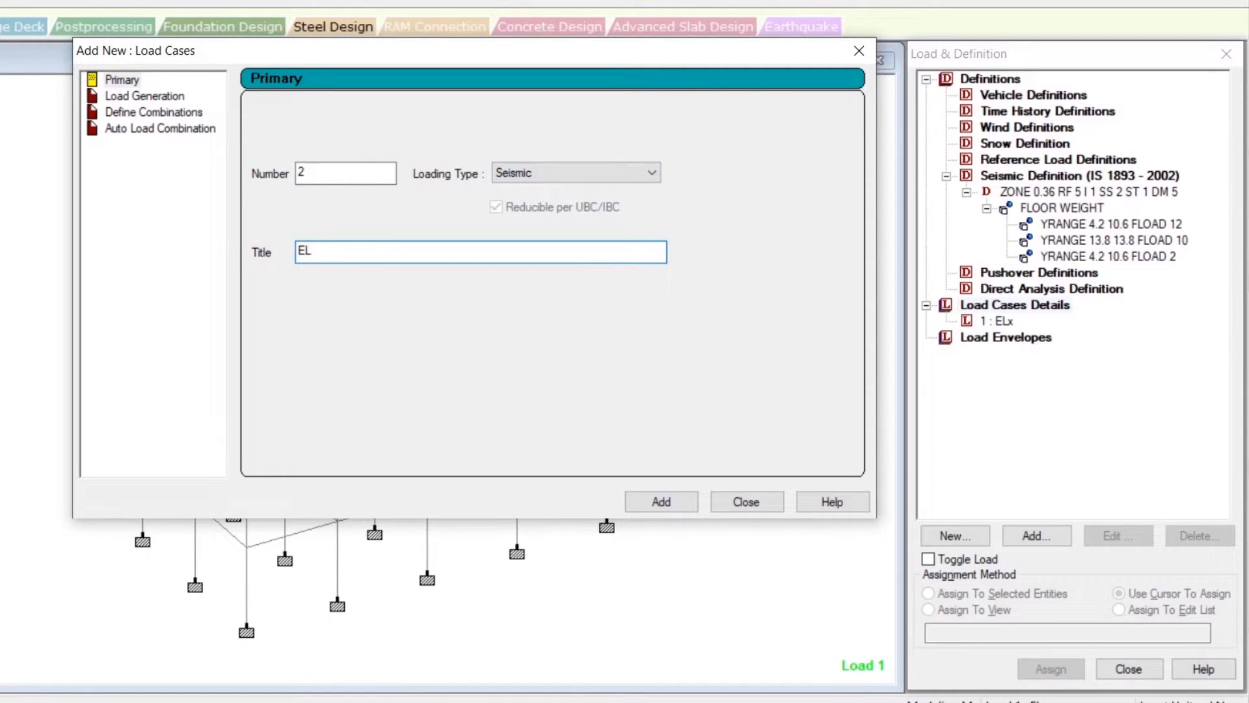
text(z)
click(661, 502)
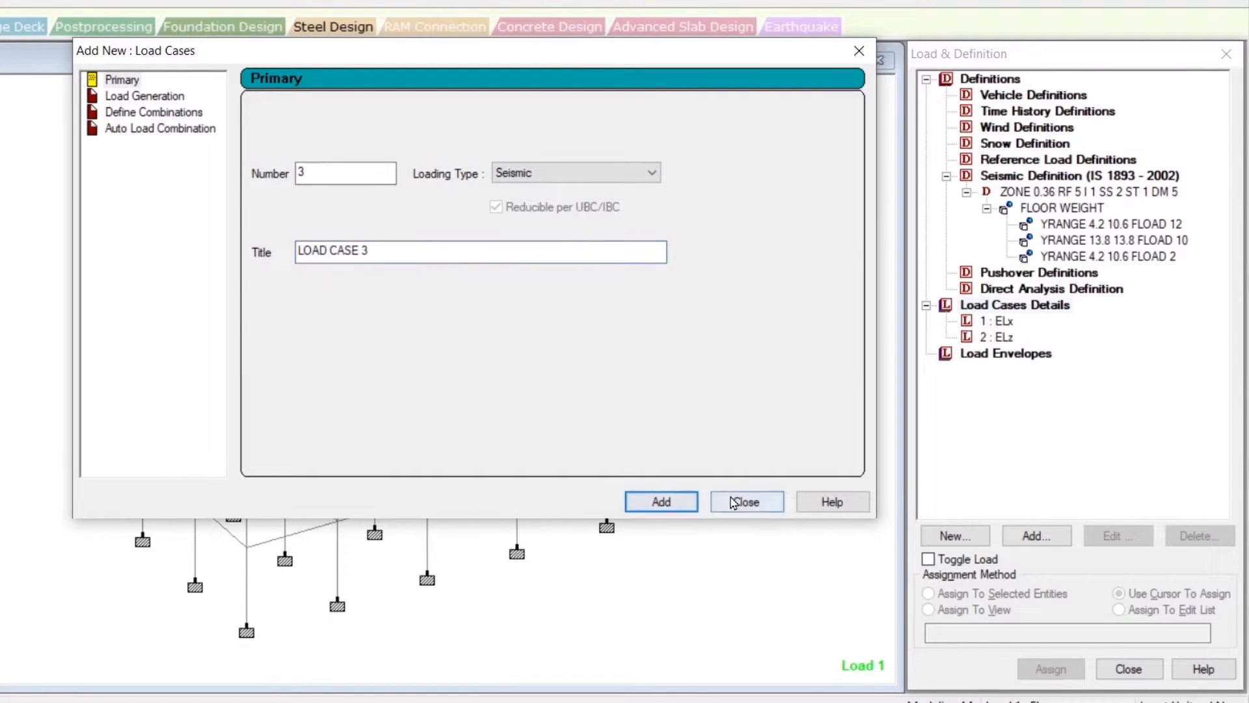
click(745, 503)
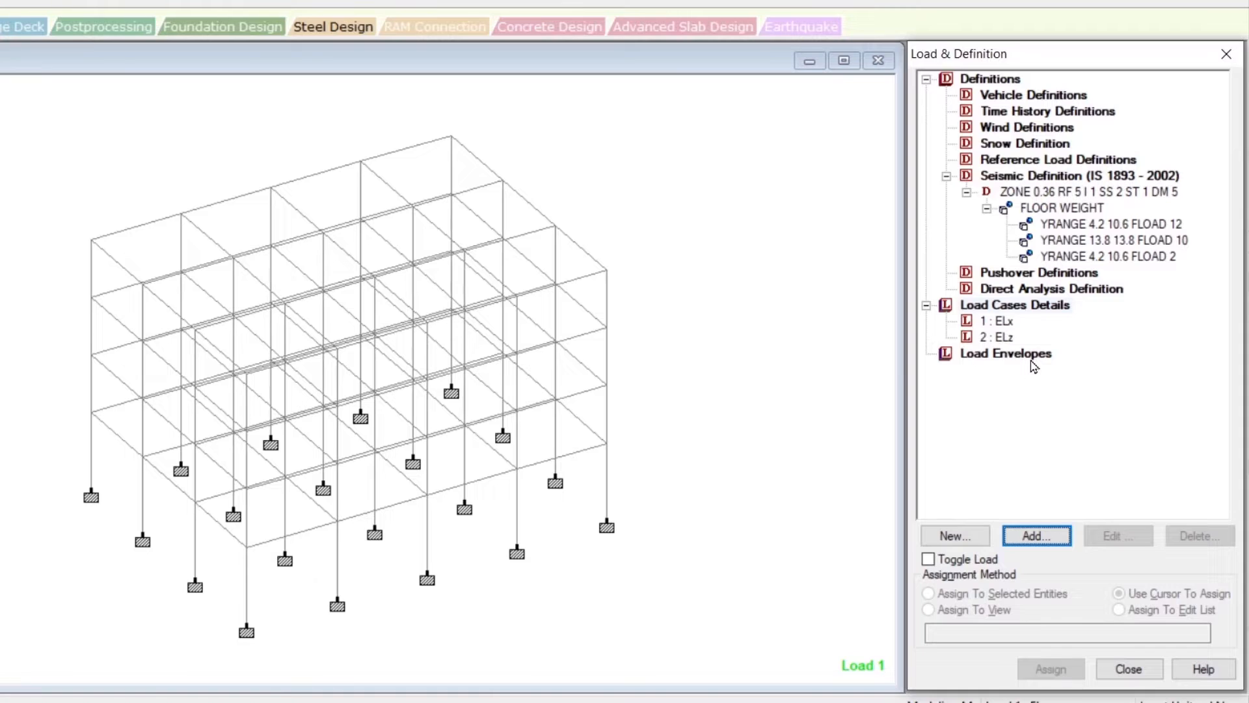
- Add a seismic load in the X direction with factor 1 to load case ELx
click(1002, 320)
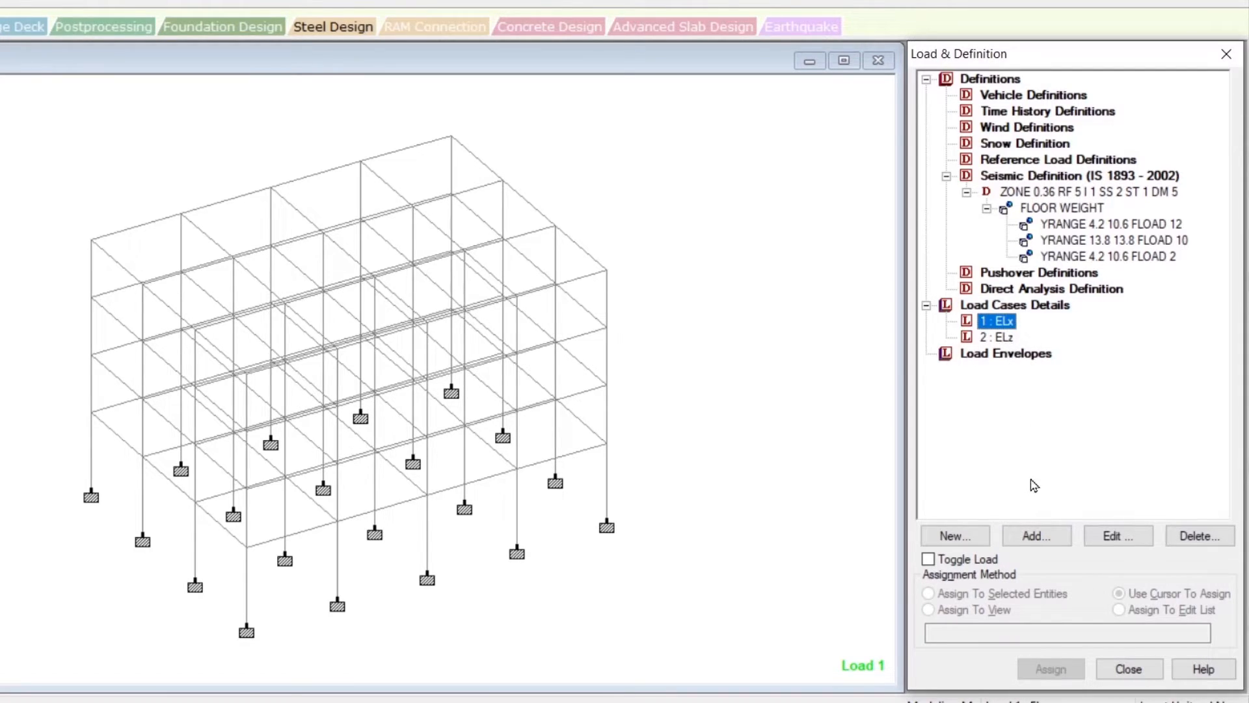
click(1046, 540)
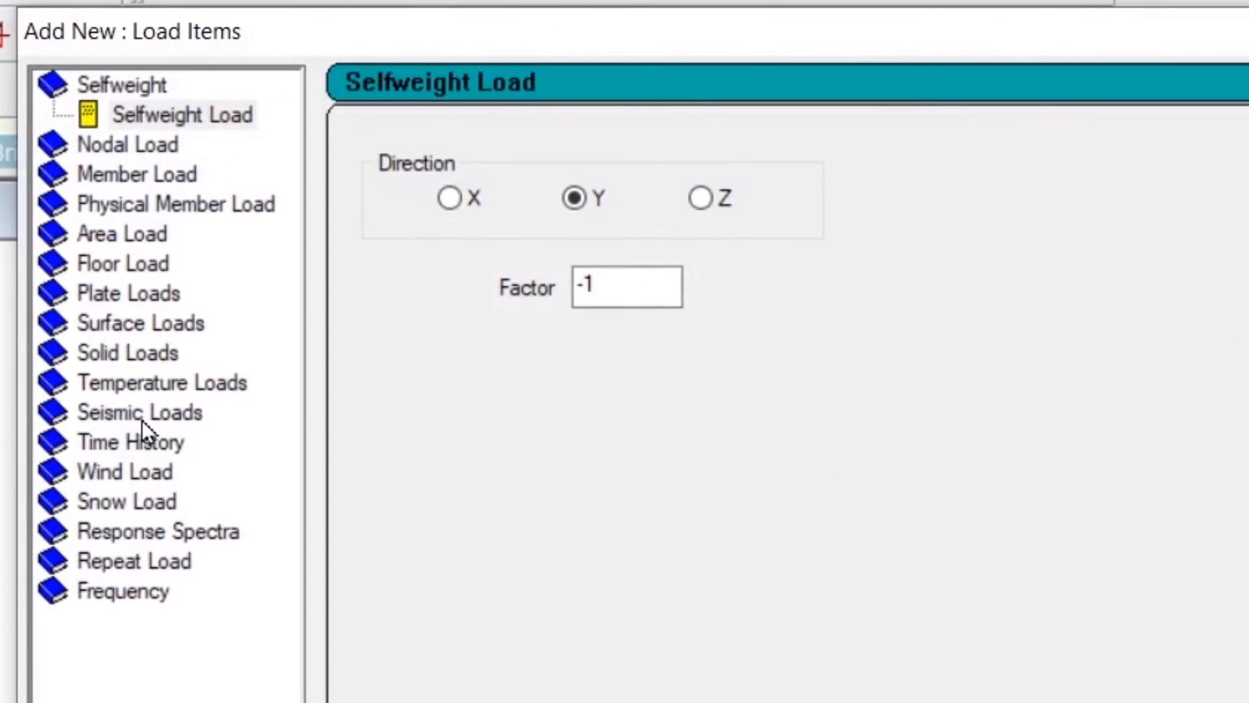
click(109, 262)
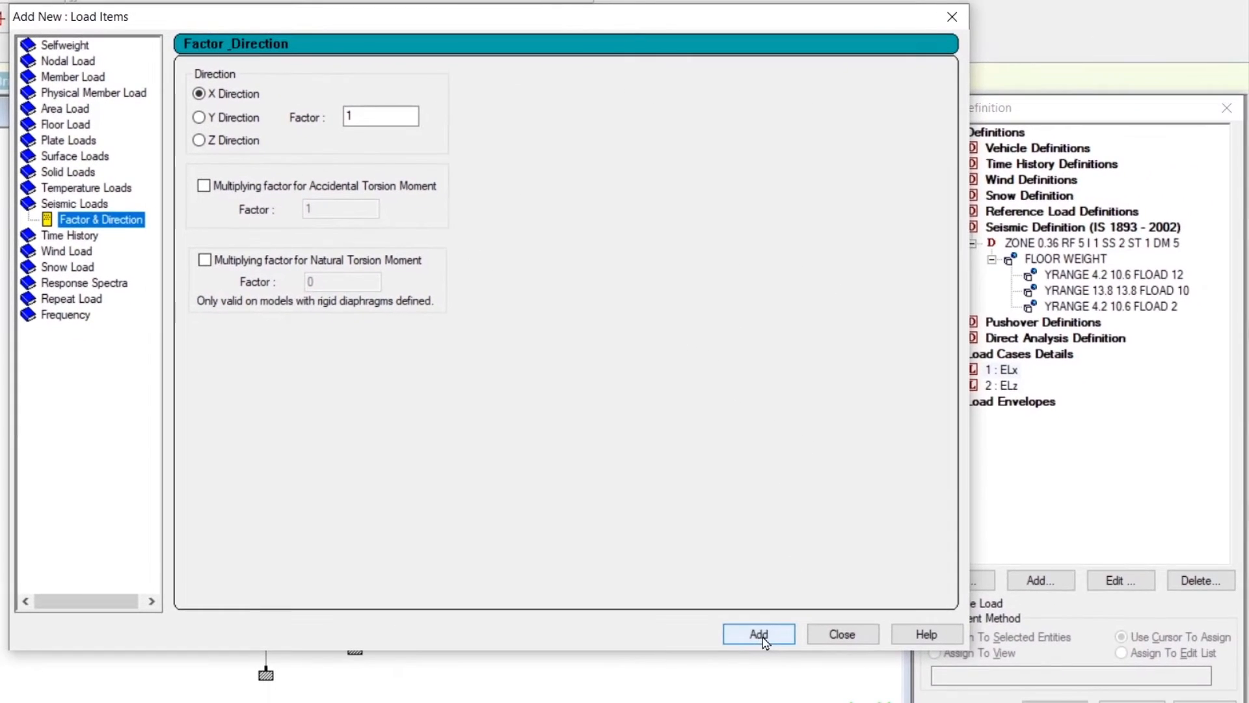
click(762, 636)
click(843, 636)
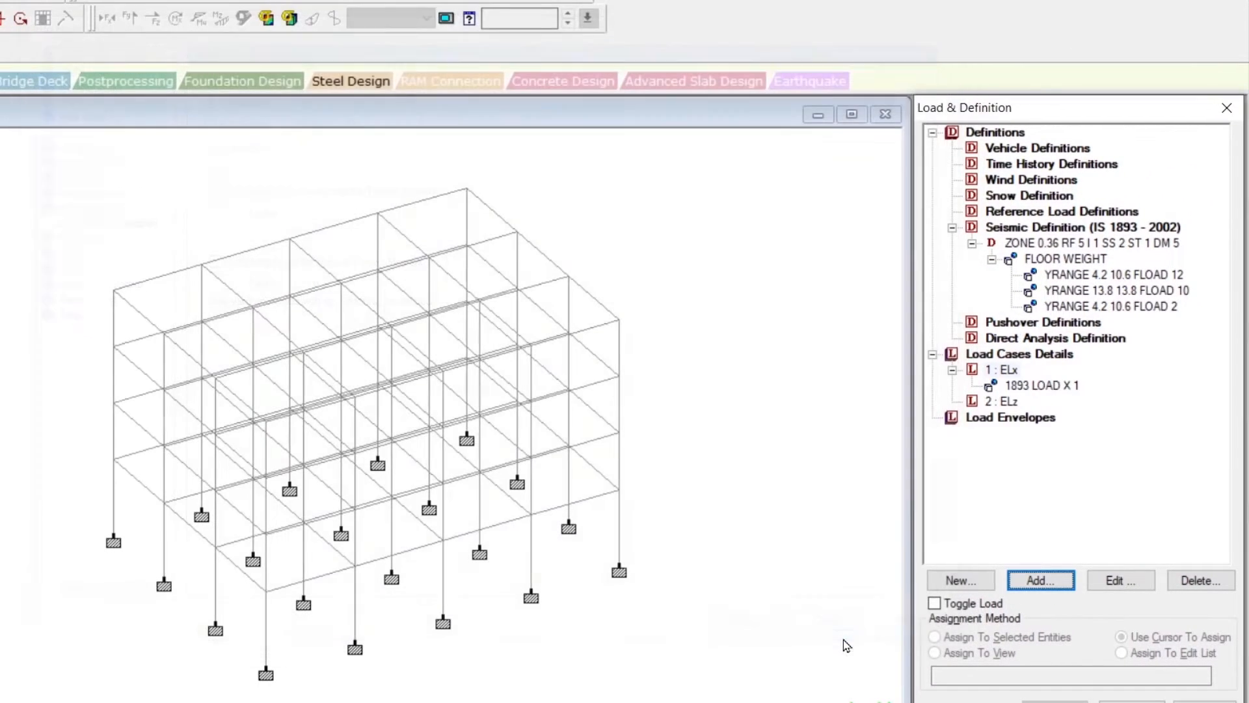
- Add a seismic load in the Z direction with factor 1 to load case ELz
click(1005, 402)
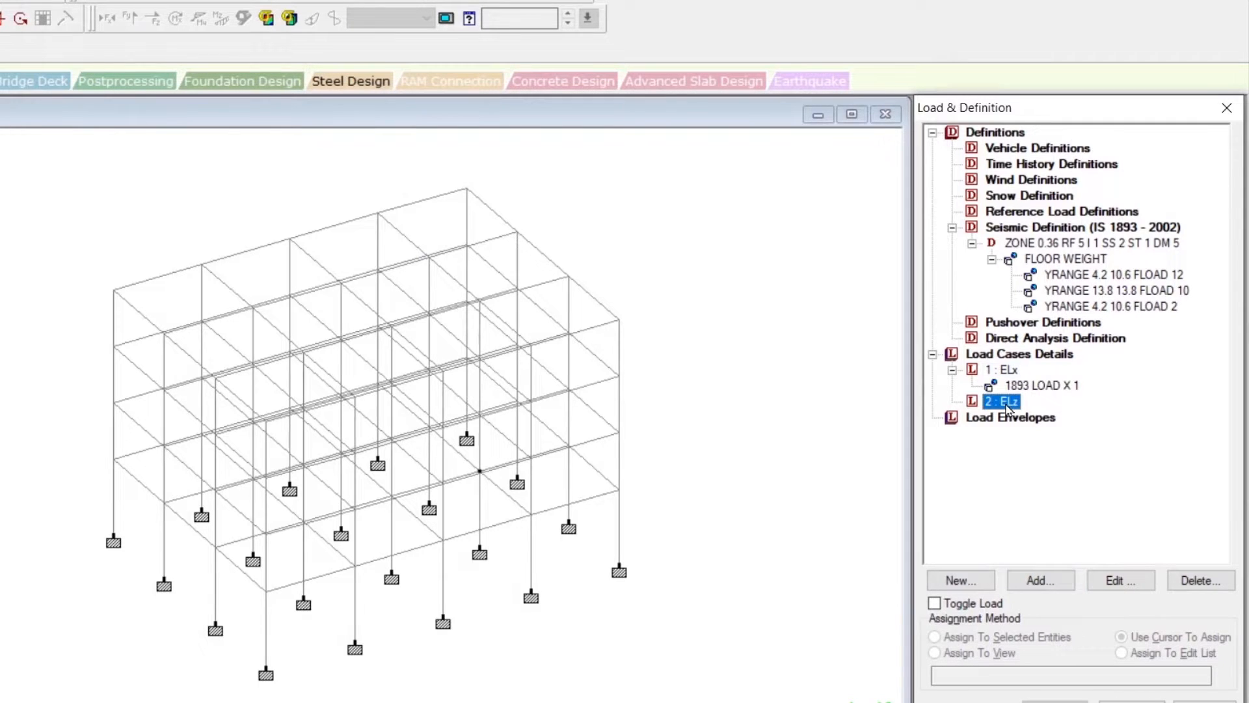
click(1038, 580)
click(74, 224)
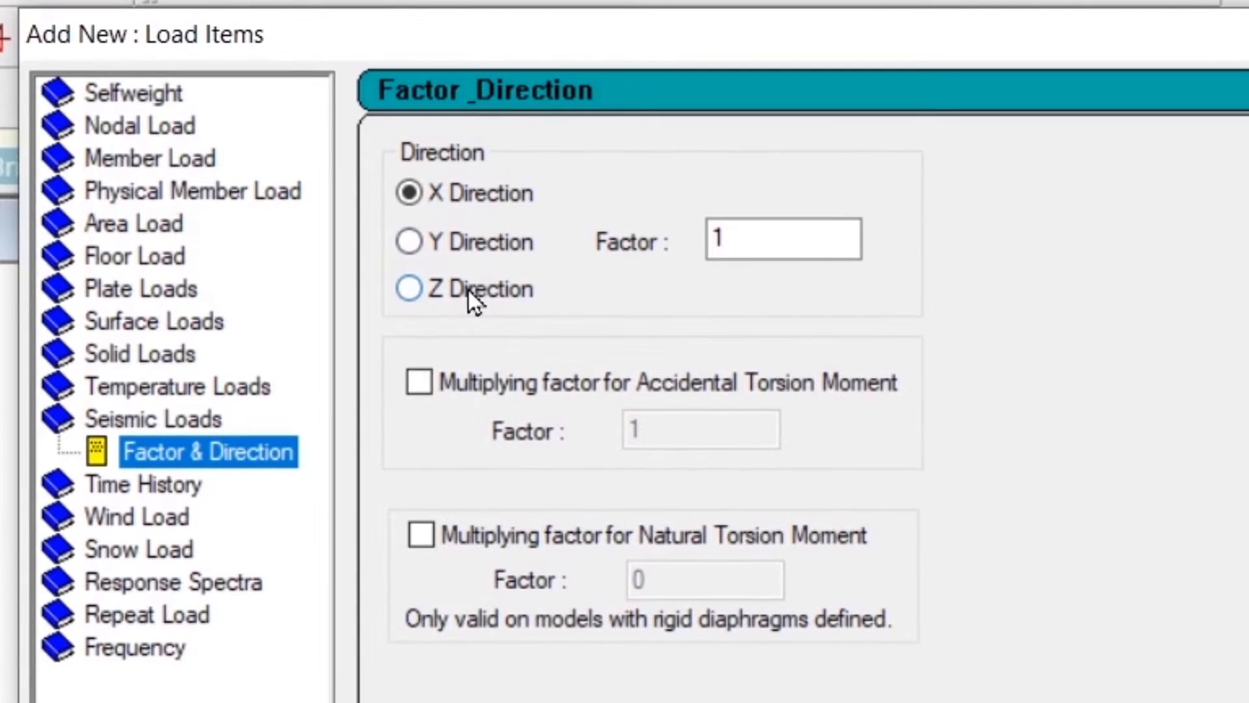
click(227, 140)
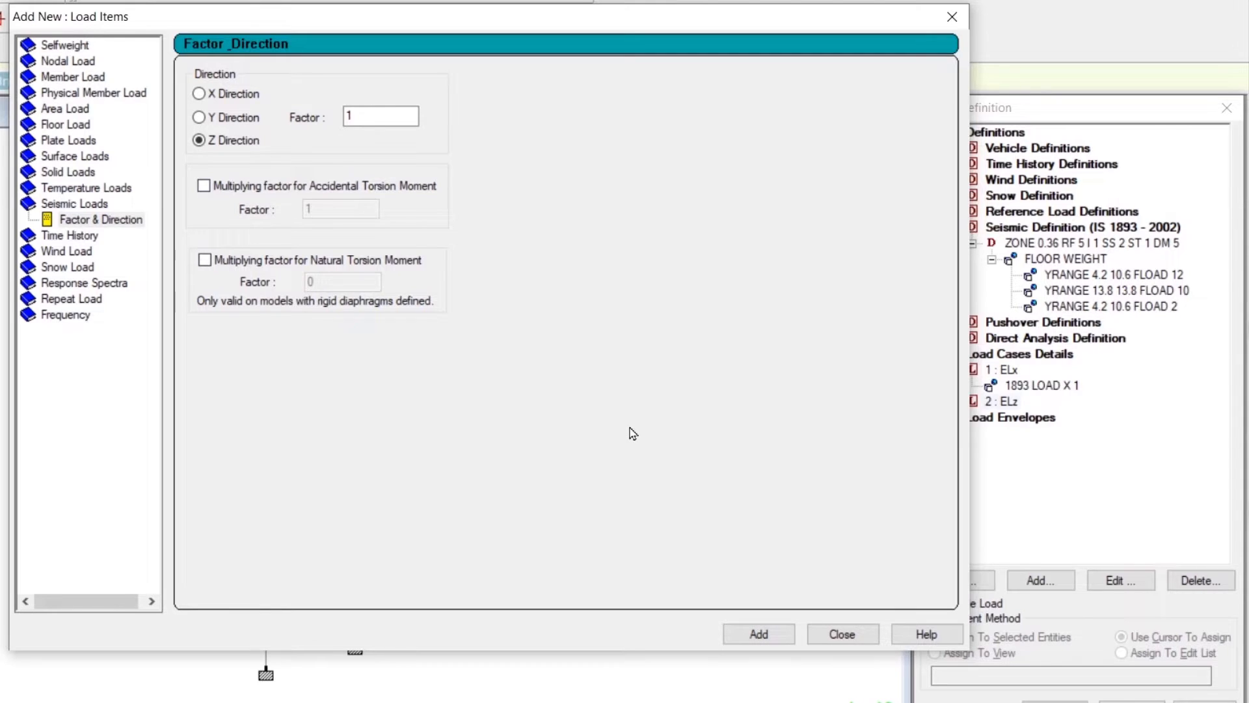
click(759, 638)
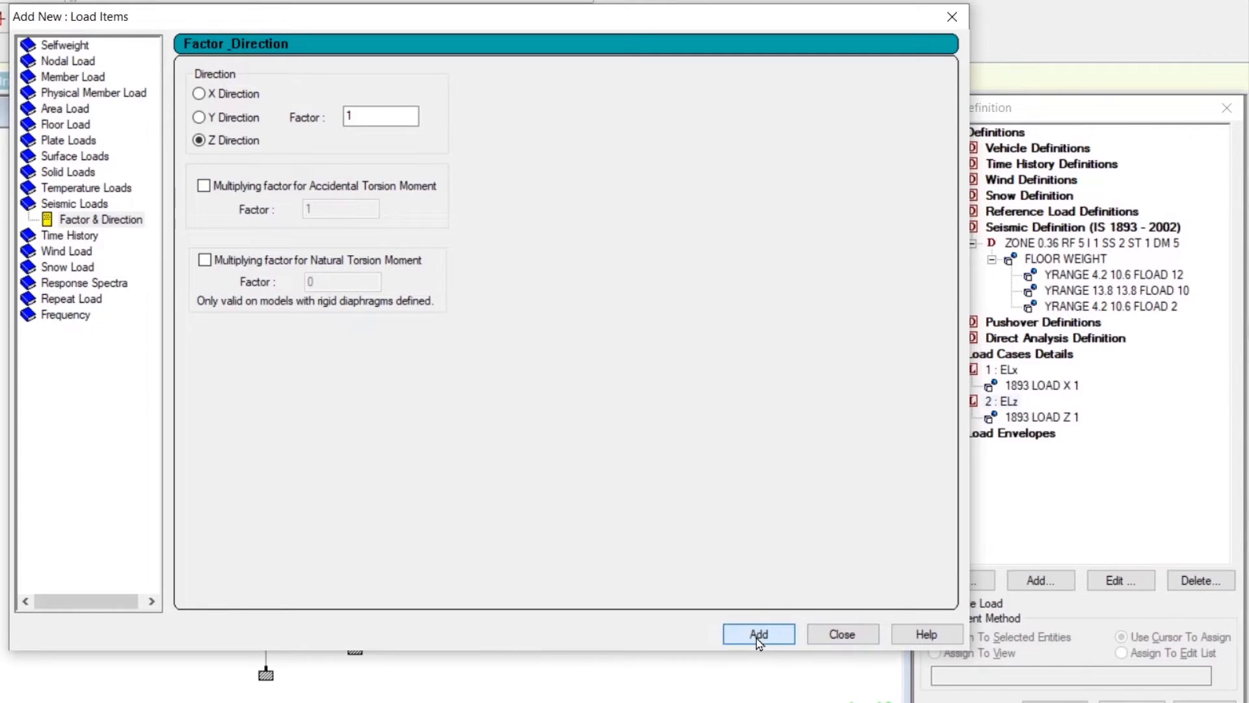
click(845, 639)
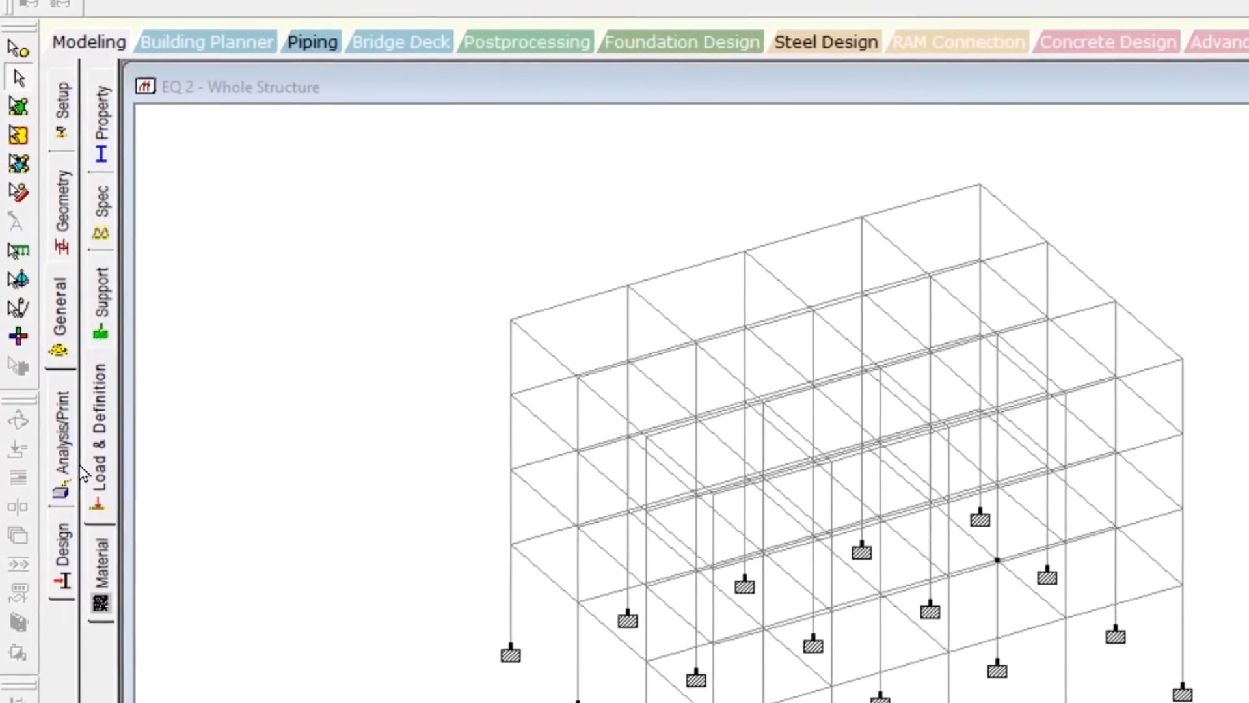
- Add a Perform Analysis command with the print option All
click(65, 455)
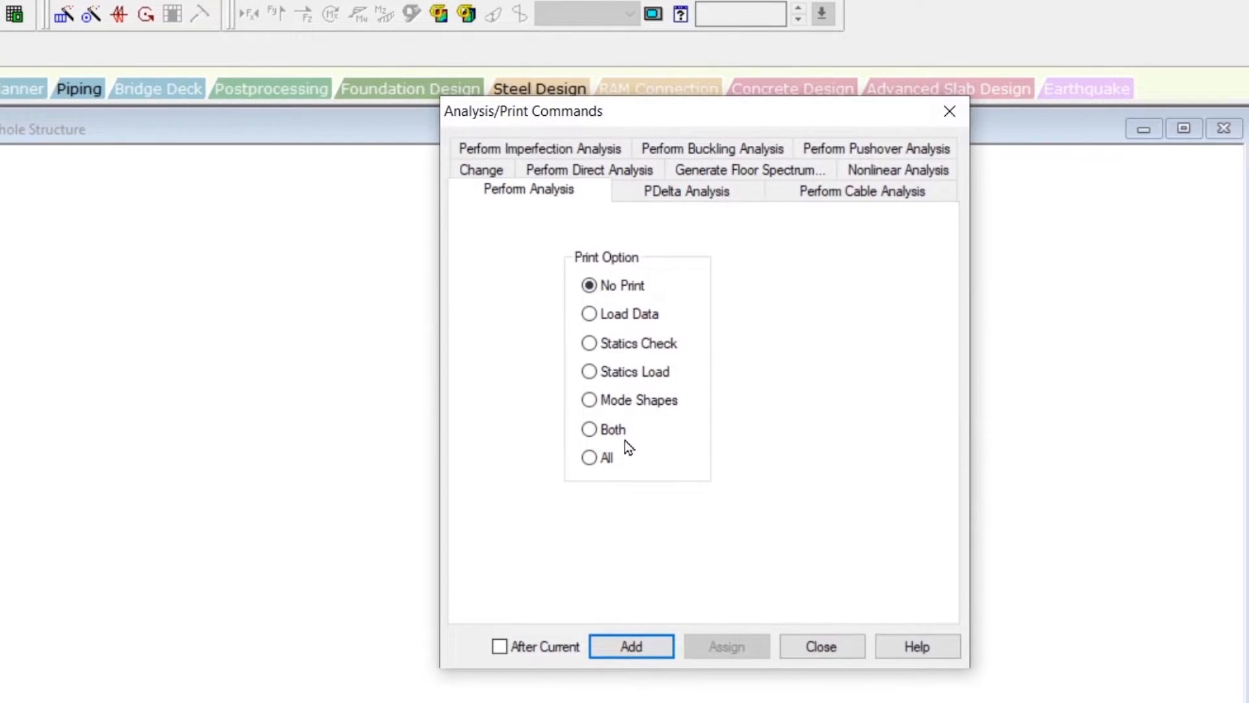
click(603, 461)
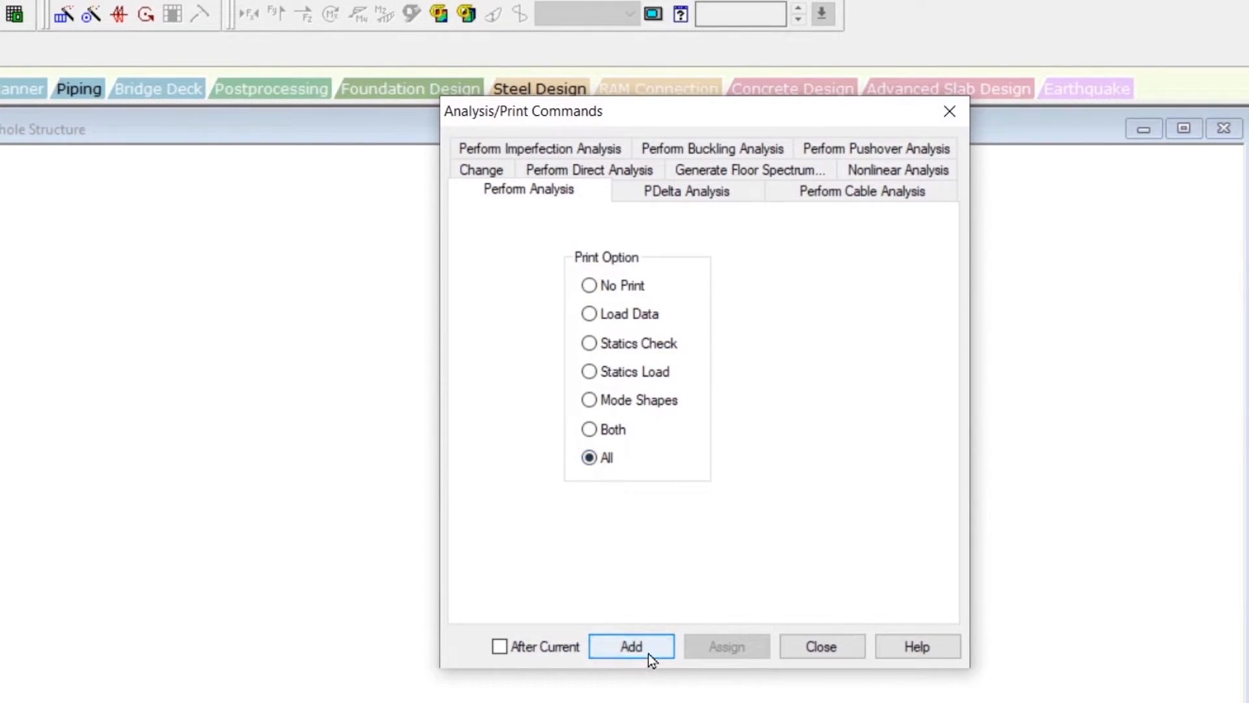
click(631, 647)
click(823, 647)
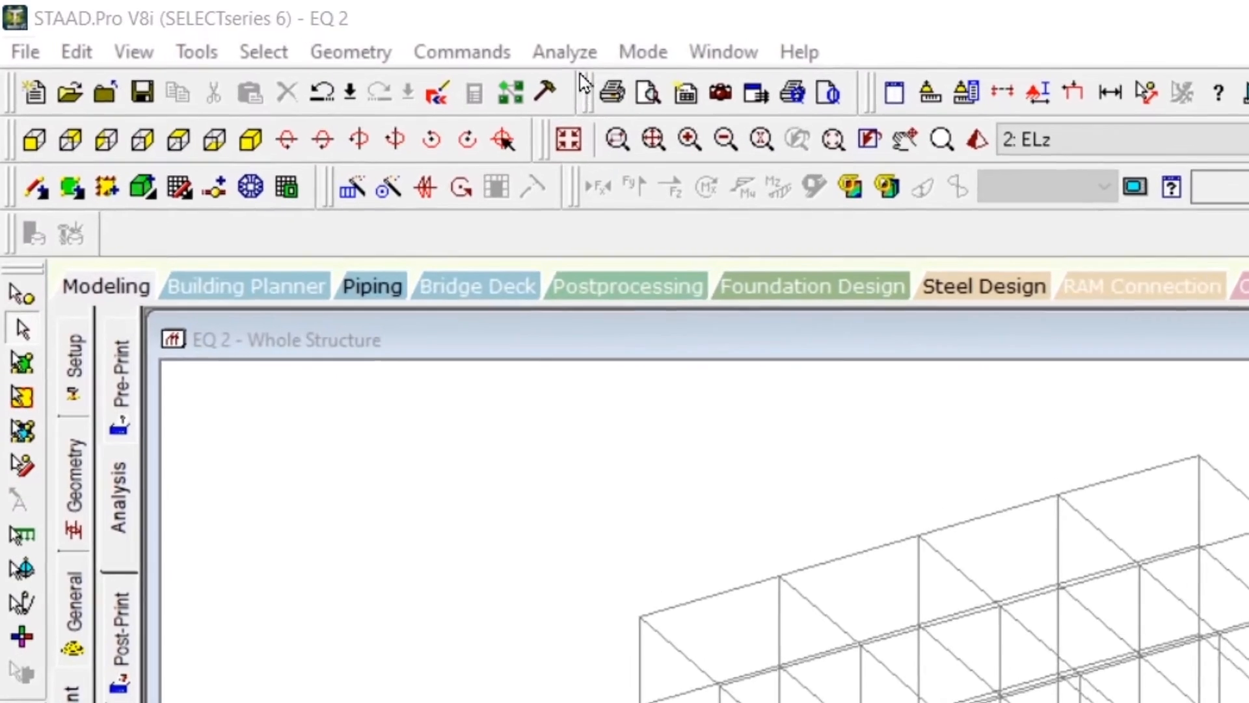
- Run the analysis, saving the modified structure, and open the resulting output file
click(565, 52)
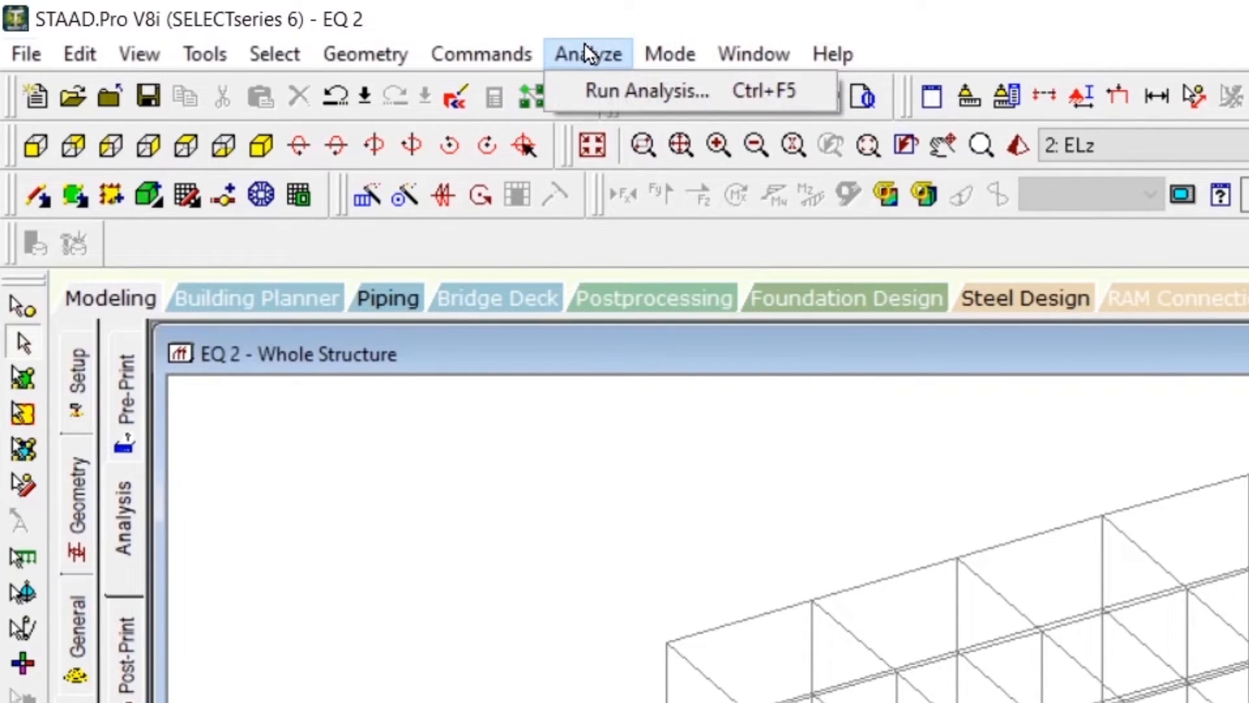
click(648, 91)
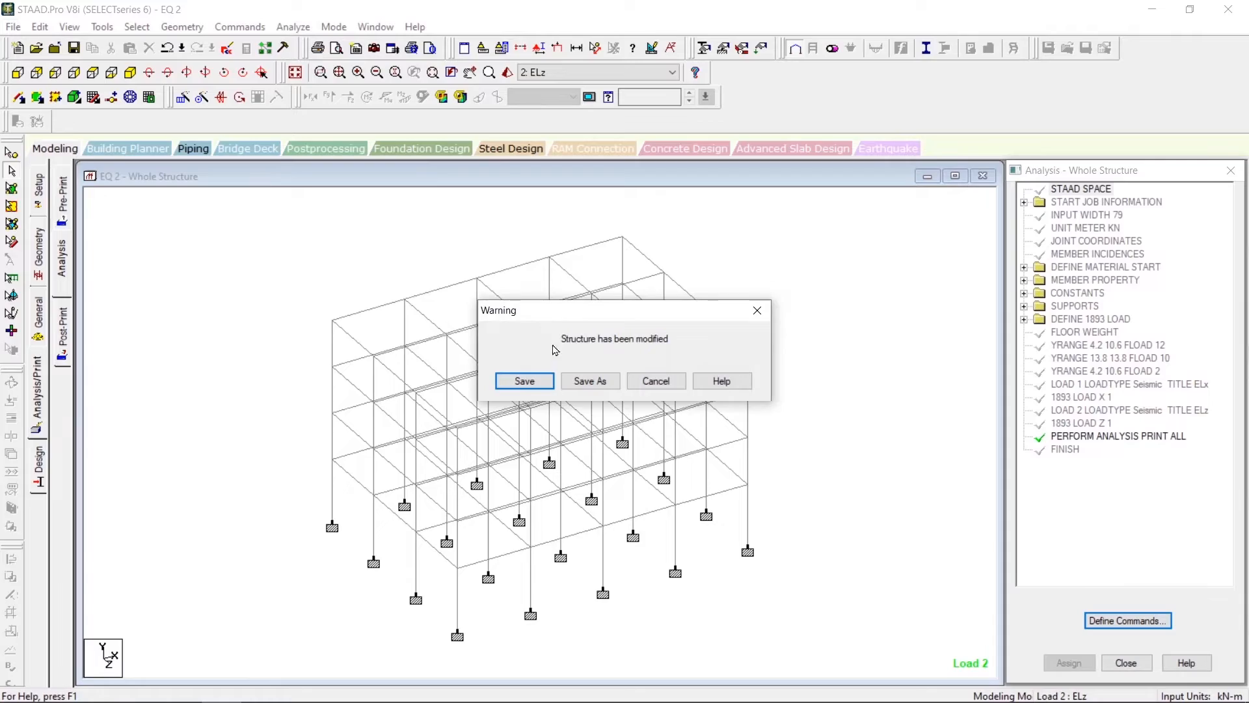
click(524, 381)
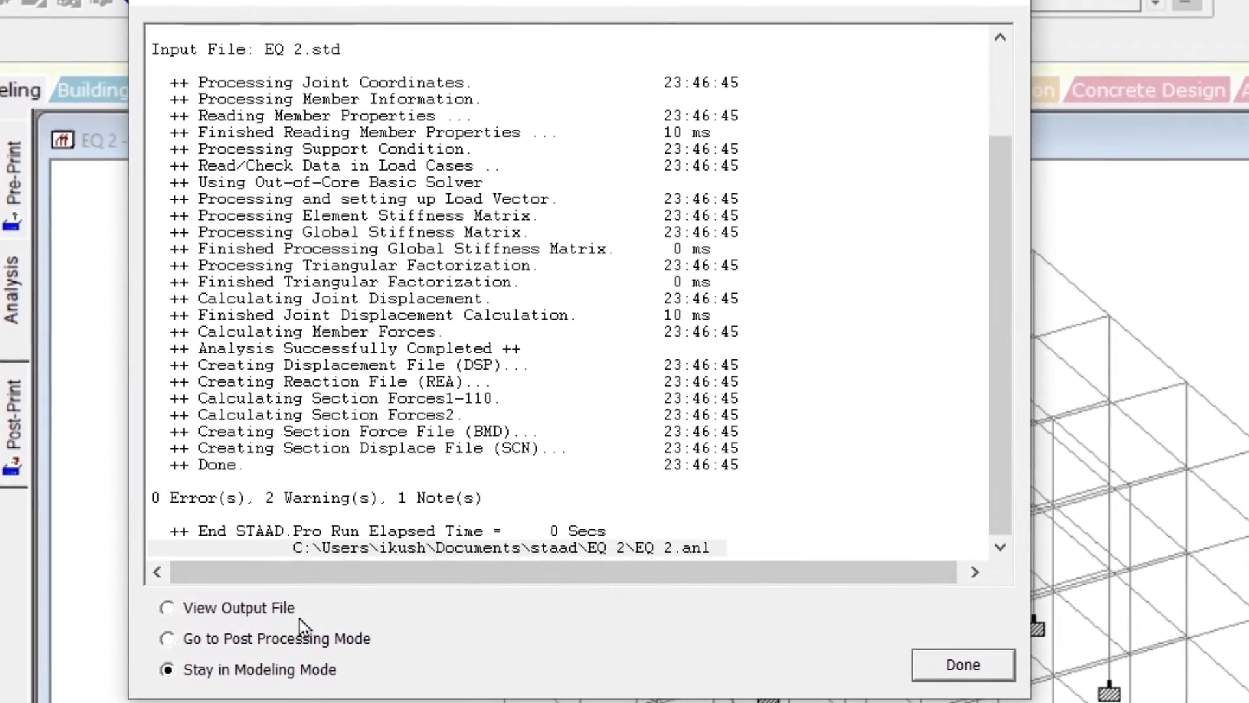
click(209, 607)
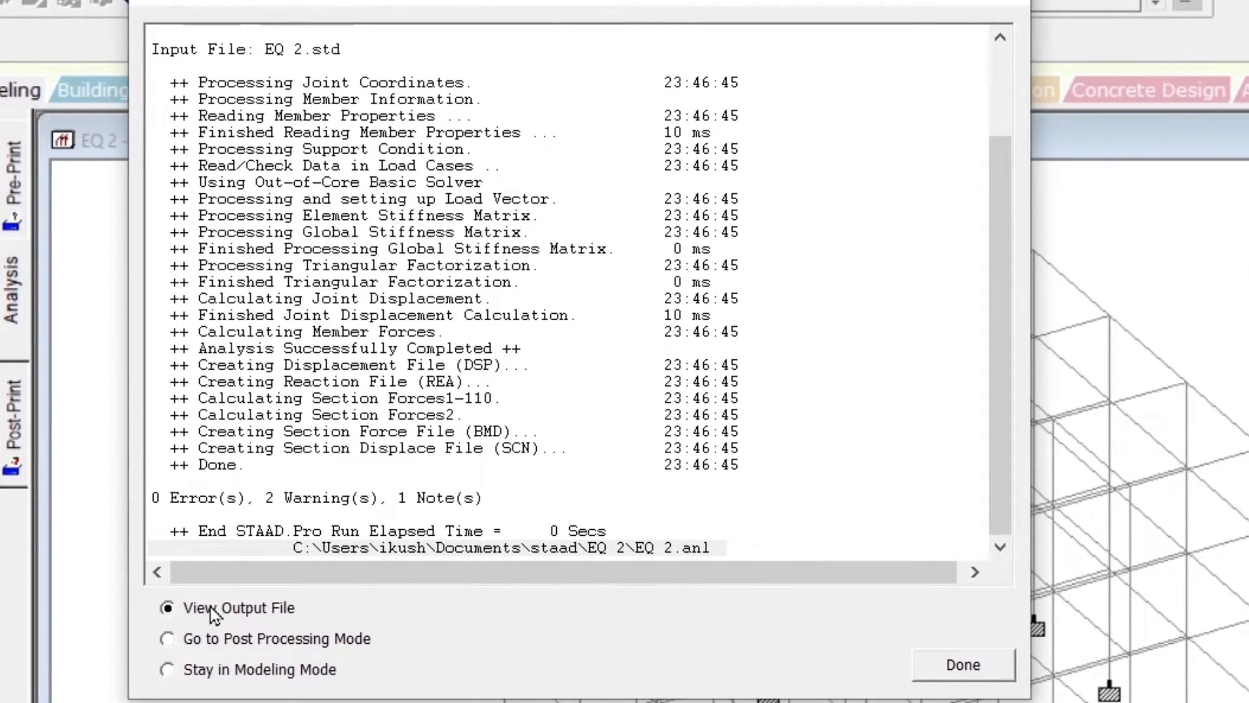
click(960, 665)
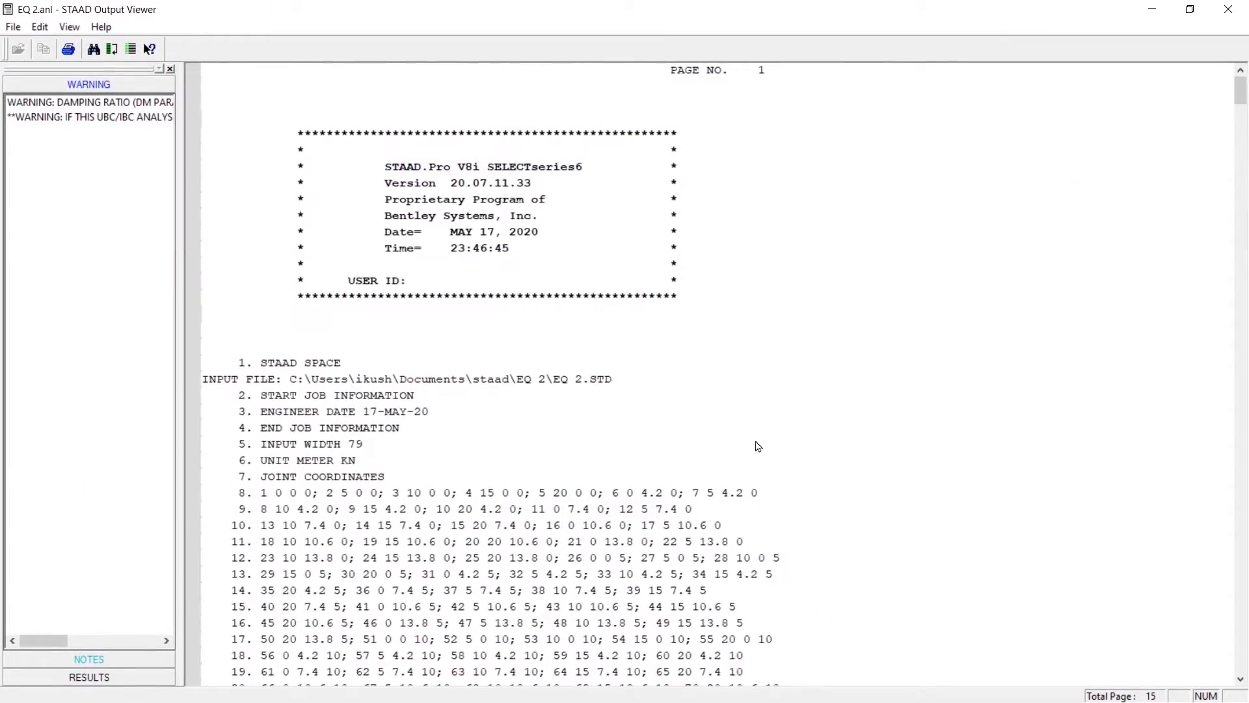
- Examine the IS 1893 time period, Sa/g and base shear results for the X loading in the output file
scroll(758, 447, down, 20)
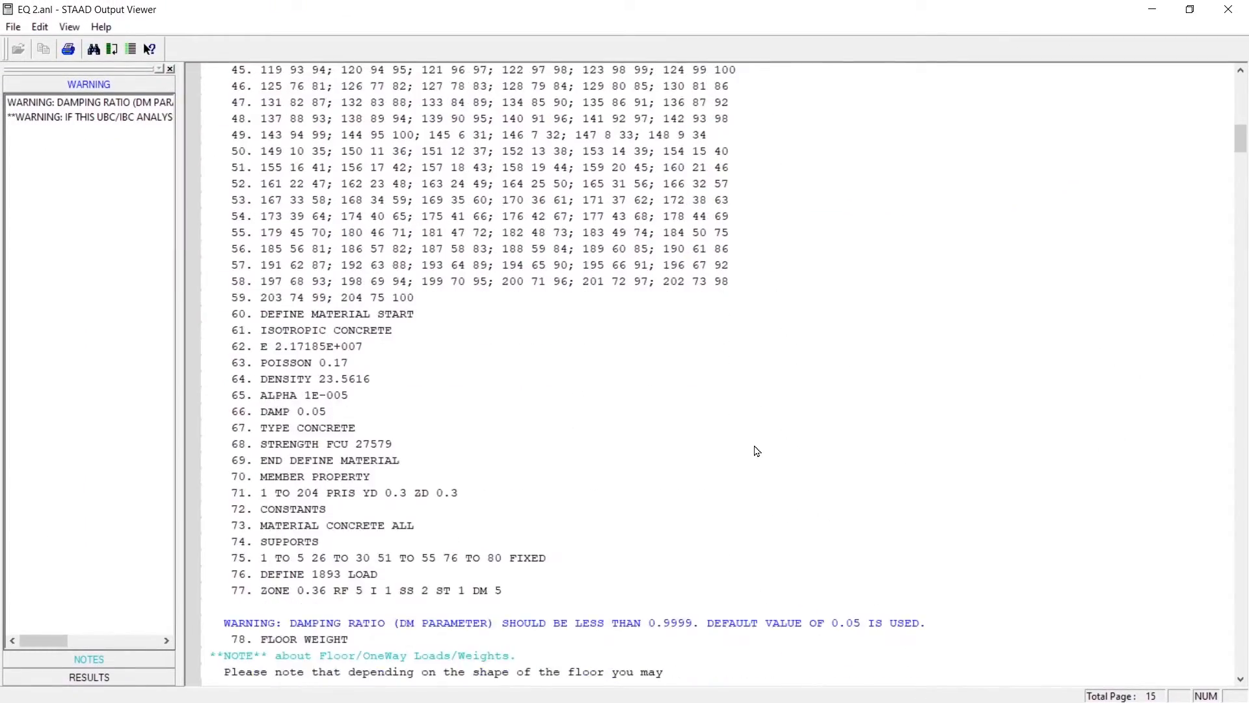
scroll(748, 457, down, 4)
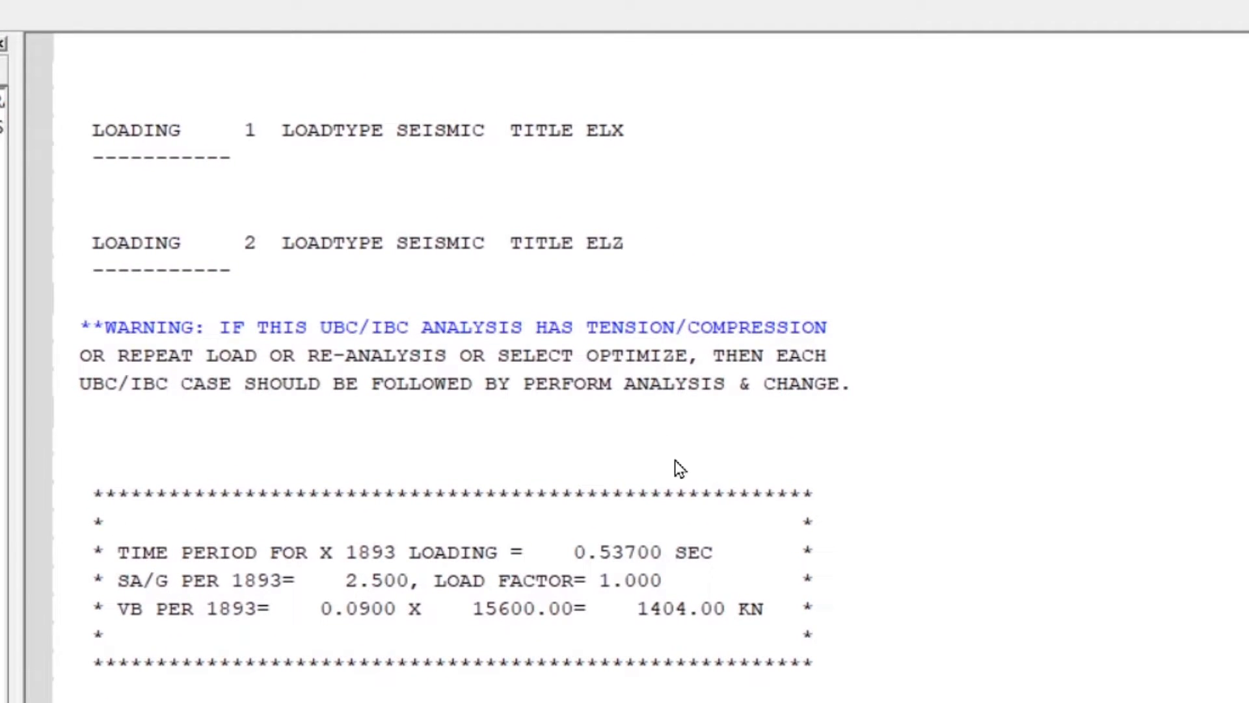
scroll(705, 585, down, 3)
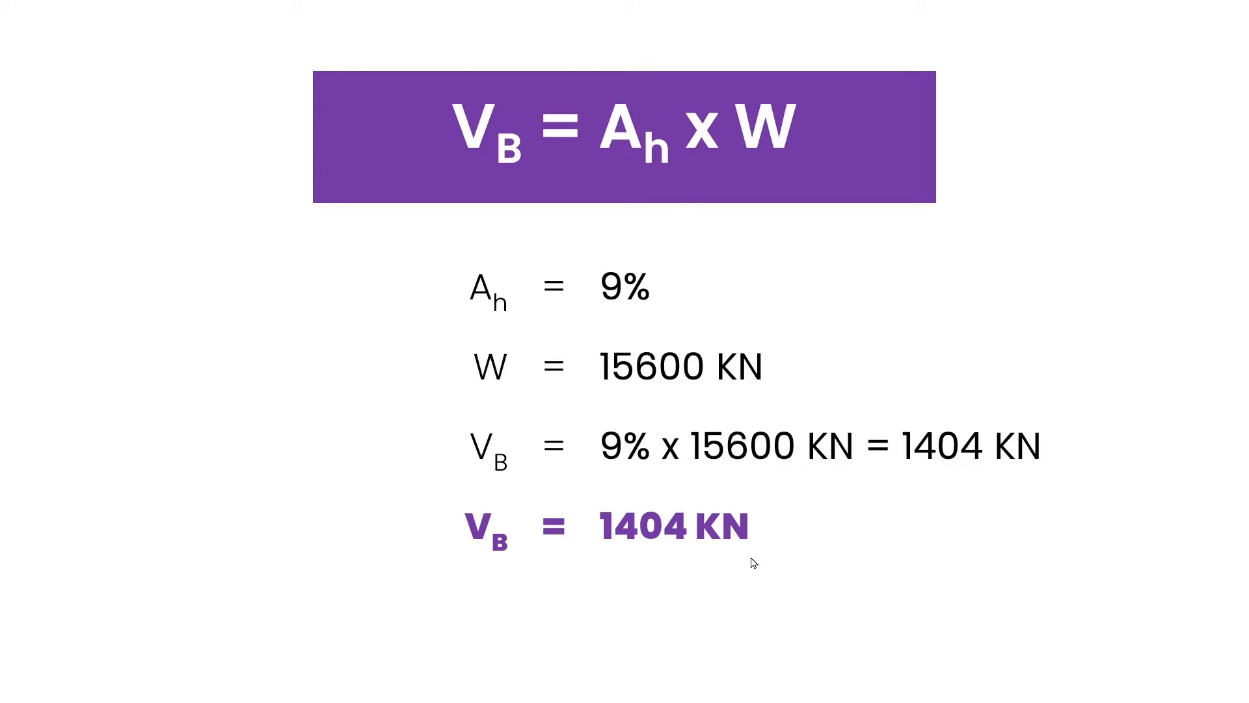
key(Right)
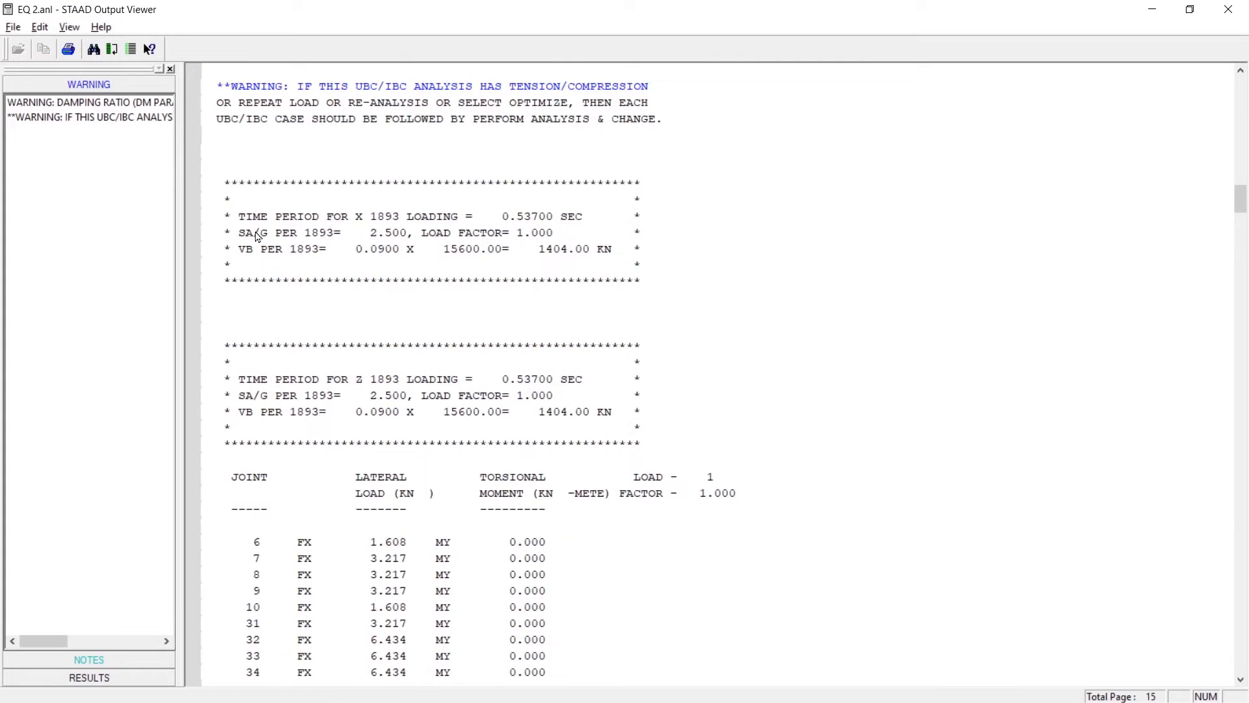
click(270, 233)
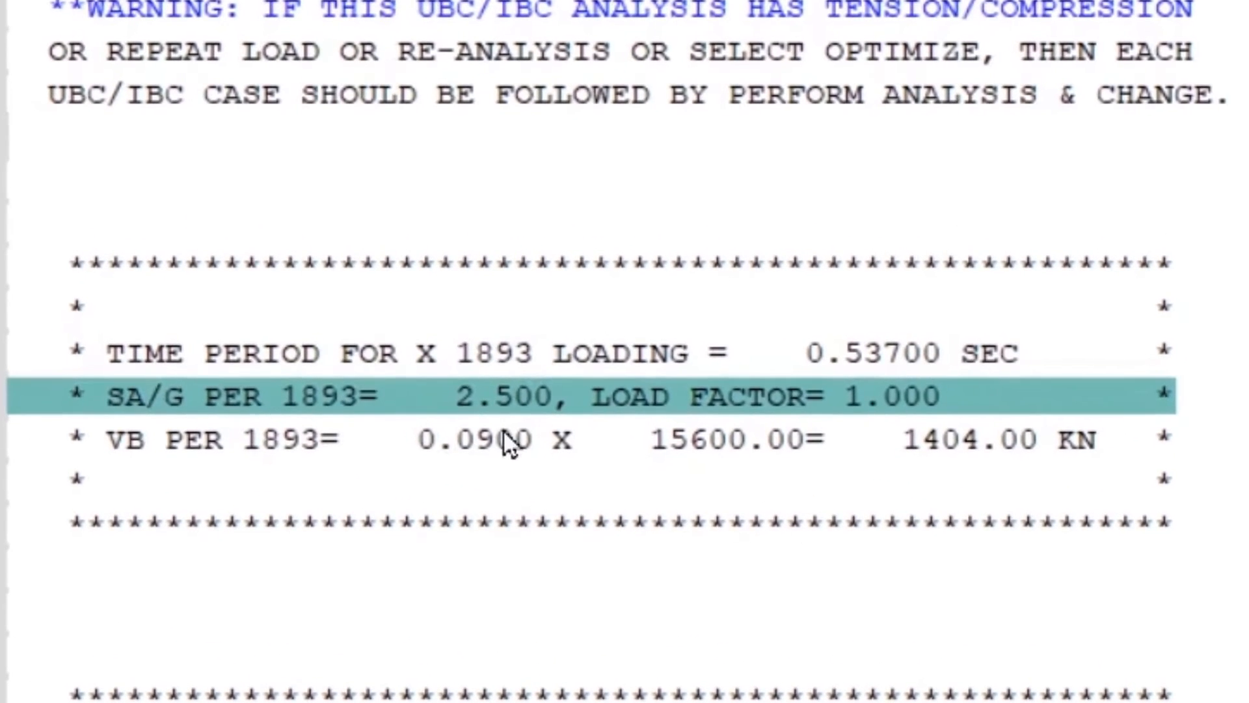
click(508, 522)
click(500, 442)
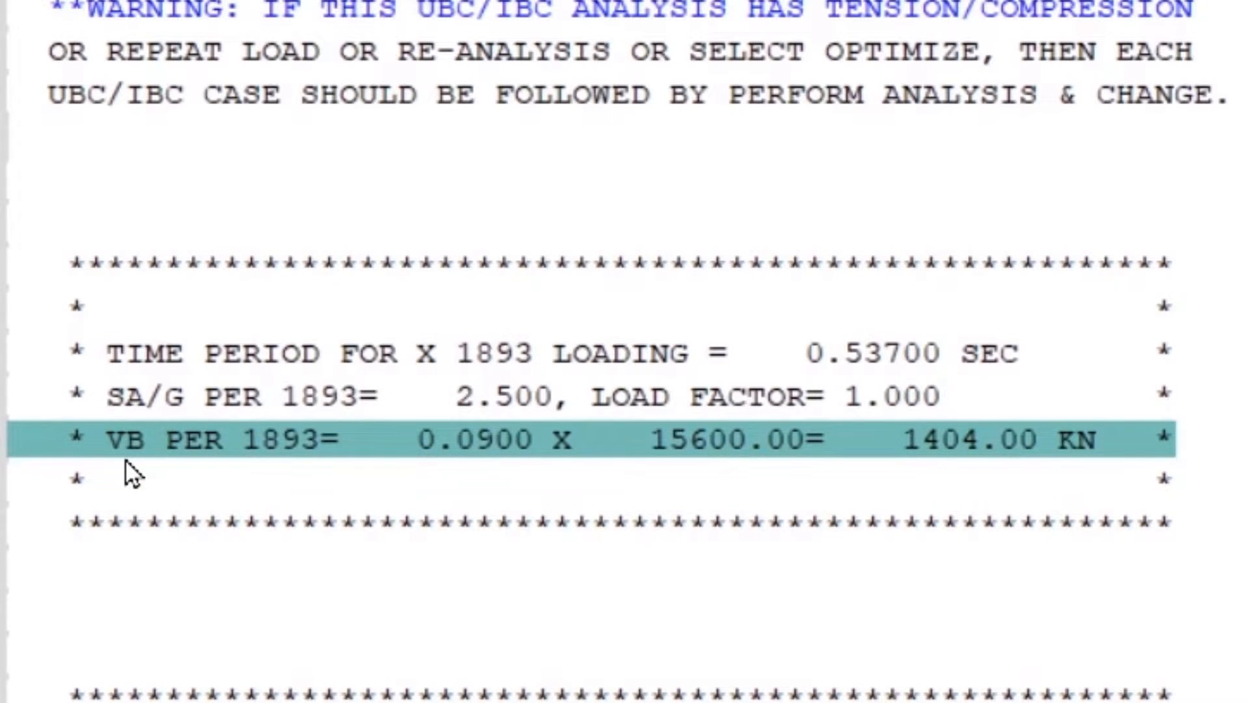
click(986, 485)
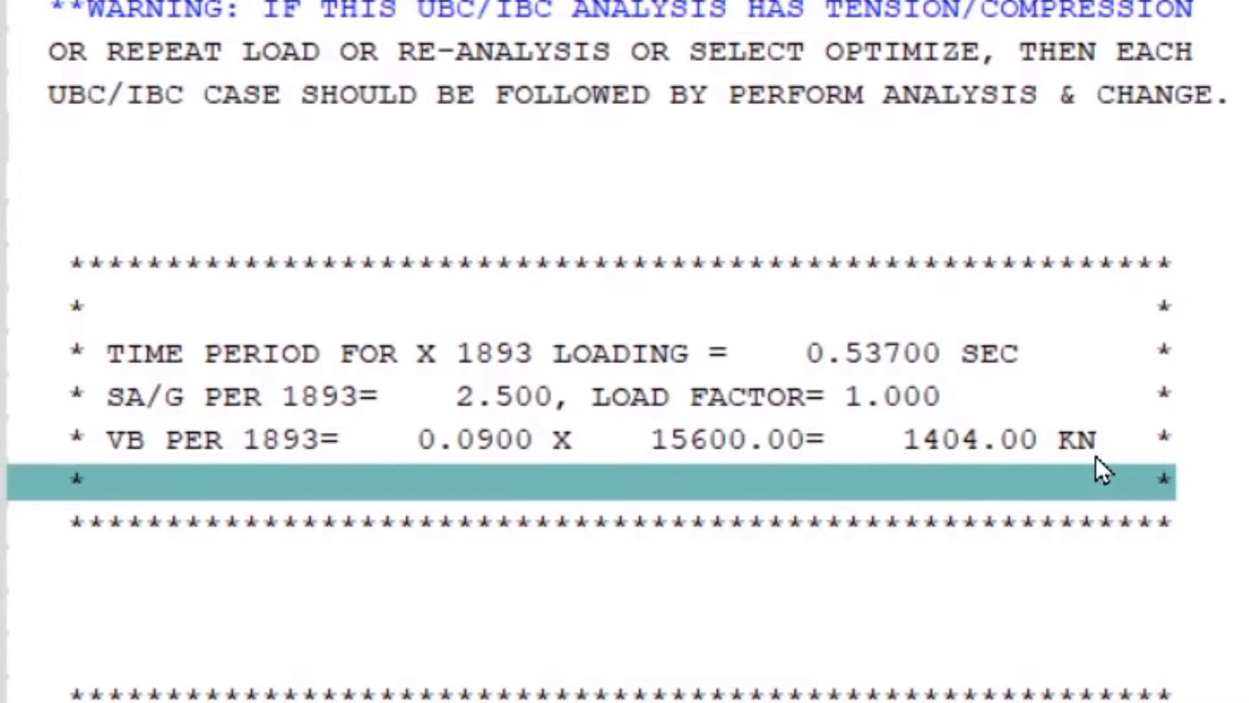
- Examine the X and Z base shear results and the lateral load distribution at each level, then close the output file
click(1052, 442)
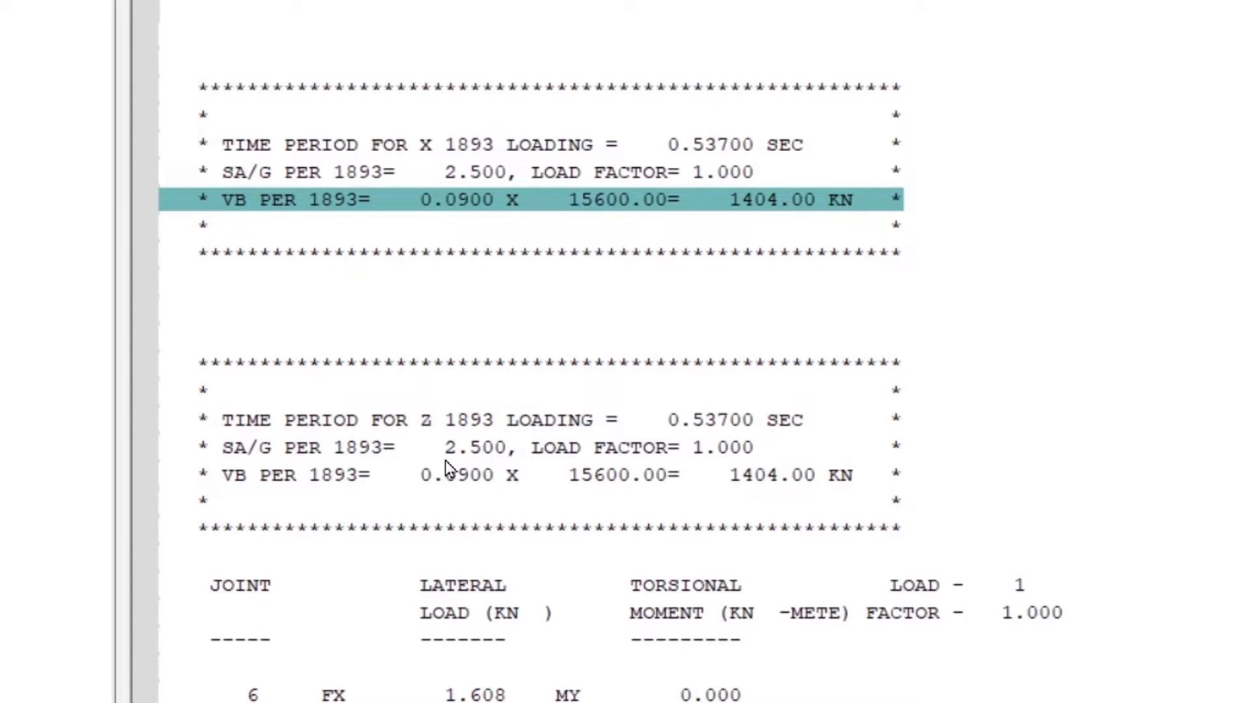
click(398, 478)
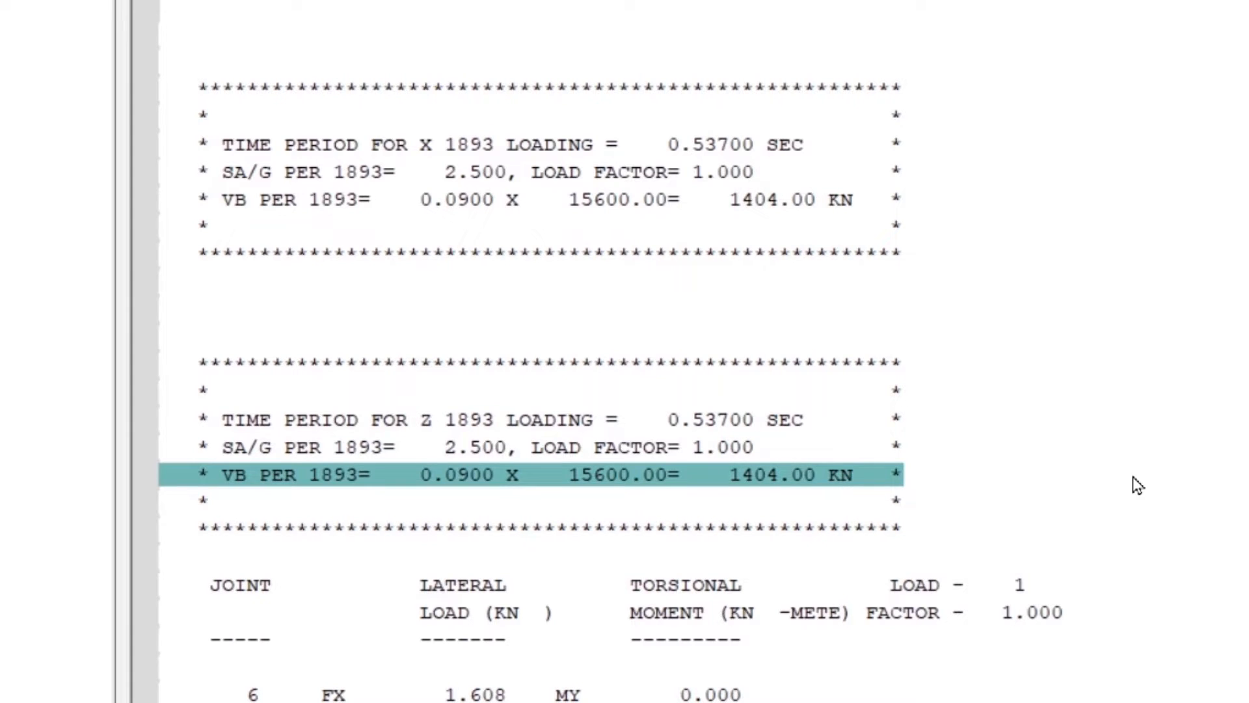
key(Down)
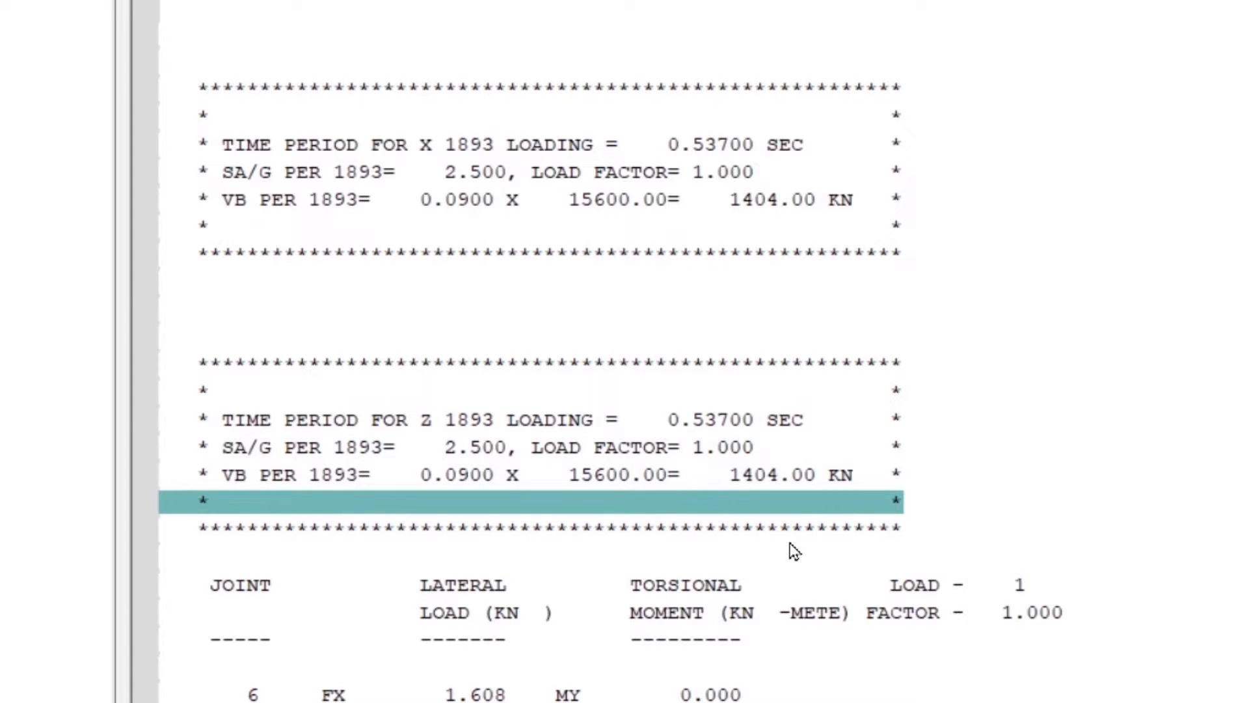
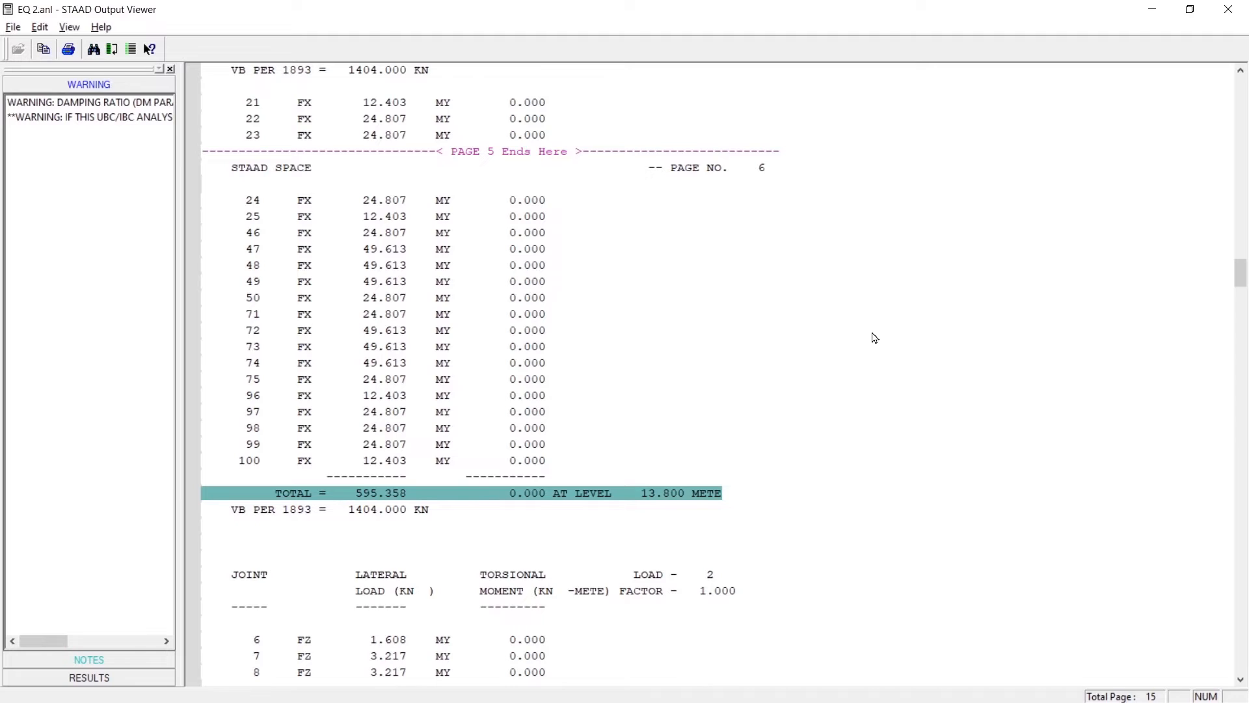
scroll(874, 338, down, 9)
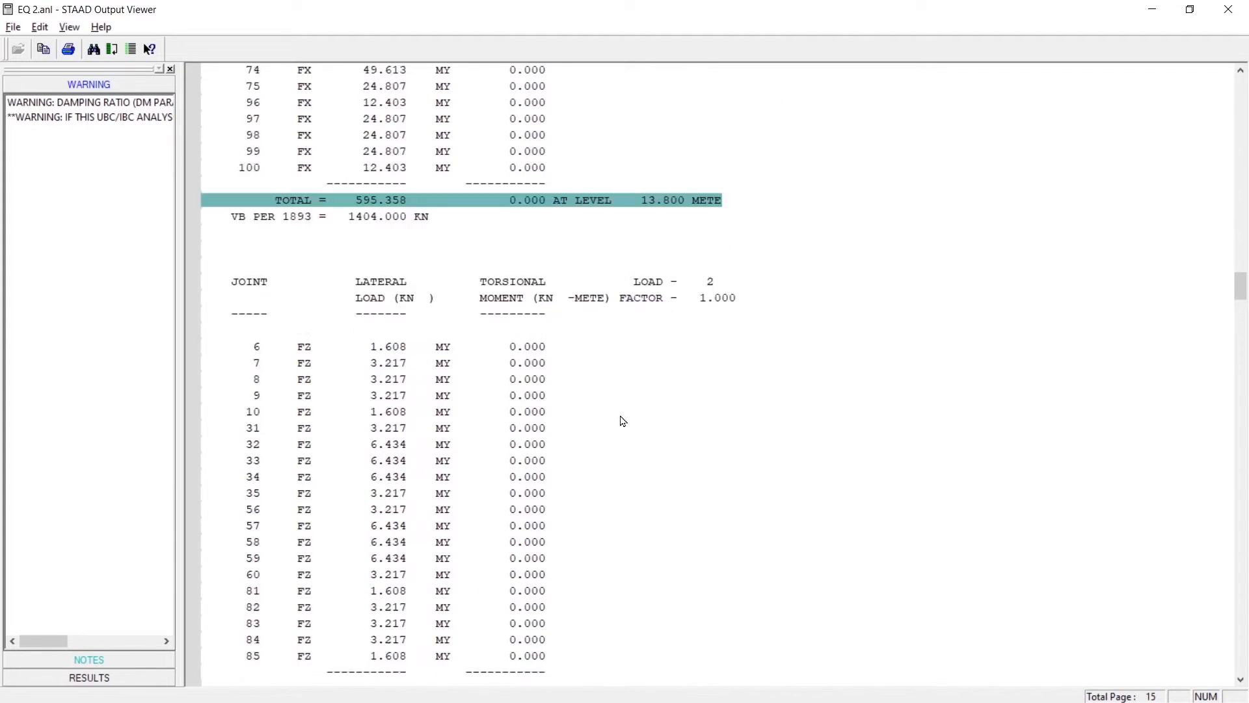
scroll(599, 442, down, 1)
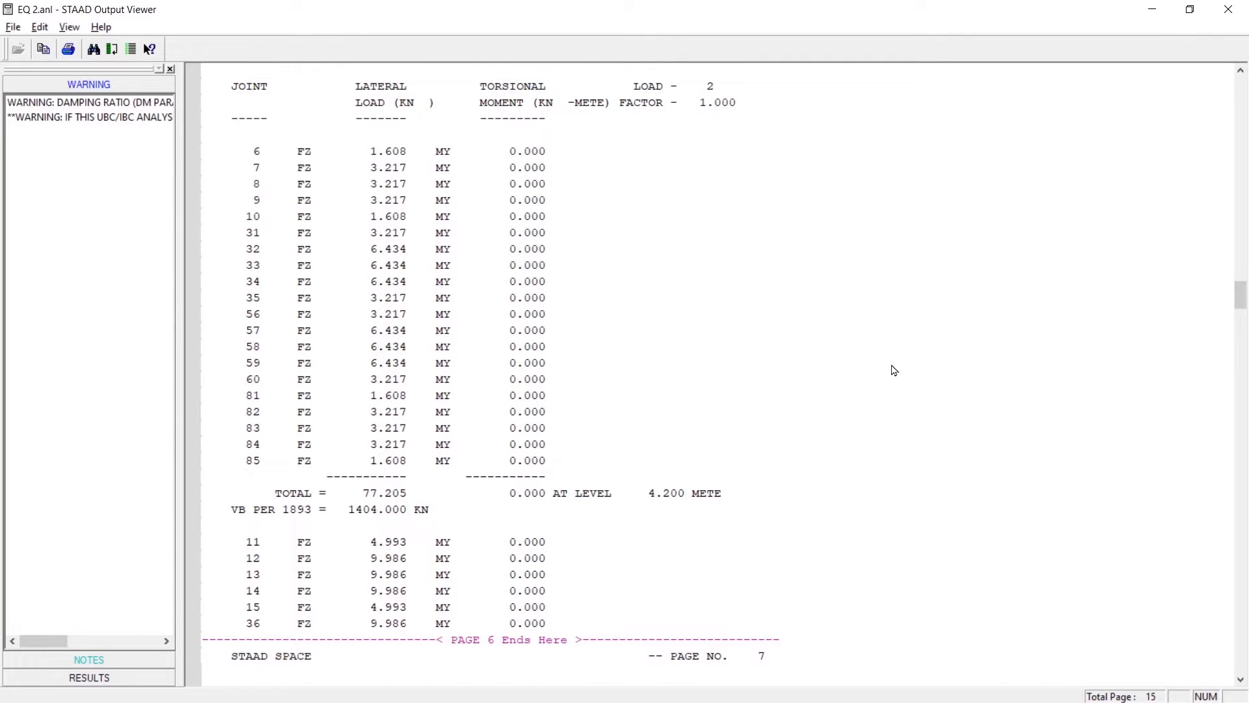
click(1229, 9)
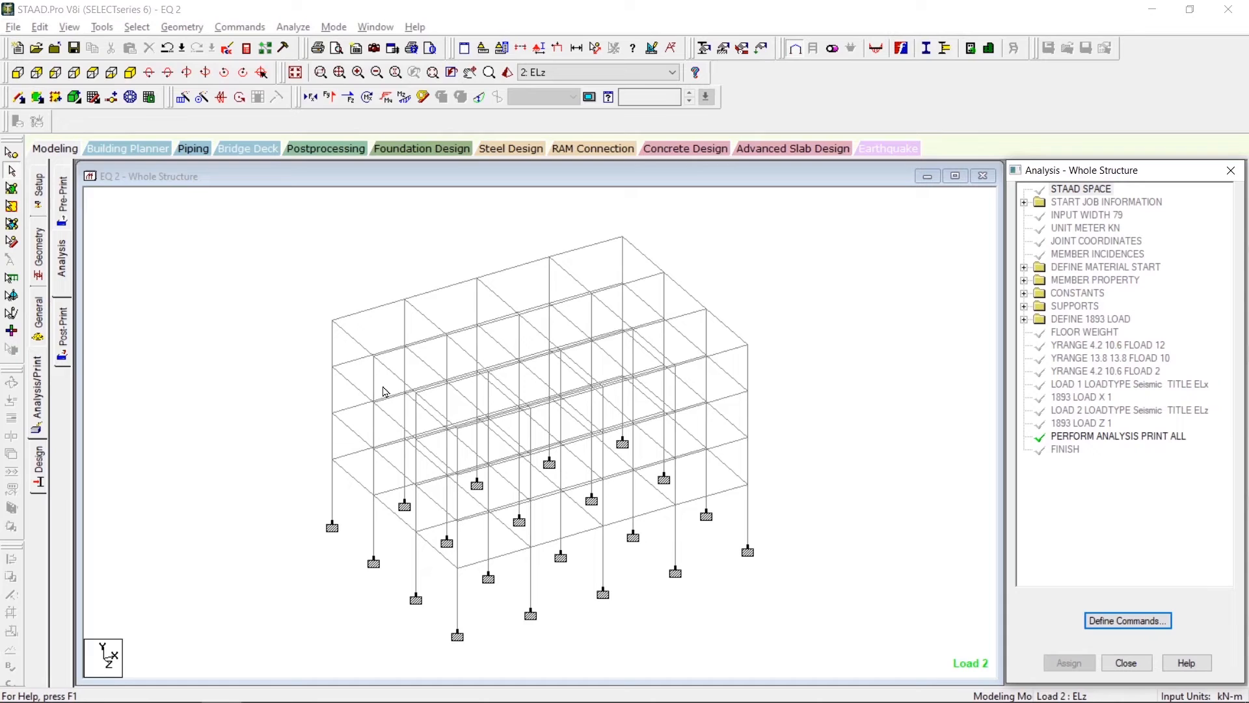
- Display the 1893 LOAD X 1 seismic load of load case ELx on the front view of the frame
click(17, 72)
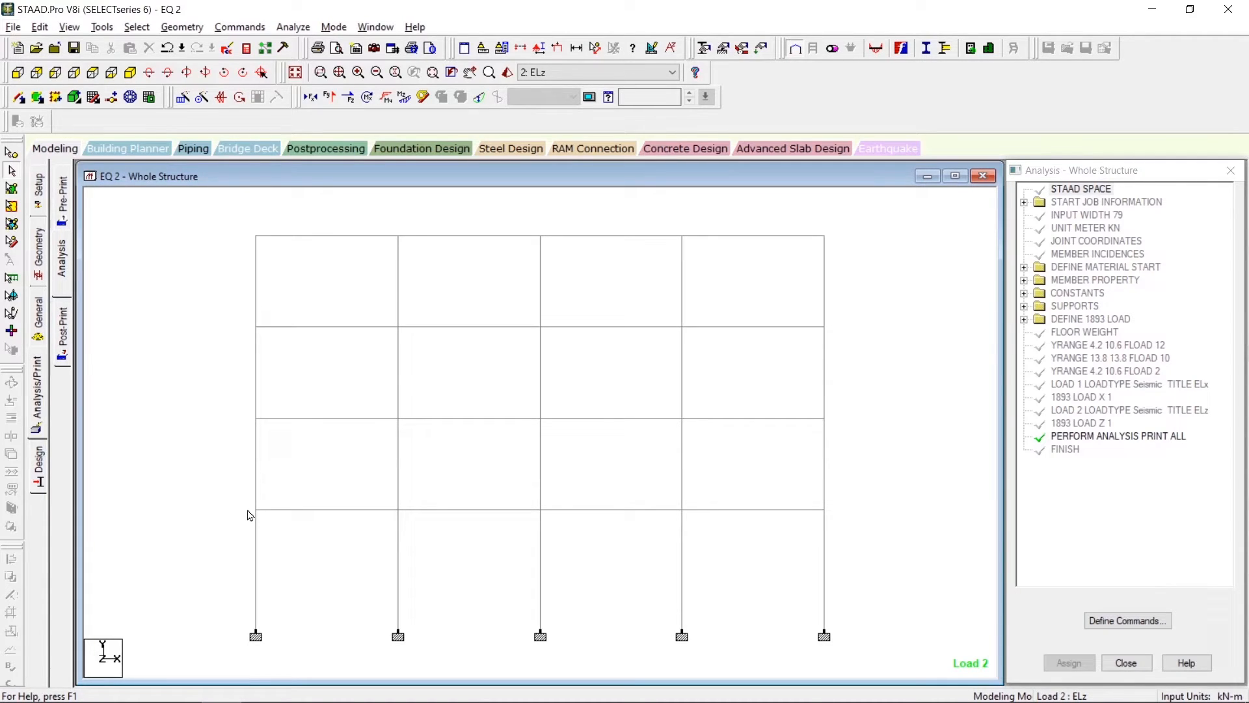
click(38, 329)
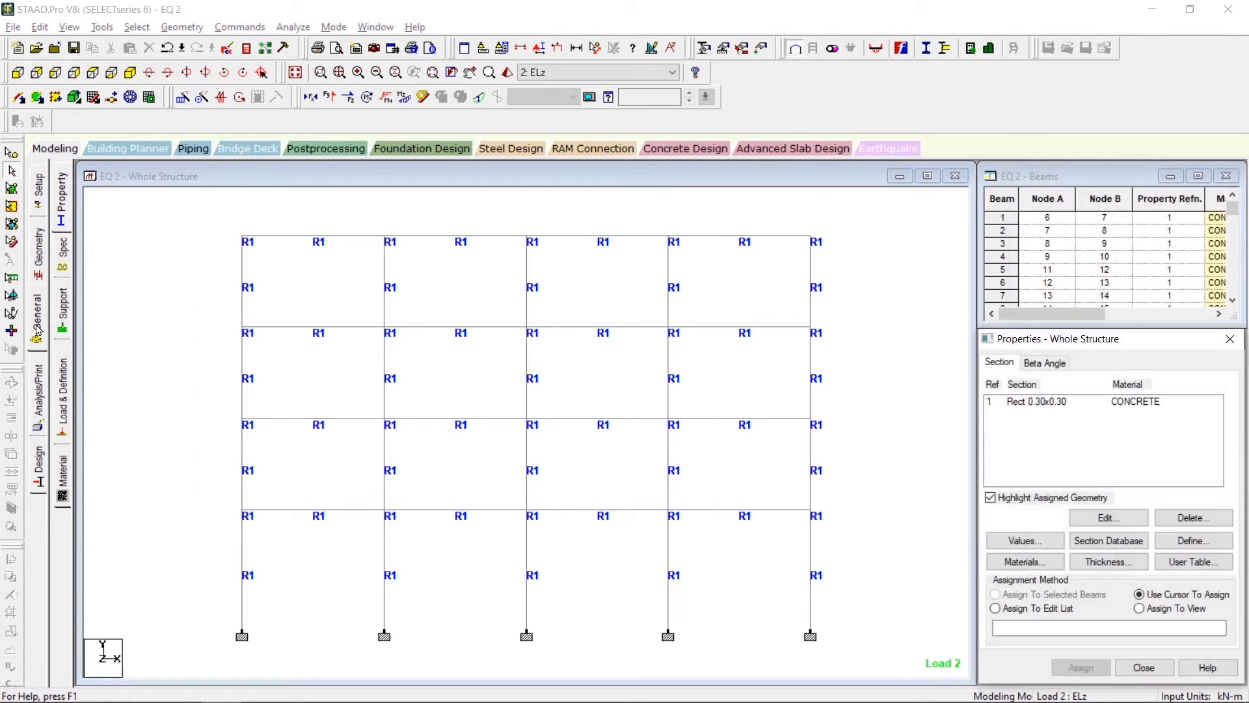
click(63, 390)
click(989, 203)
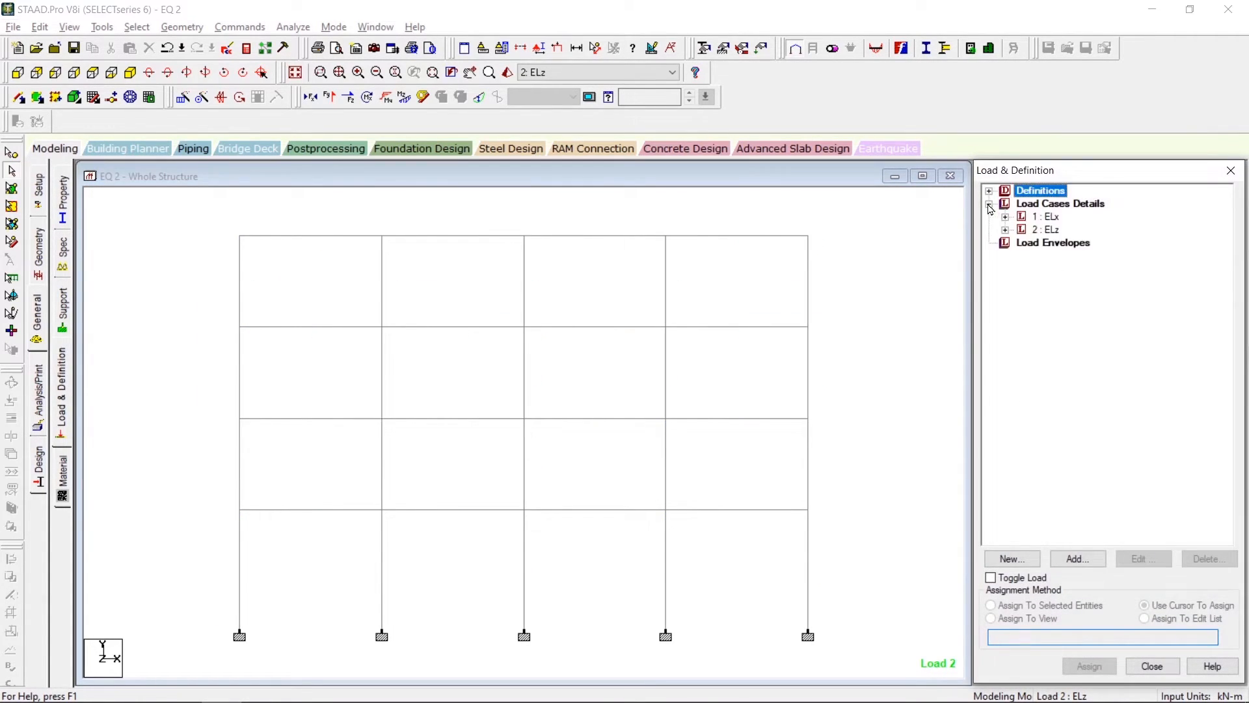
click(1005, 216)
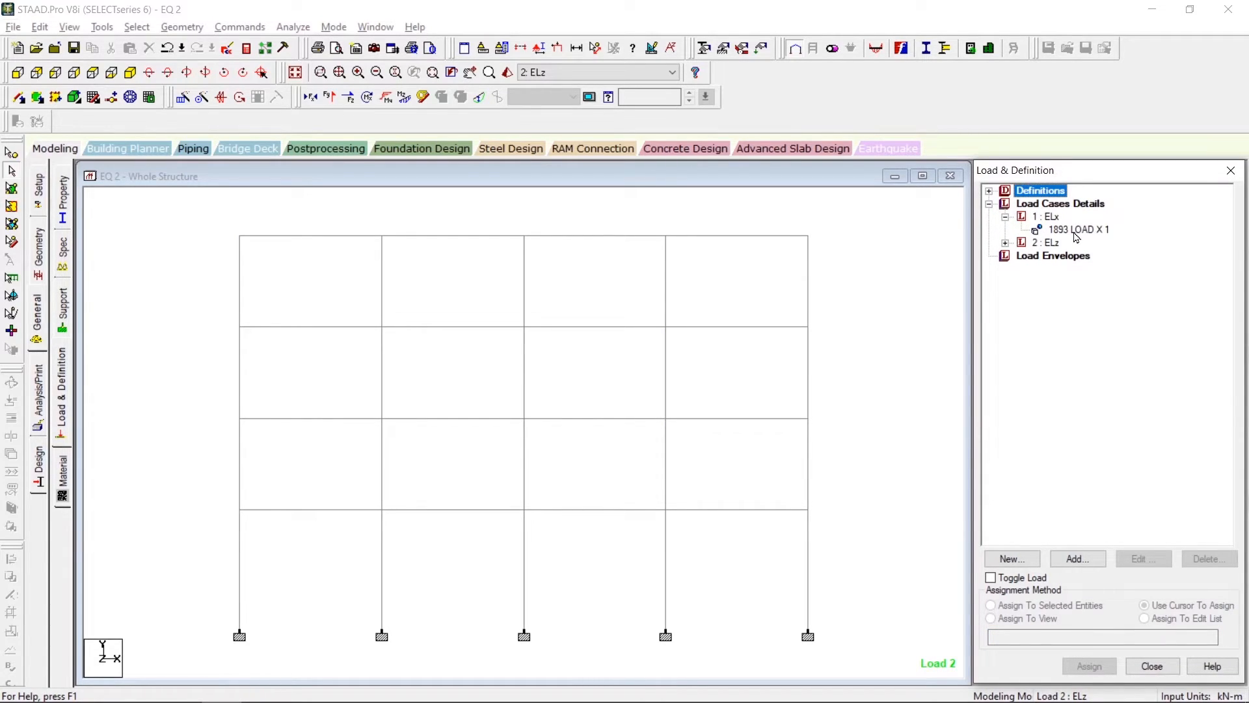
click(1074, 231)
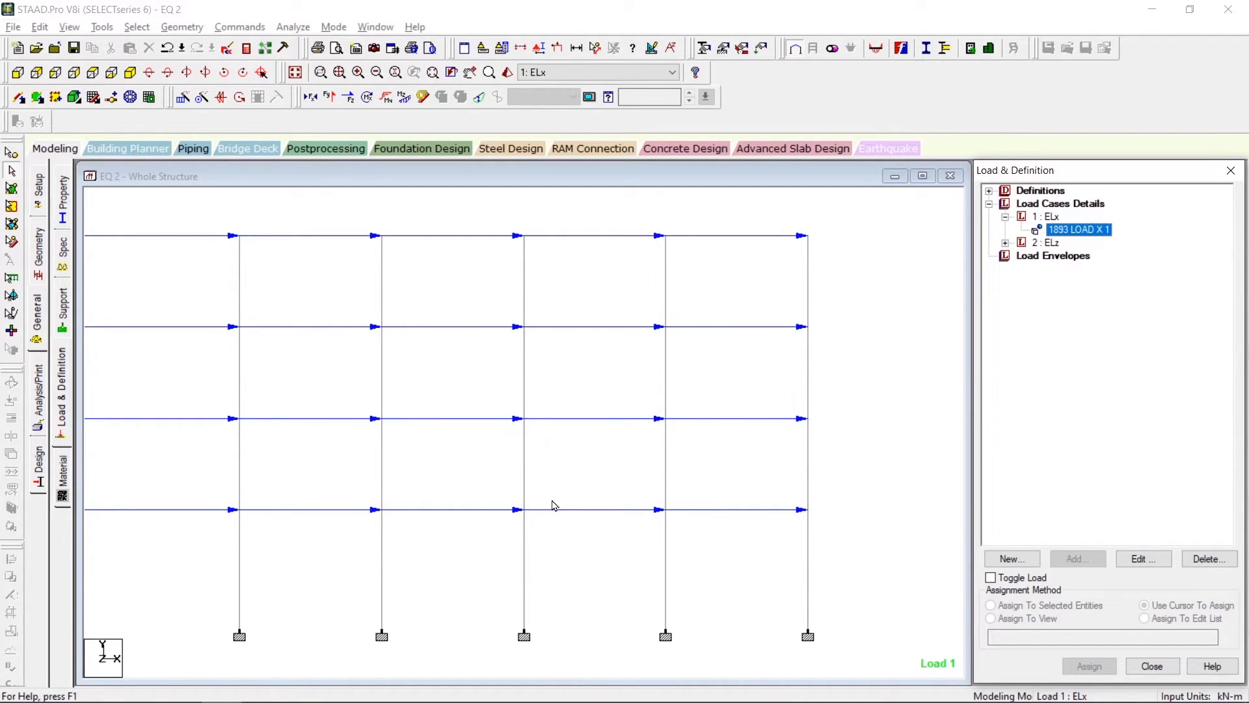
- Open the diagram scale settings and enable immediate application of scale changes
scroll(550, 505, down, 1)
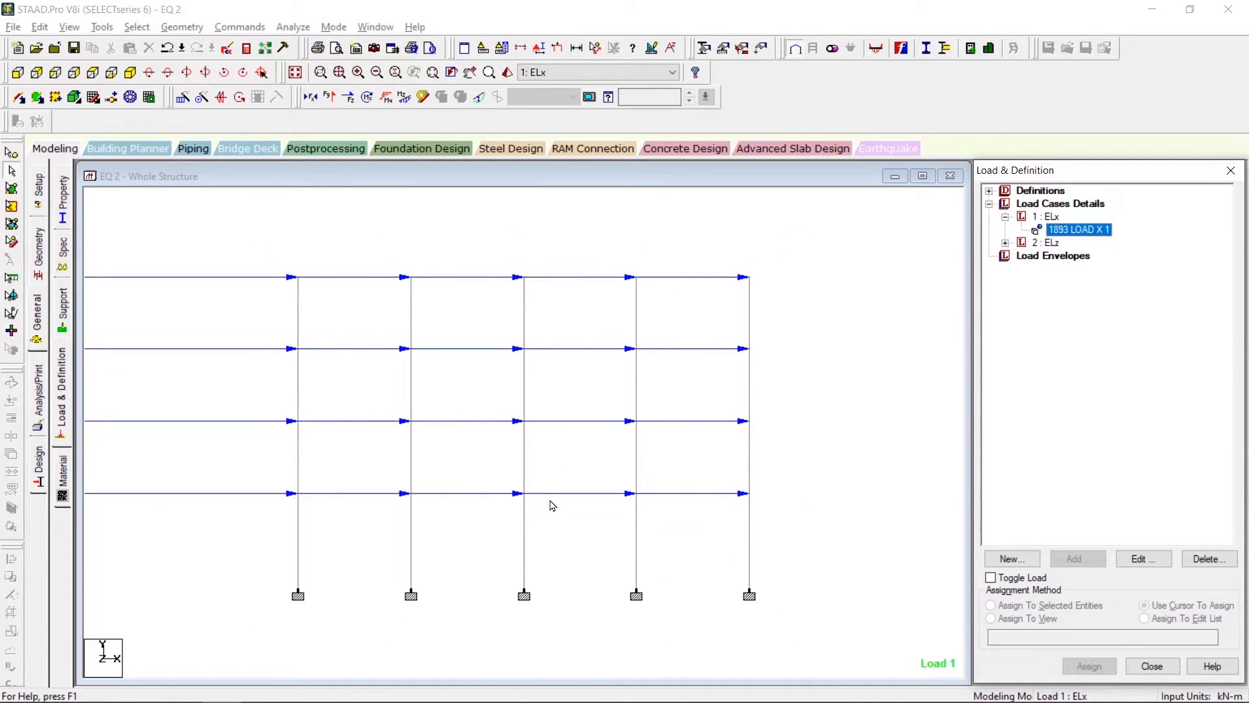
scroll(550, 505, down, 18)
scroll(551, 505, up, 10)
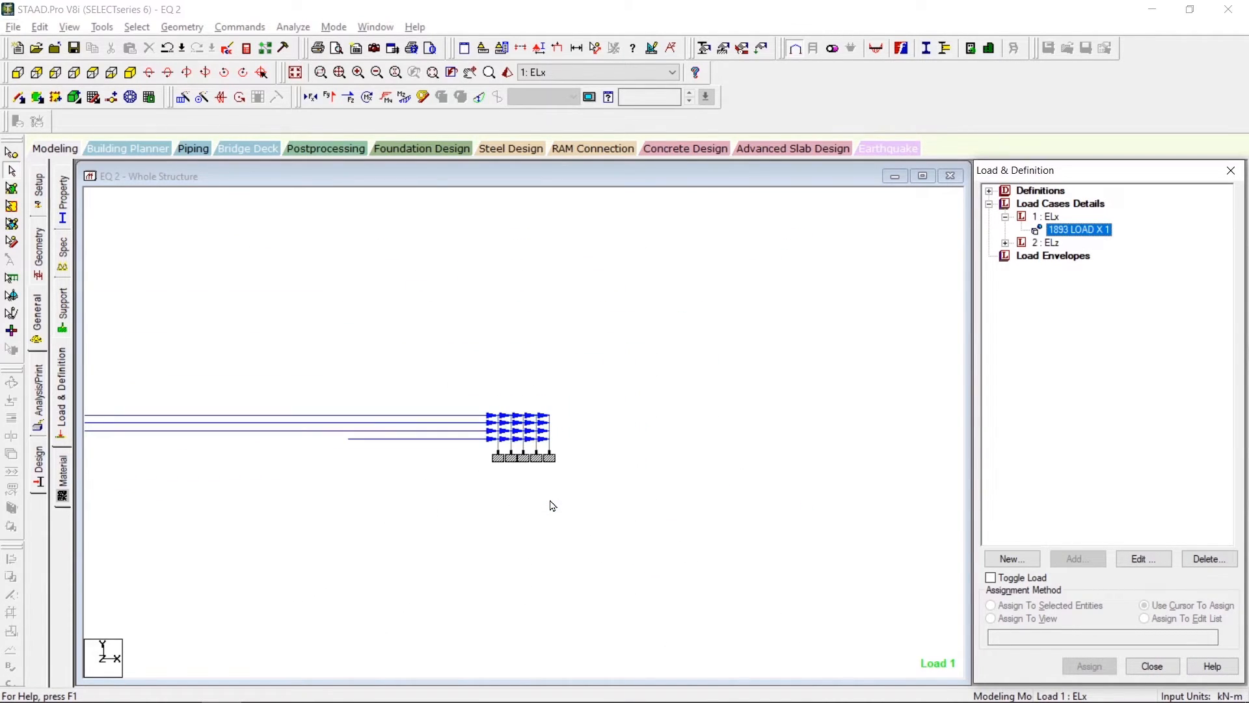
scroll(555, 504, up, 8)
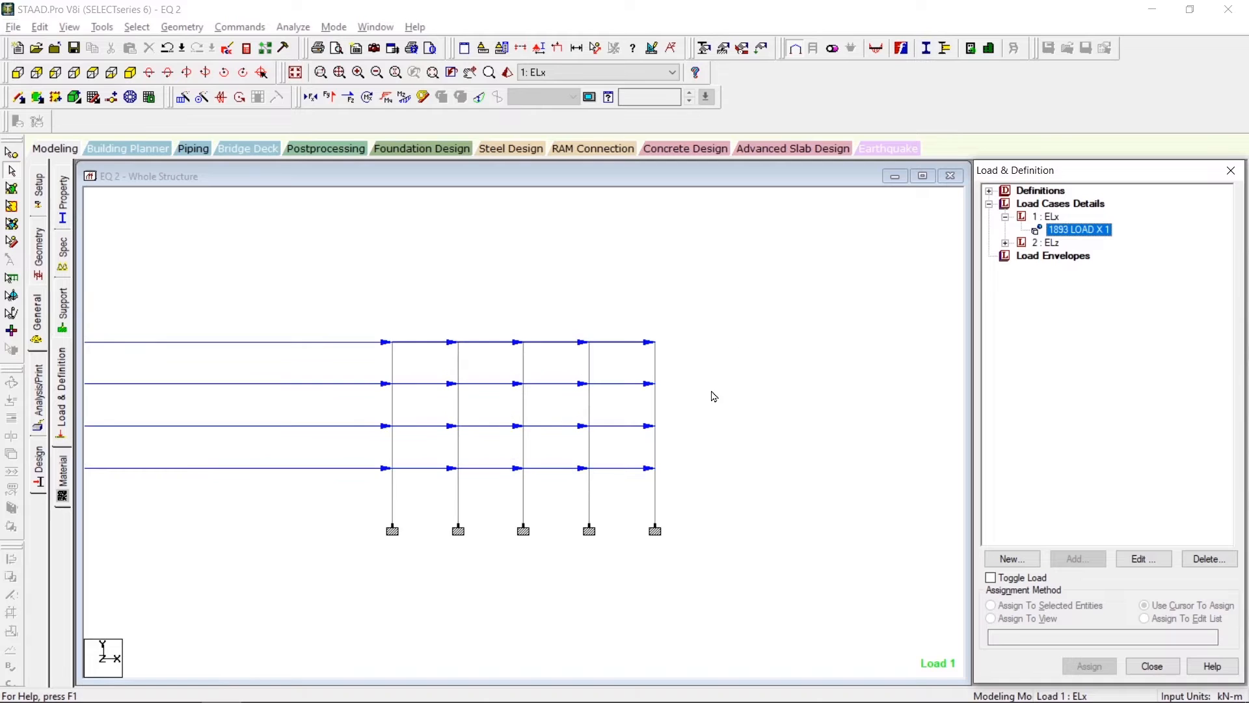
right_click(737, 355)
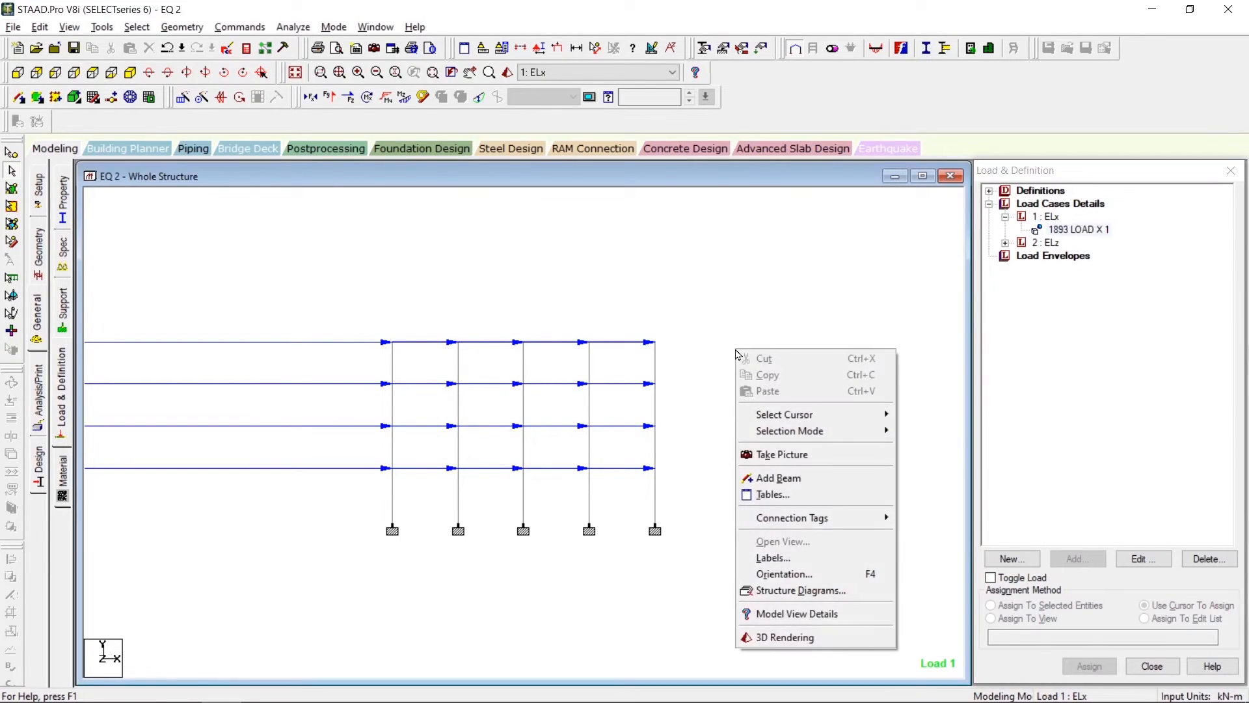
click(806, 558)
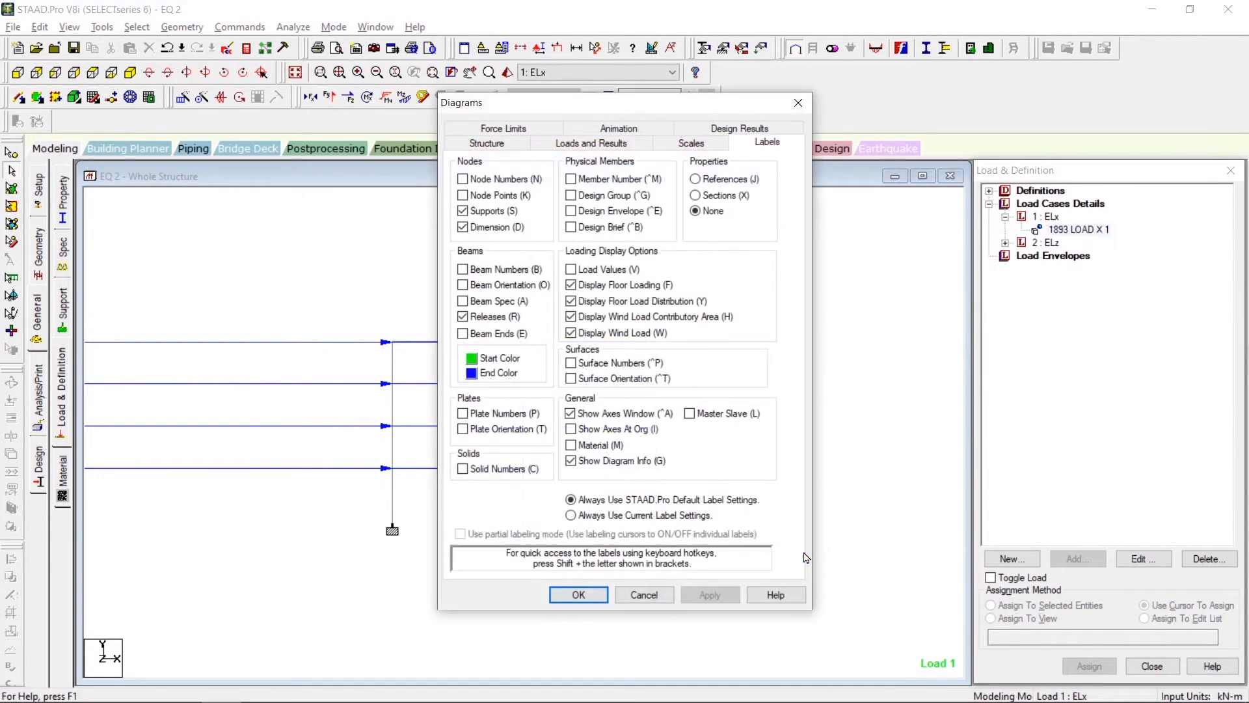
click(706, 144)
drag(650, 102, 892, 115)
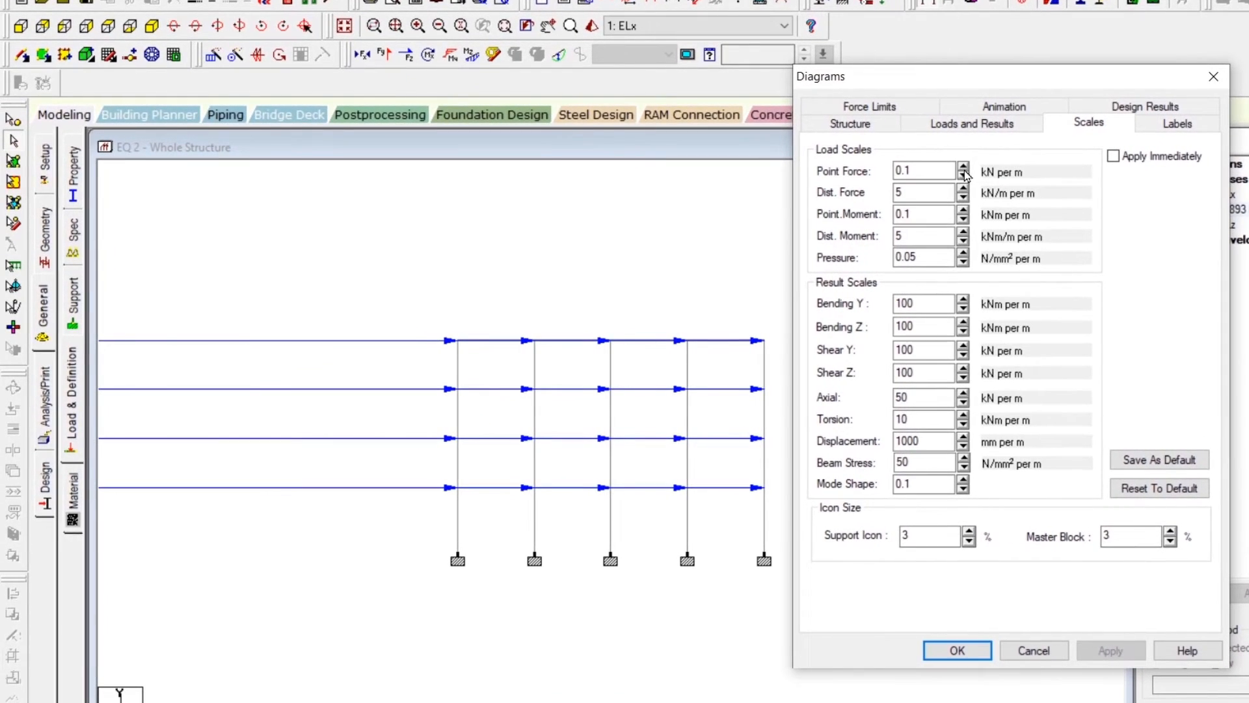
click(1151, 159)
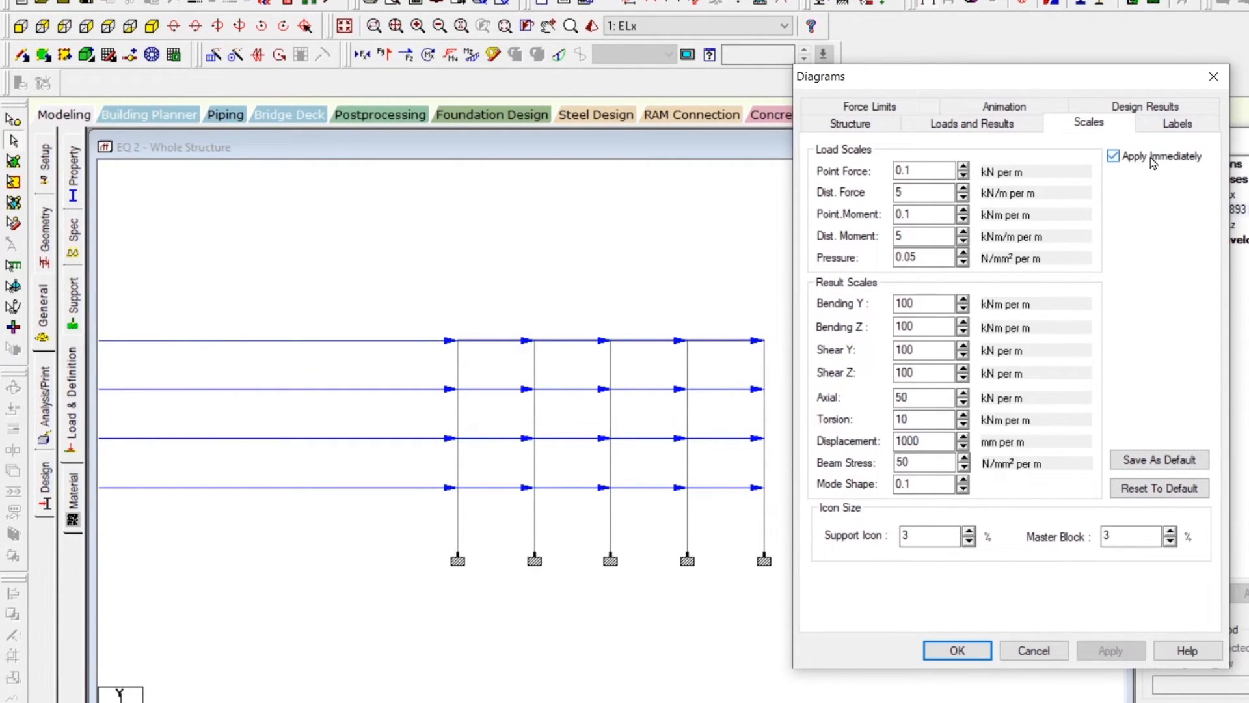
- Raise the point force load scale until the seismic load arrows are short enough to compare between levels, and apply it
click(966, 167)
click(964, 167)
click(966, 166)
click(965, 166)
click(966, 167)
click(965, 167)
click(966, 167)
click(965, 166)
click(965, 167)
click(965, 166)
click(965, 166)
click(967, 175)
click(967, 176)
click(964, 166)
click(964, 166)
click(1112, 650)
click(955, 649)
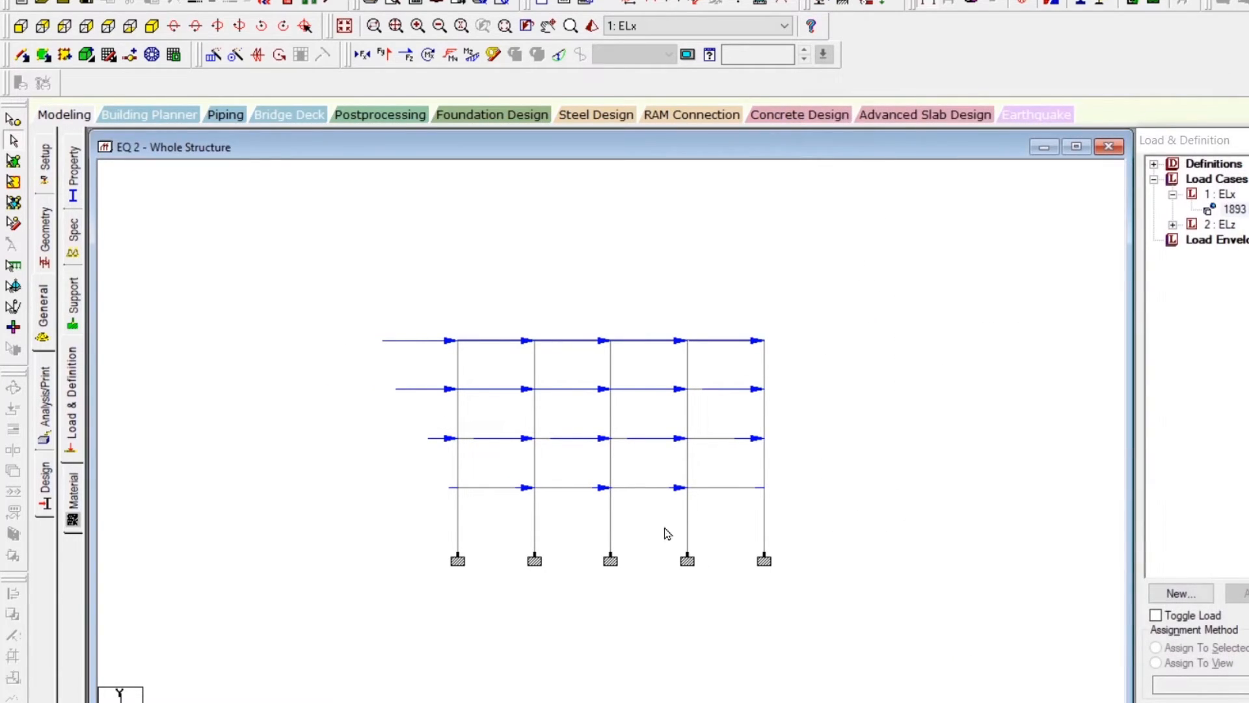
- Show only the ground-storey columns and the beams of the lowest level, in an isometric view
scroll(677, 542, up, 3)
click(151, 26)
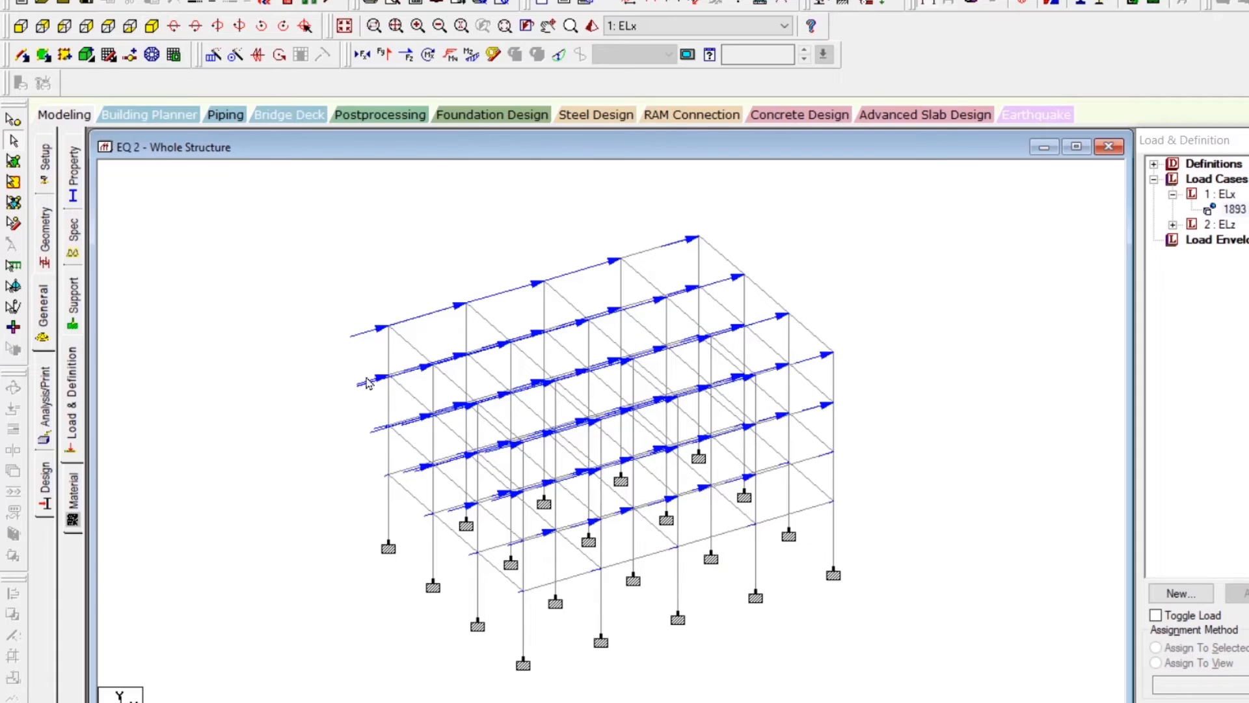
click(24, 27)
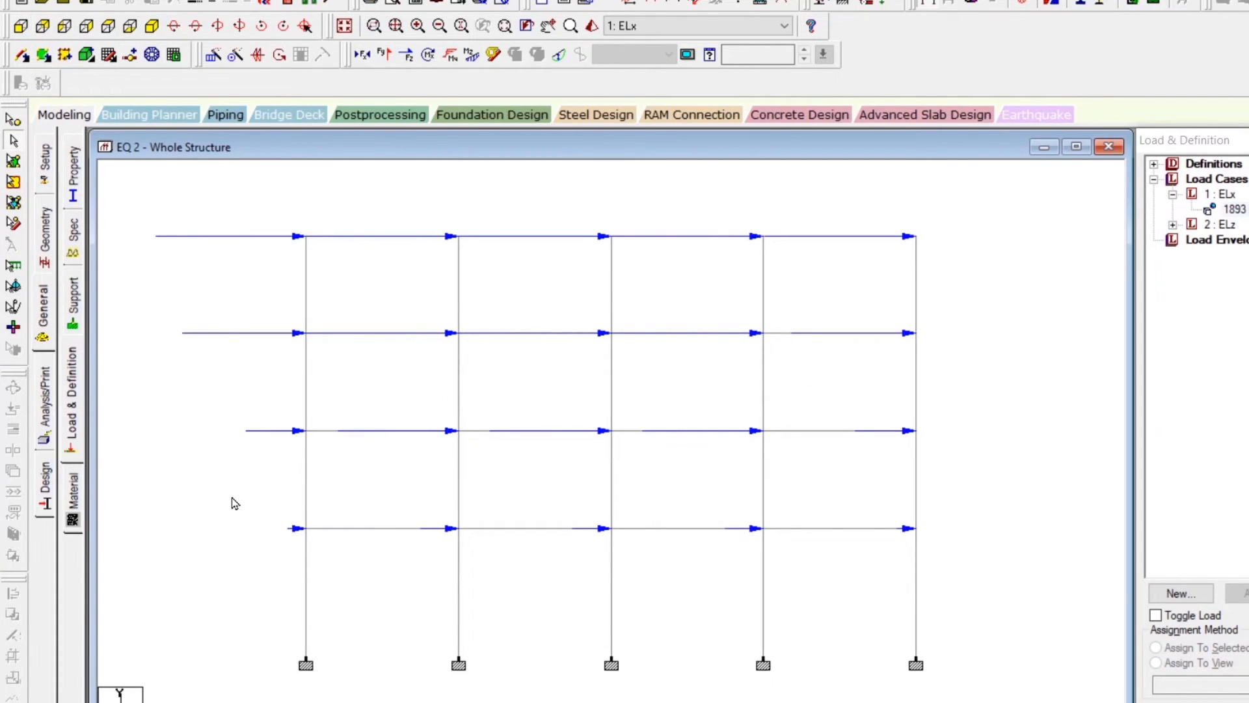
drag(244, 499, 944, 694)
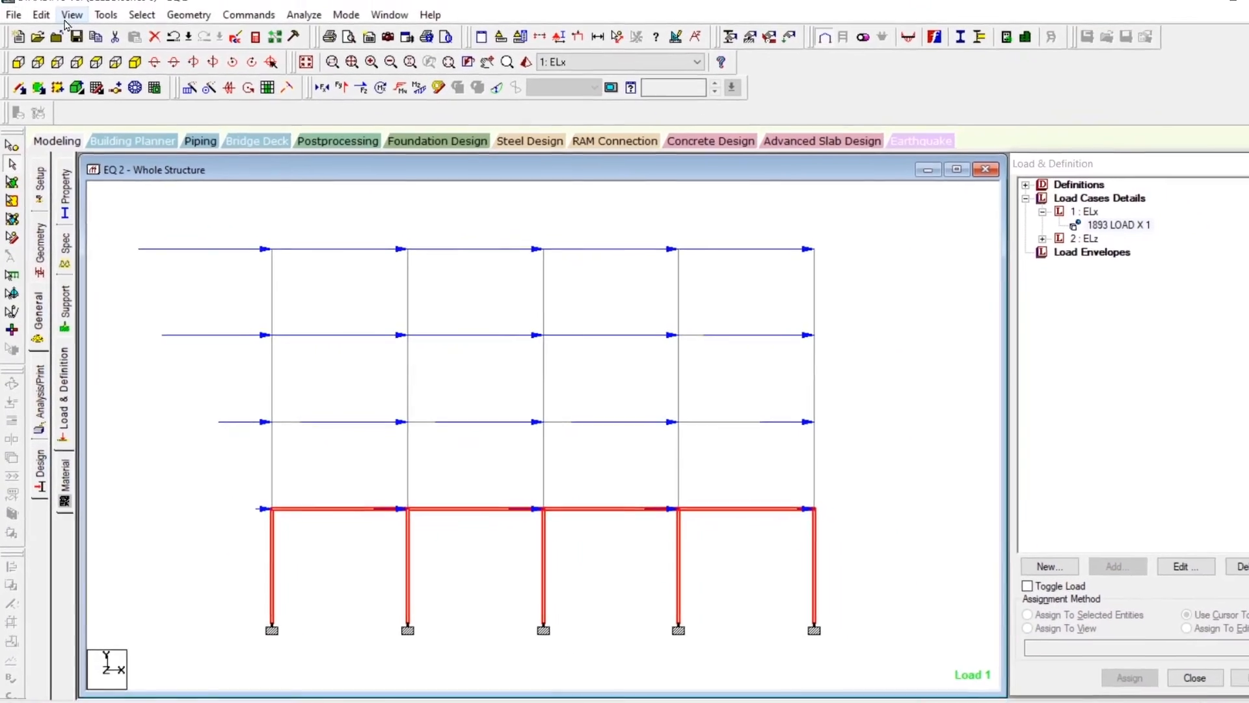
click(69, 27)
click(133, 79)
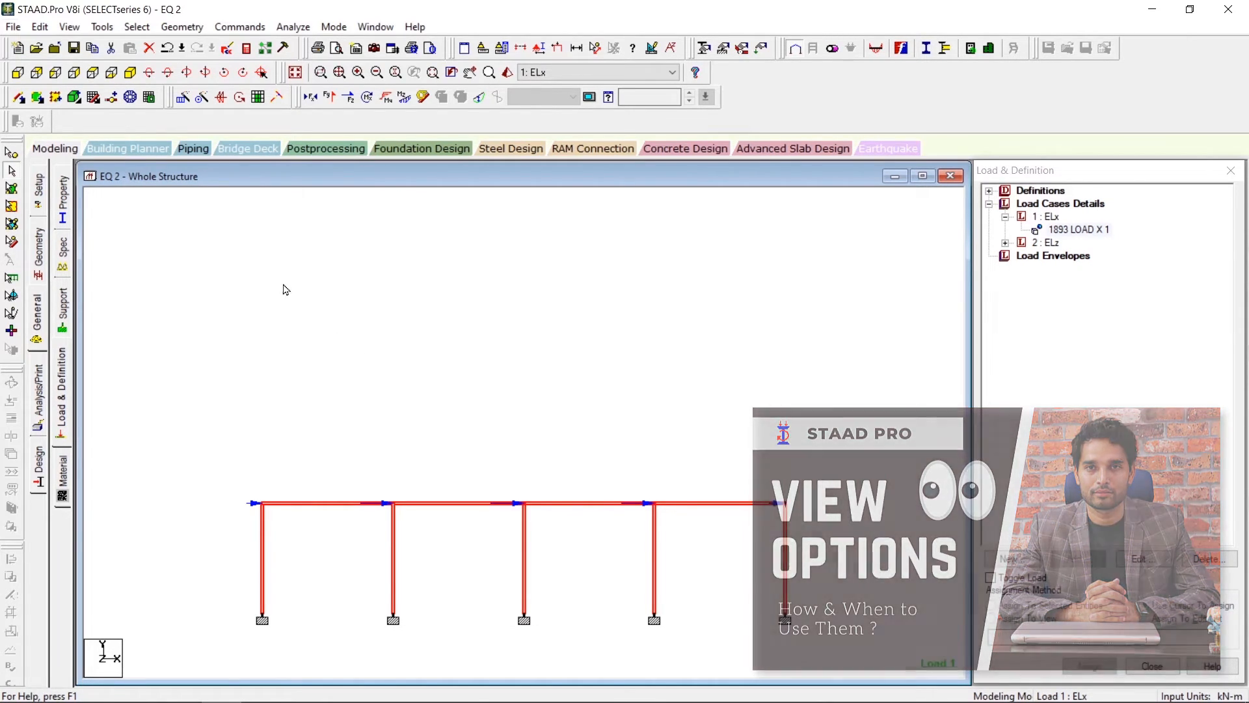
click(131, 76)
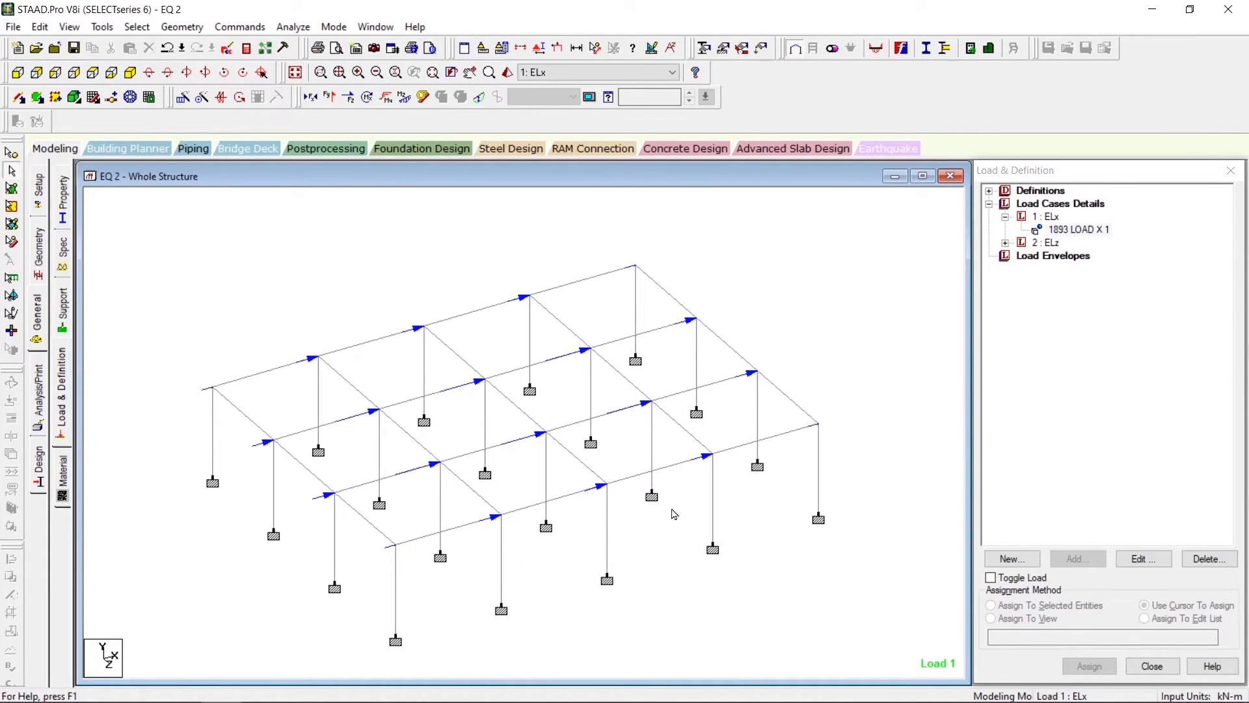
- Turn on the Load Values labels for the displayed seismic loads
right_click(852, 273)
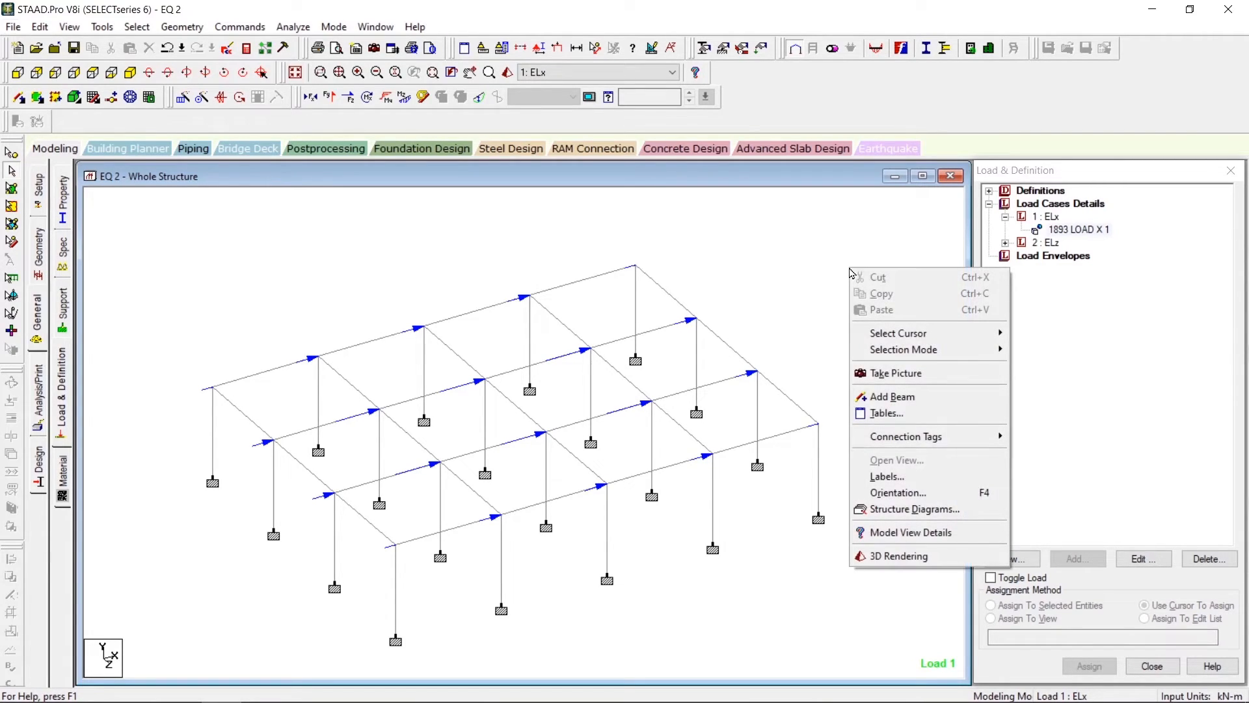
click(887, 476)
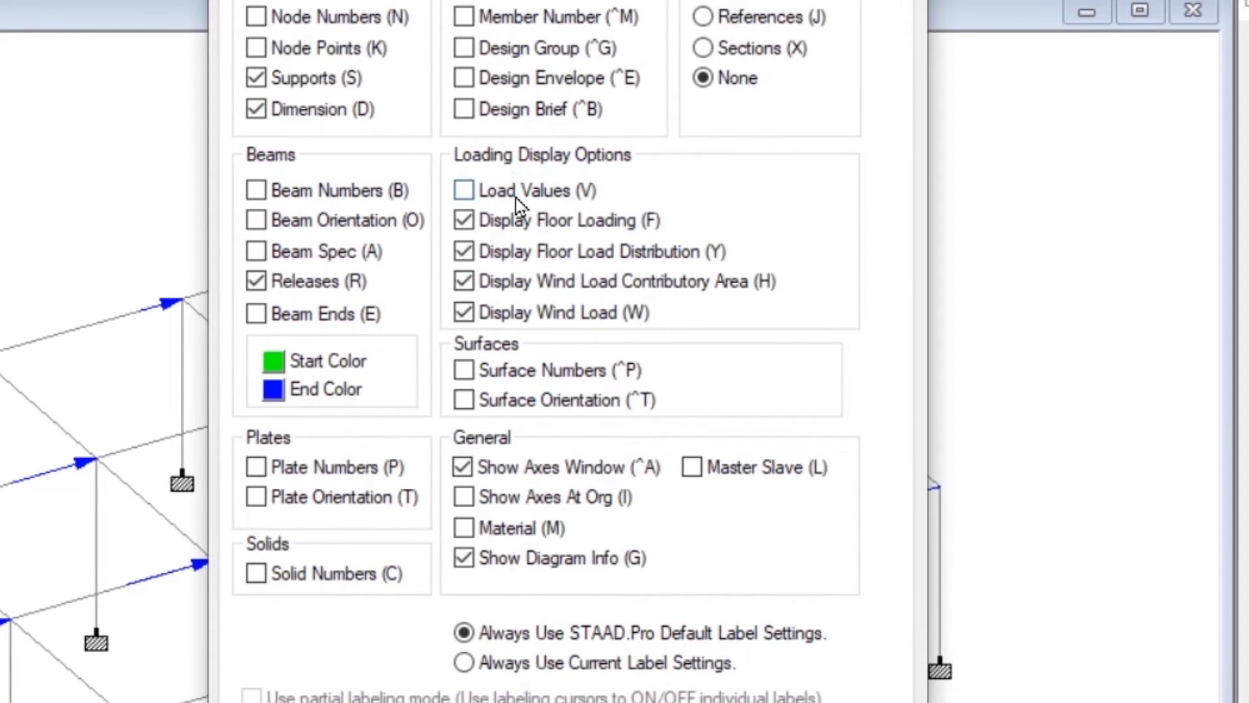
click(546, 190)
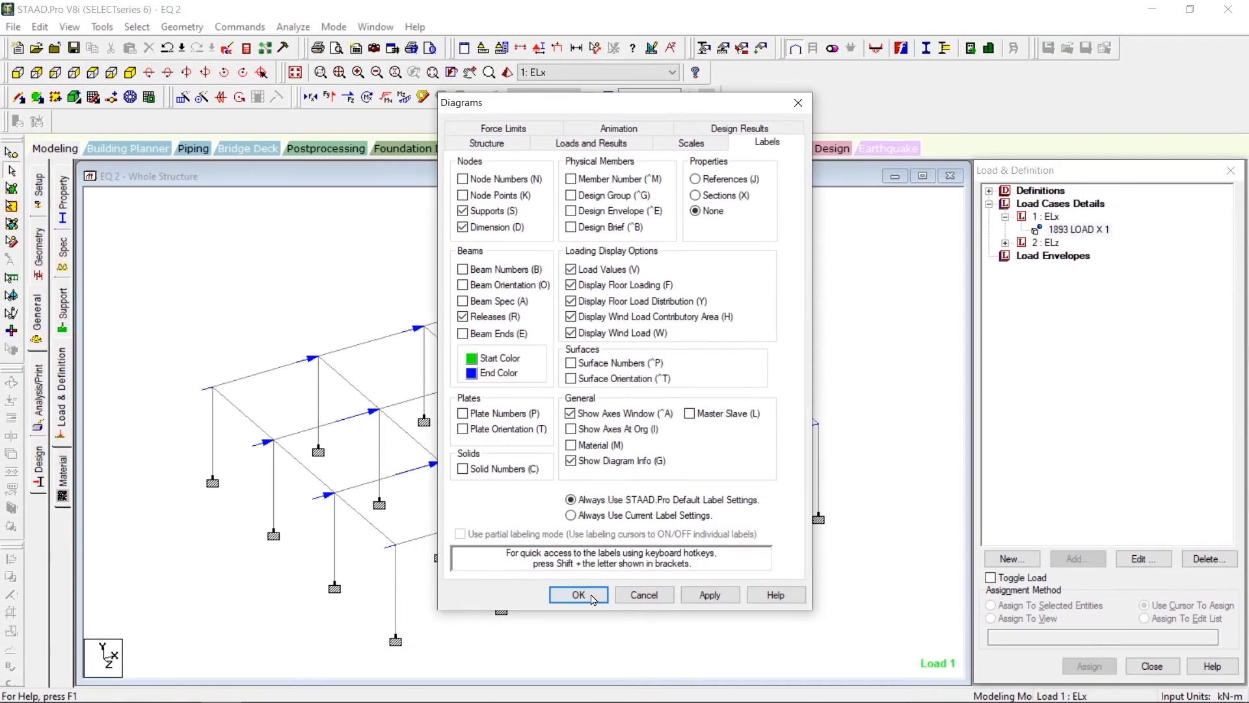
click(579, 595)
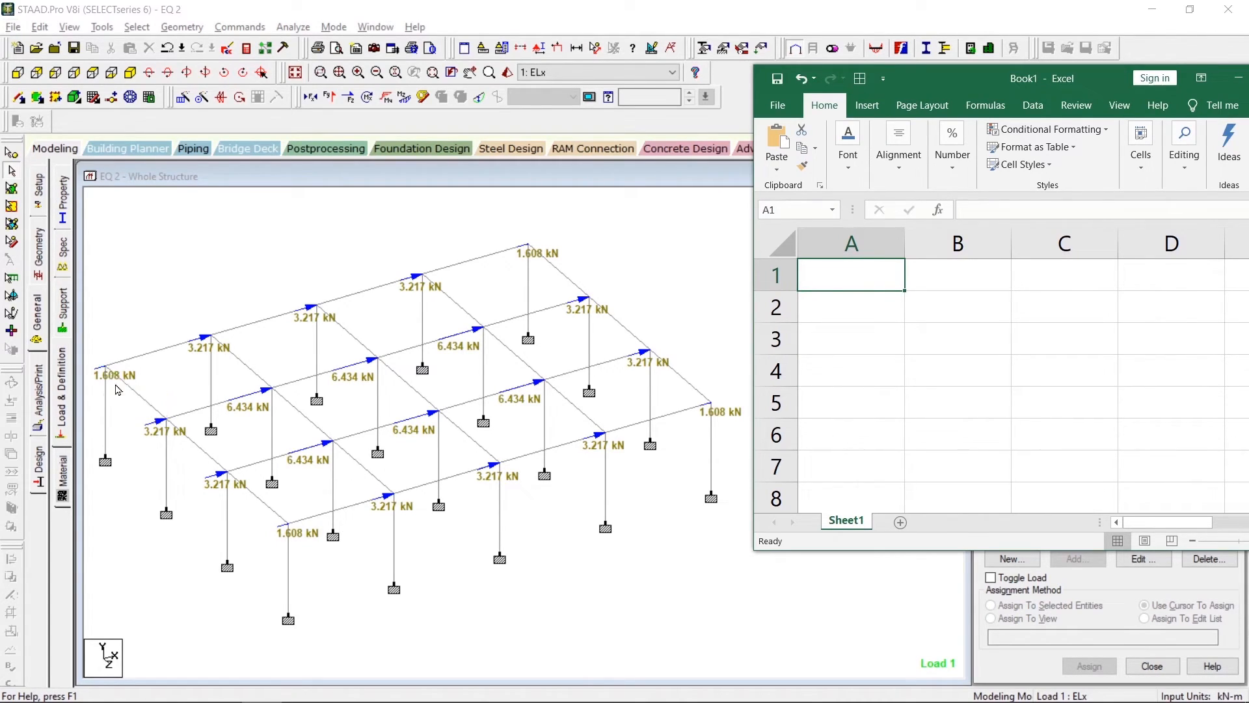
- List the nodal forces 1.608, 3.217 and 6.434 in cells A1:A3, with their node counts 4, 10 and 6 in B1:B3
text(1.608)
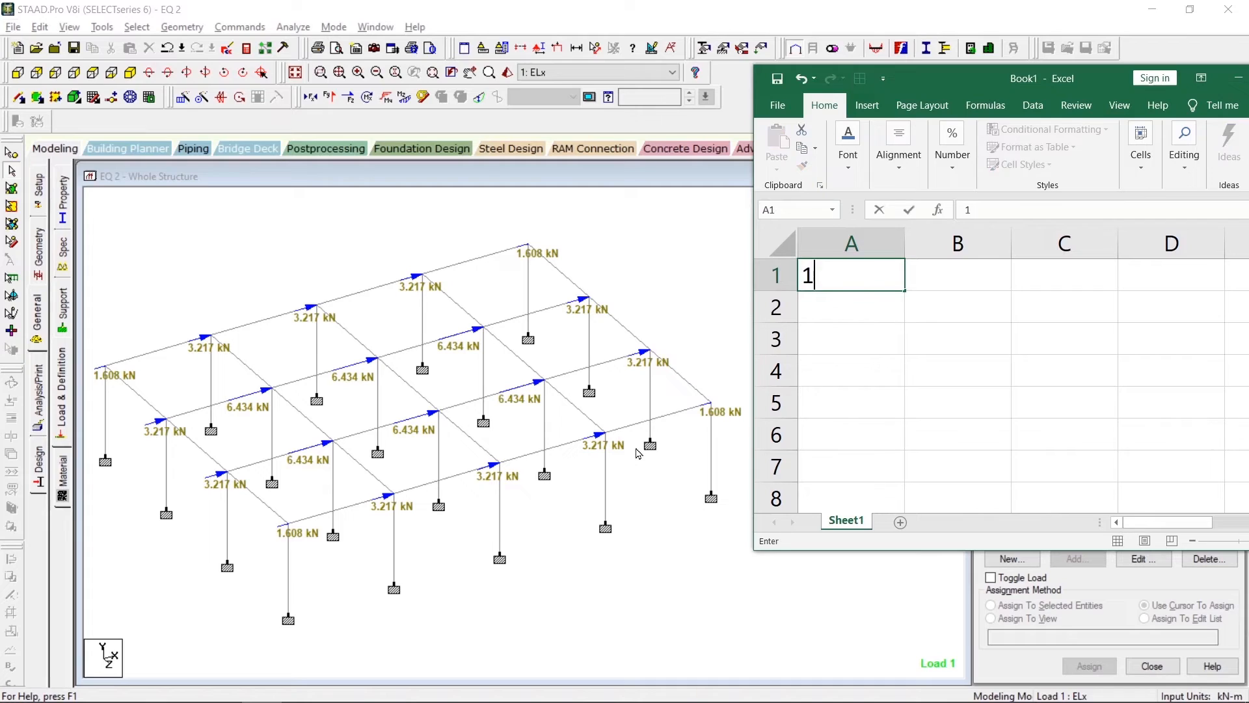
key(Tab)
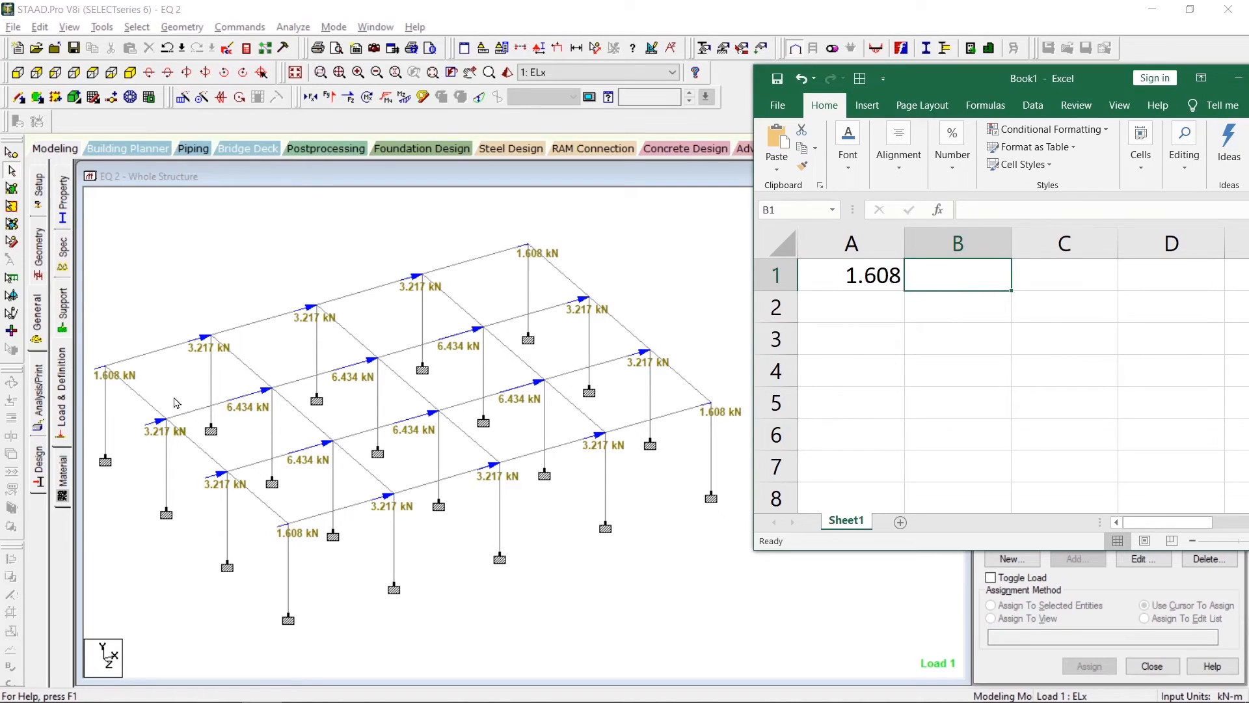
text(4)
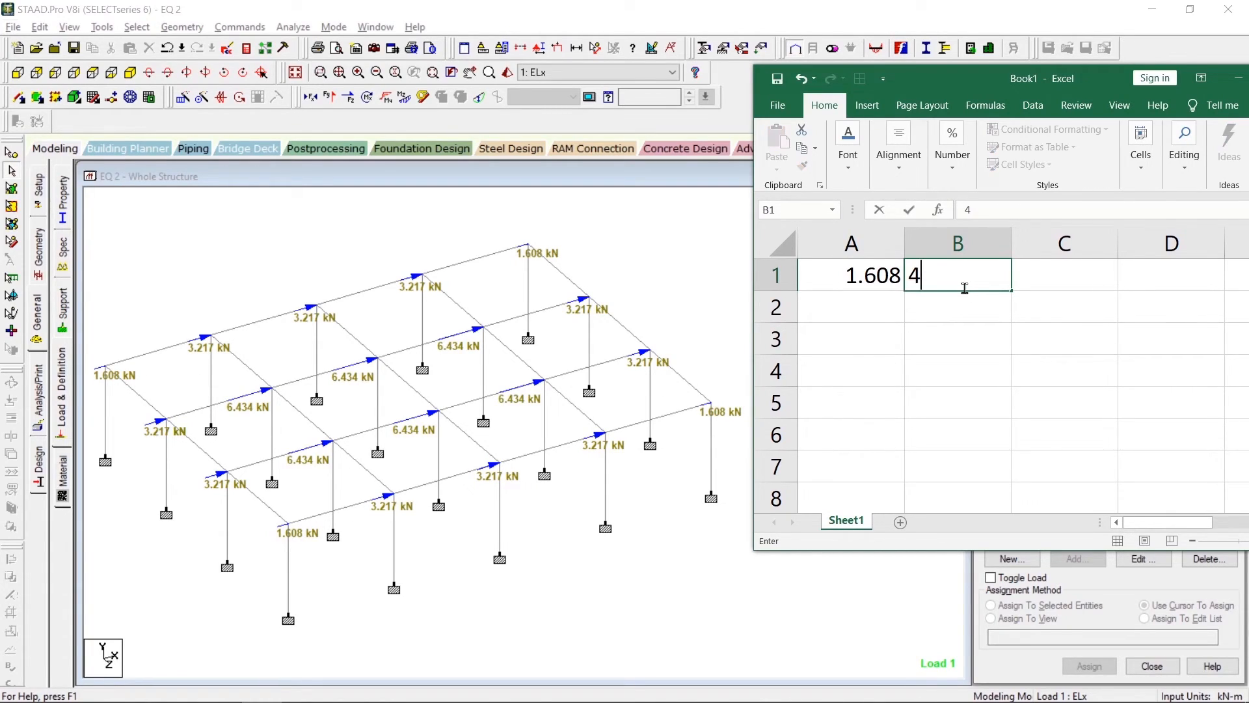
key(Return)
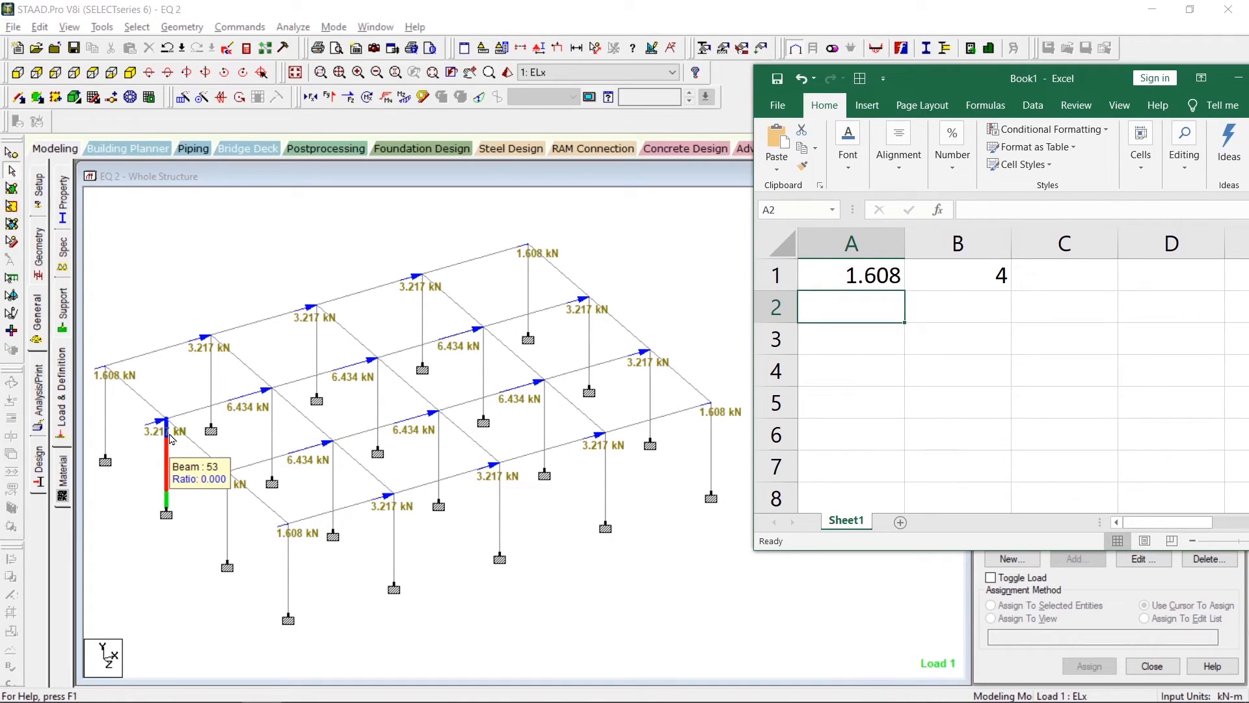
text(3.217)
key(Tab)
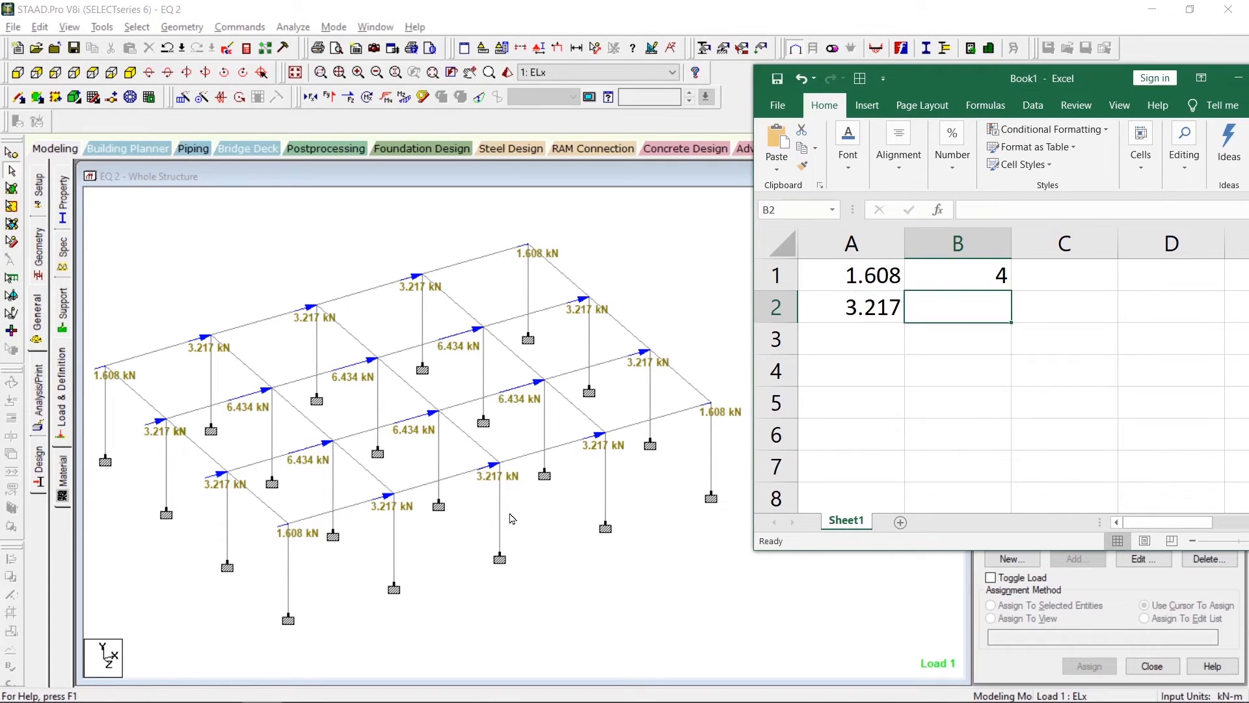
text(10)
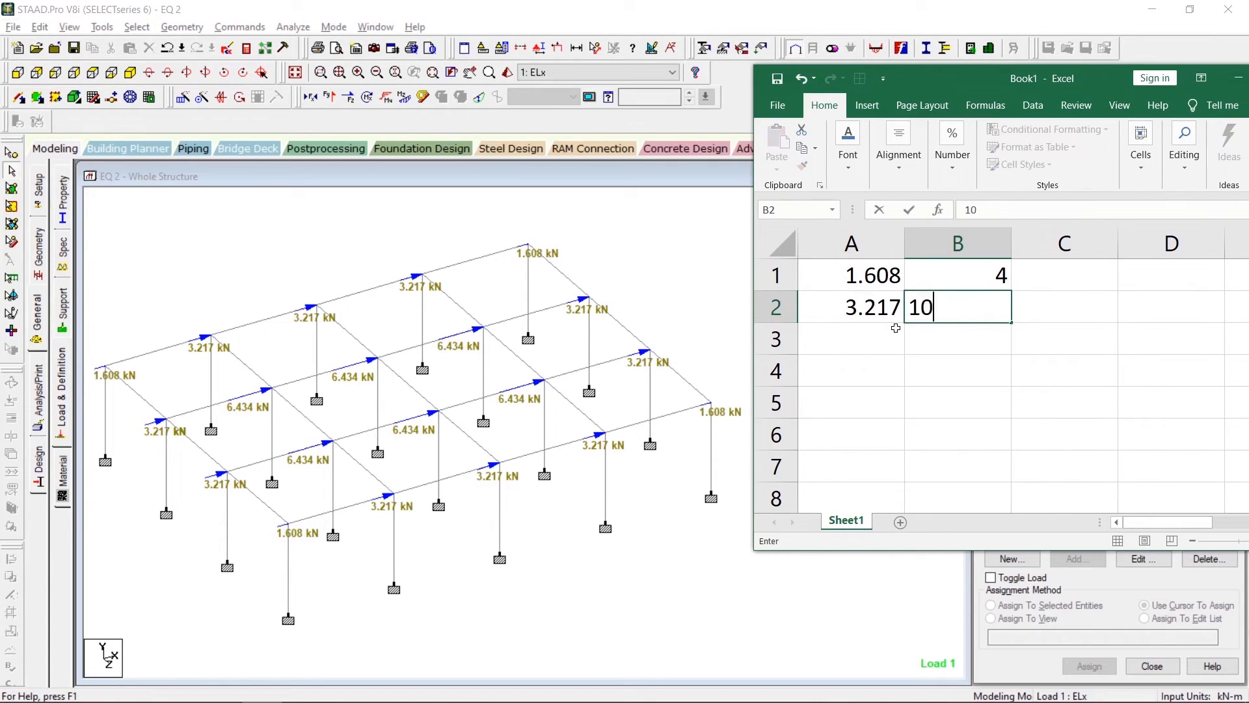
key(Tab)
click(874, 346)
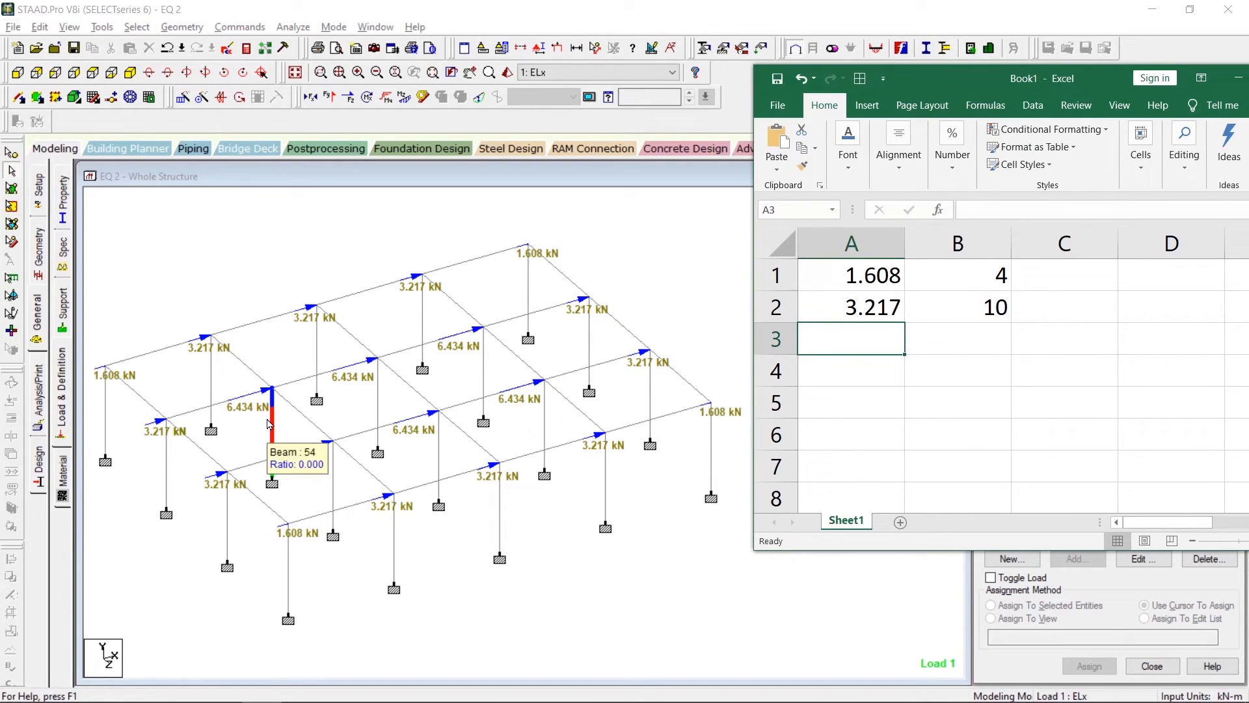
text(6.434)
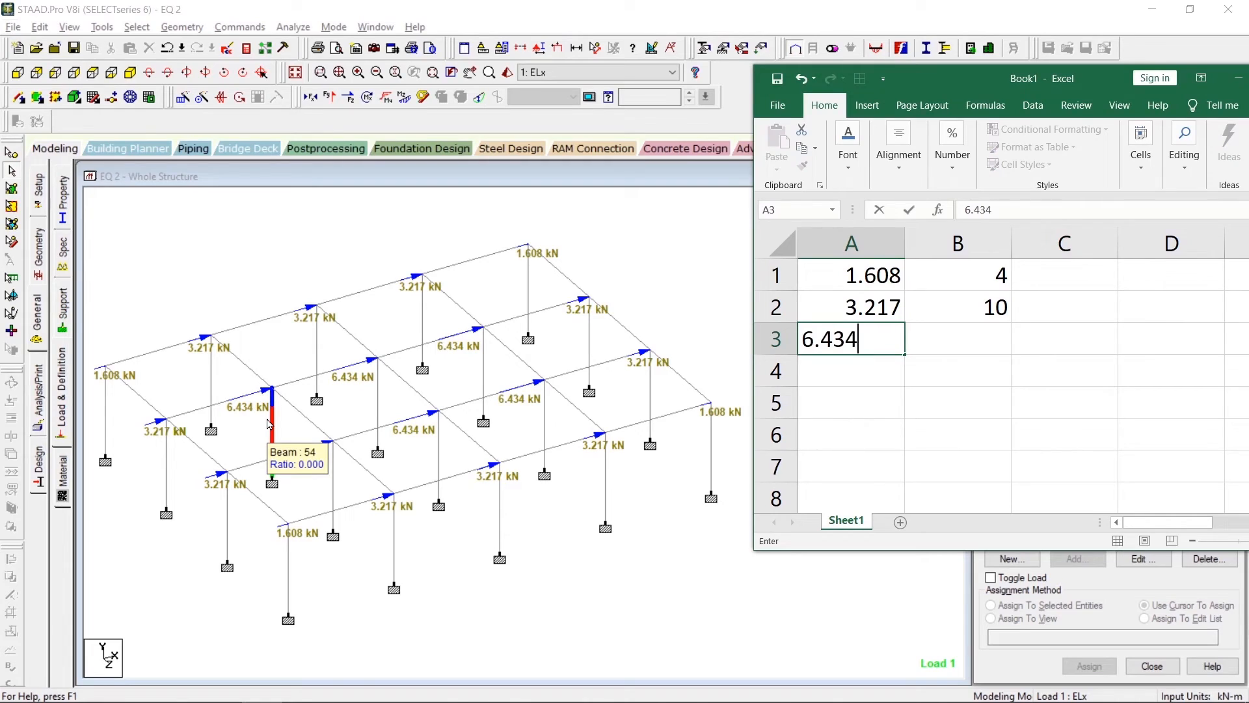
key(Tab)
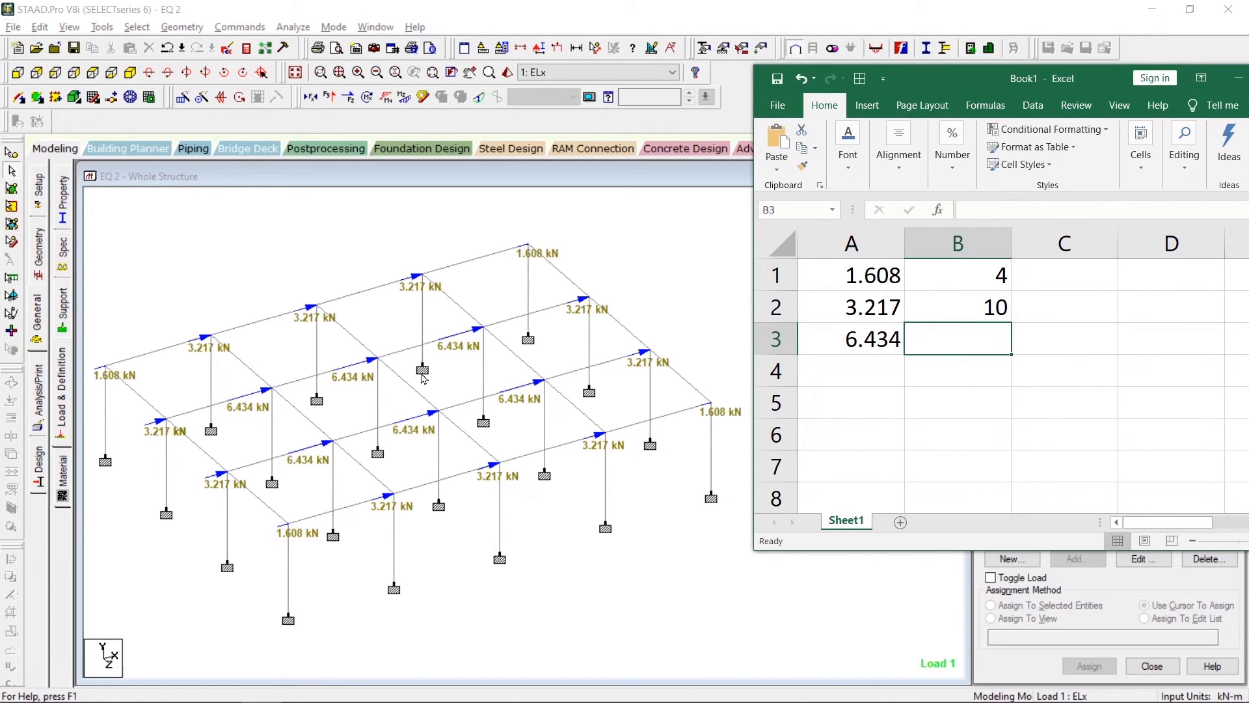
text(6)
- Calculate the first force times its node count in cell C1 with the formula =A1*B1
click(1093, 276)
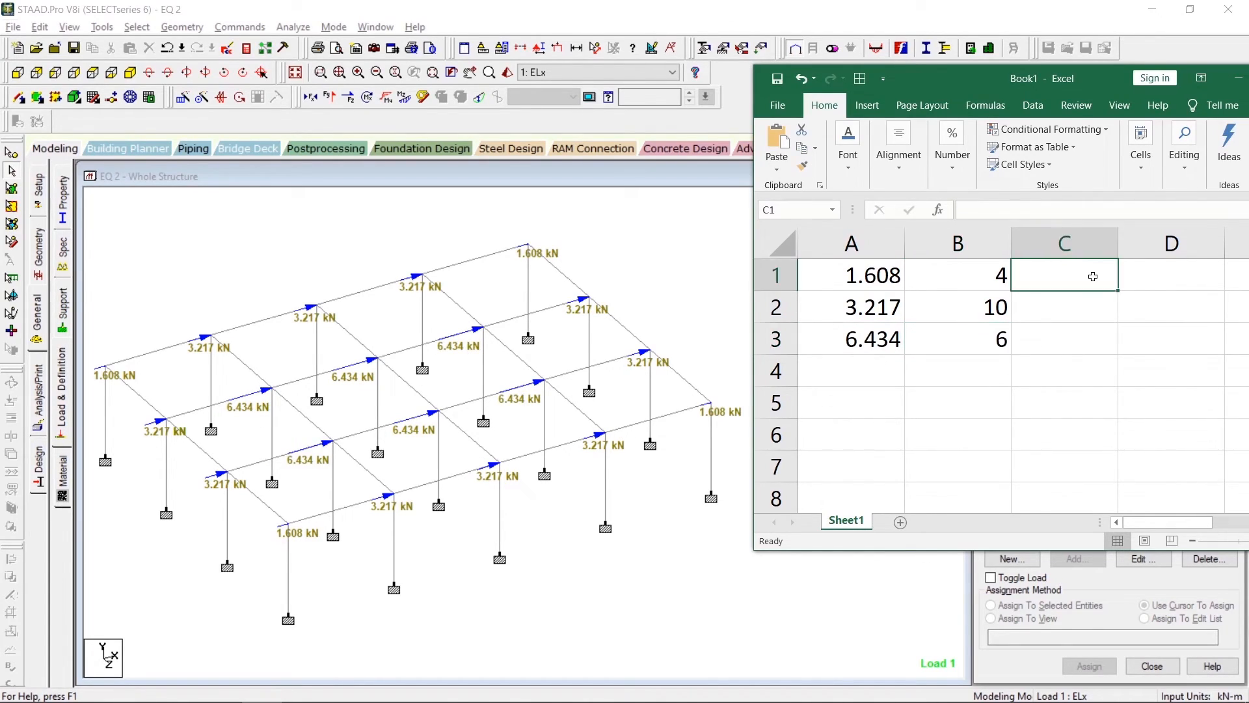
text(=)
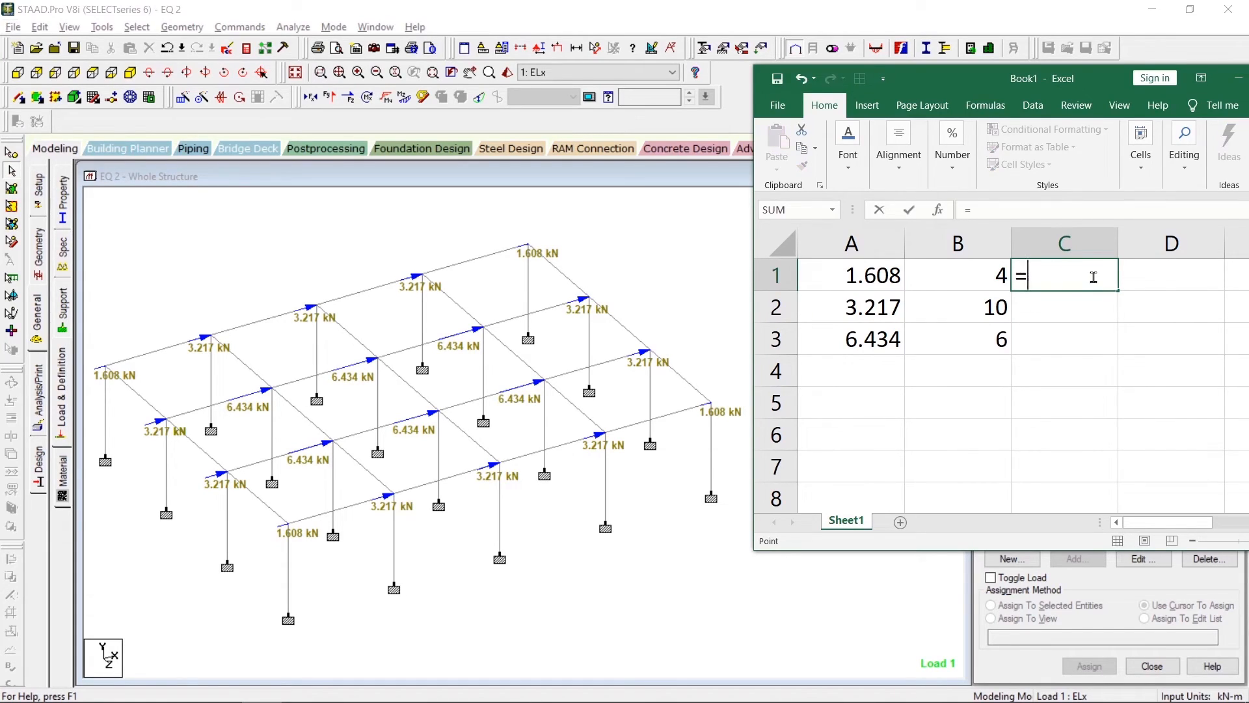
key(Left)
key(Left)
text(*)
key(Left)
key(Return)
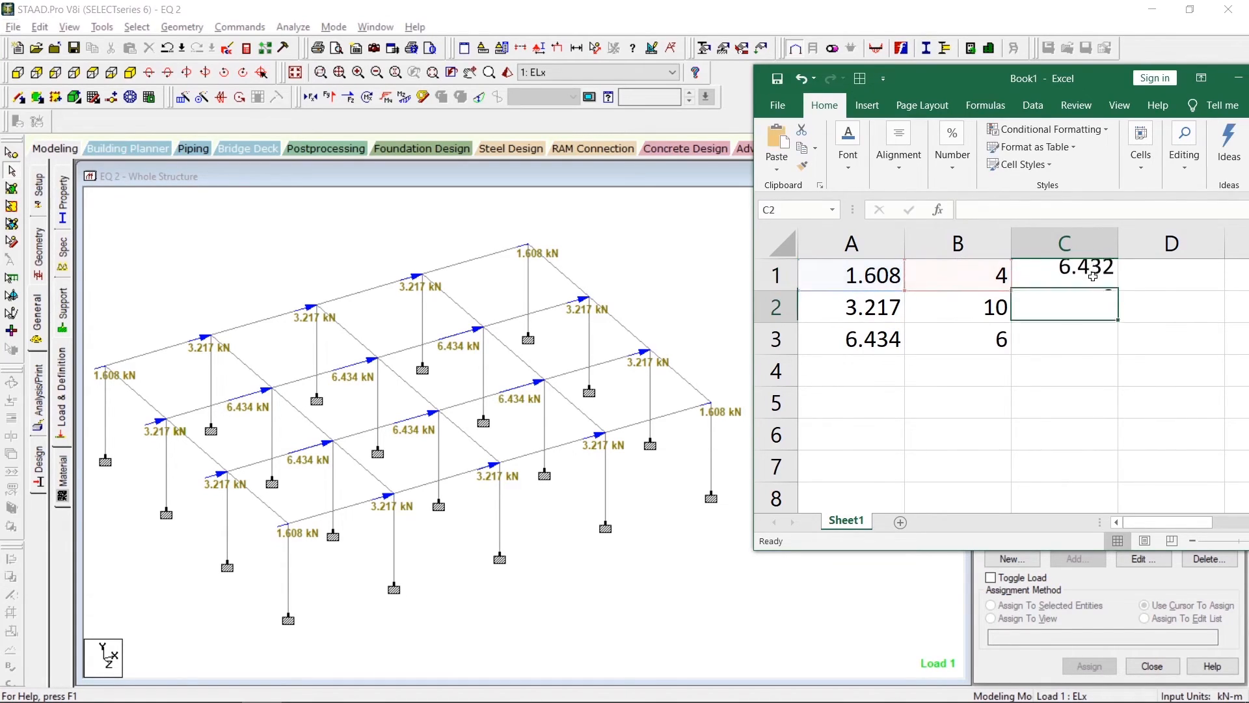
- Fill the product formula from C1 down to C3 and total the column in C4 with =SUM(C1:C3)
click(1093, 276)
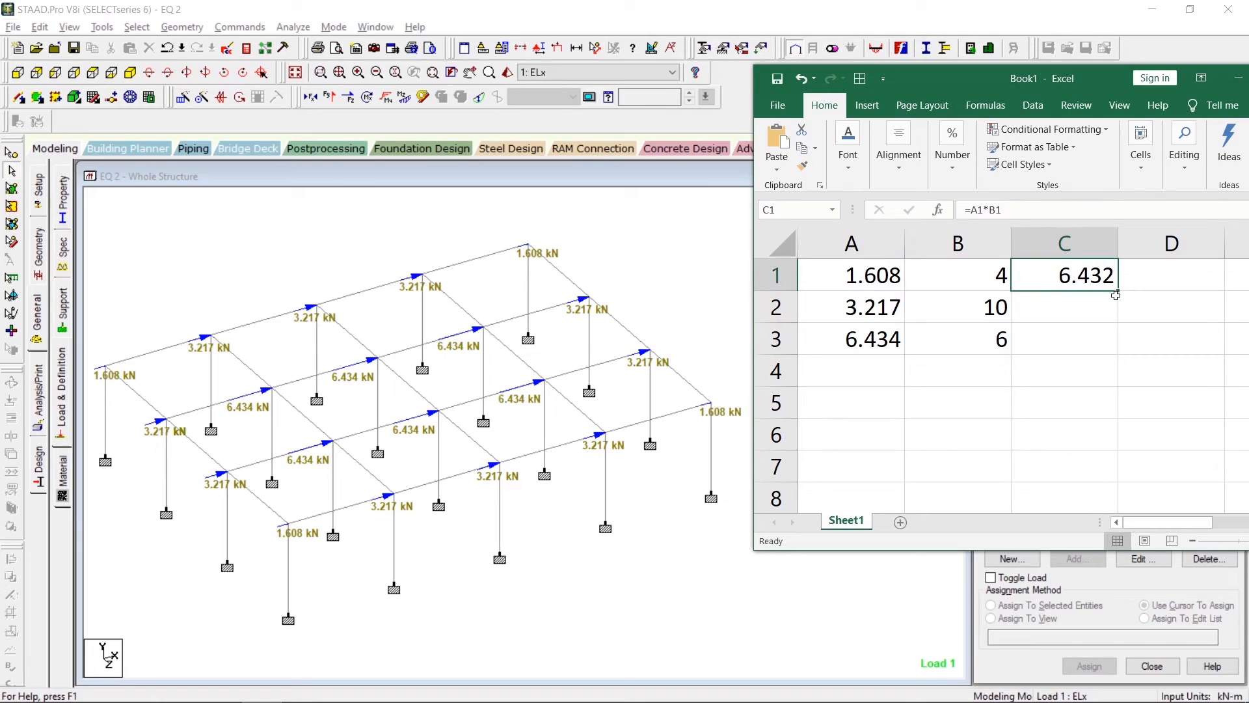
drag(1117, 294, 1134, 360)
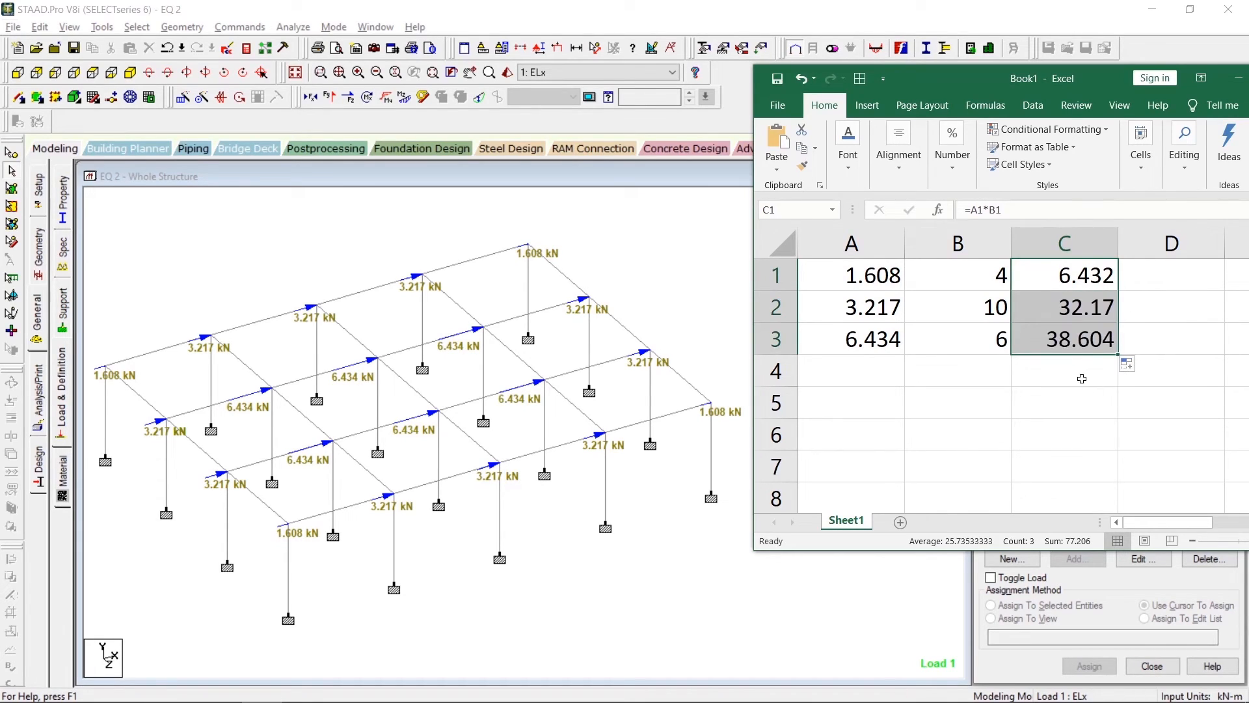
click(1070, 375)
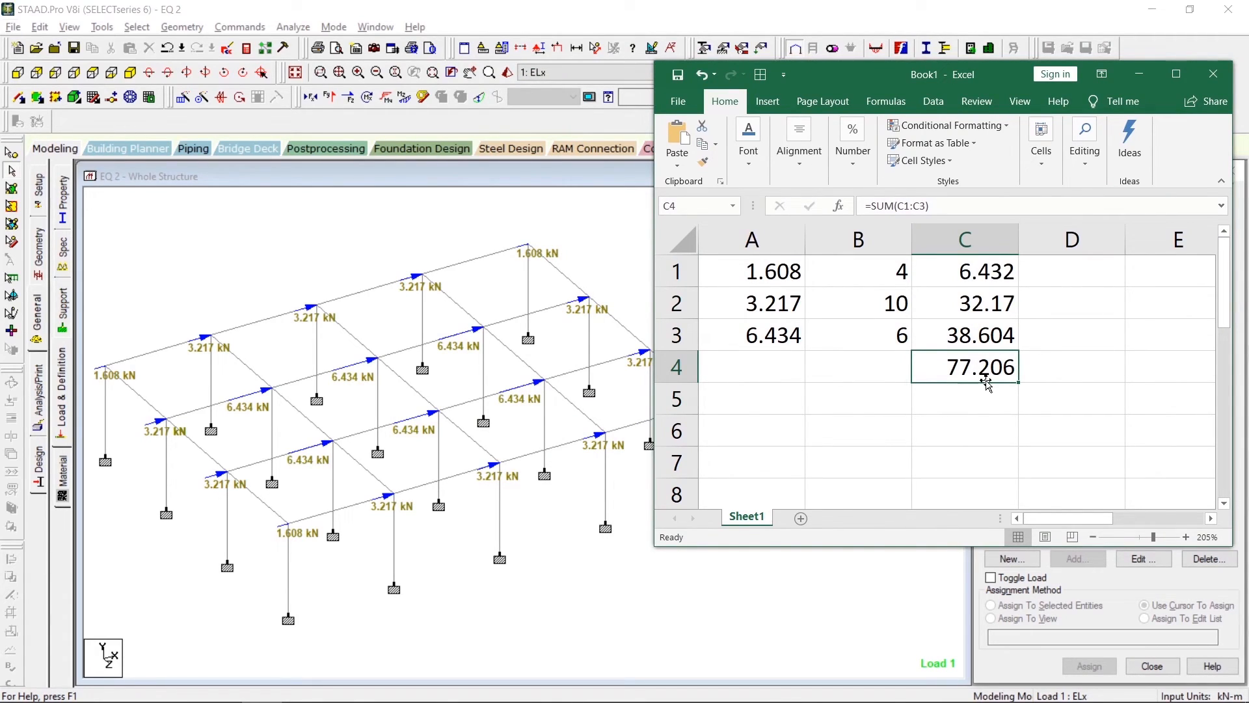
- Switch to STAAD.Pro and display the 1893 LOAD Z 1 seismic load of load case ELz on the lowest level
key(alt+Tab)
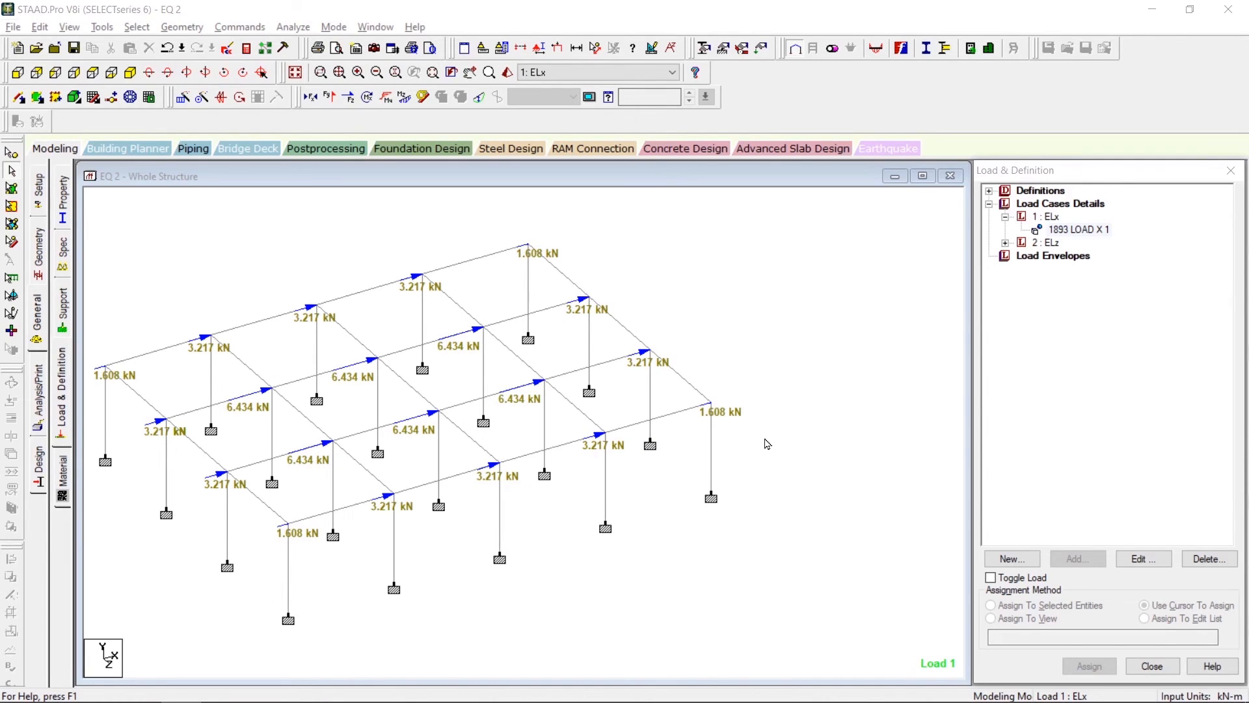
click(1005, 243)
click(1092, 255)
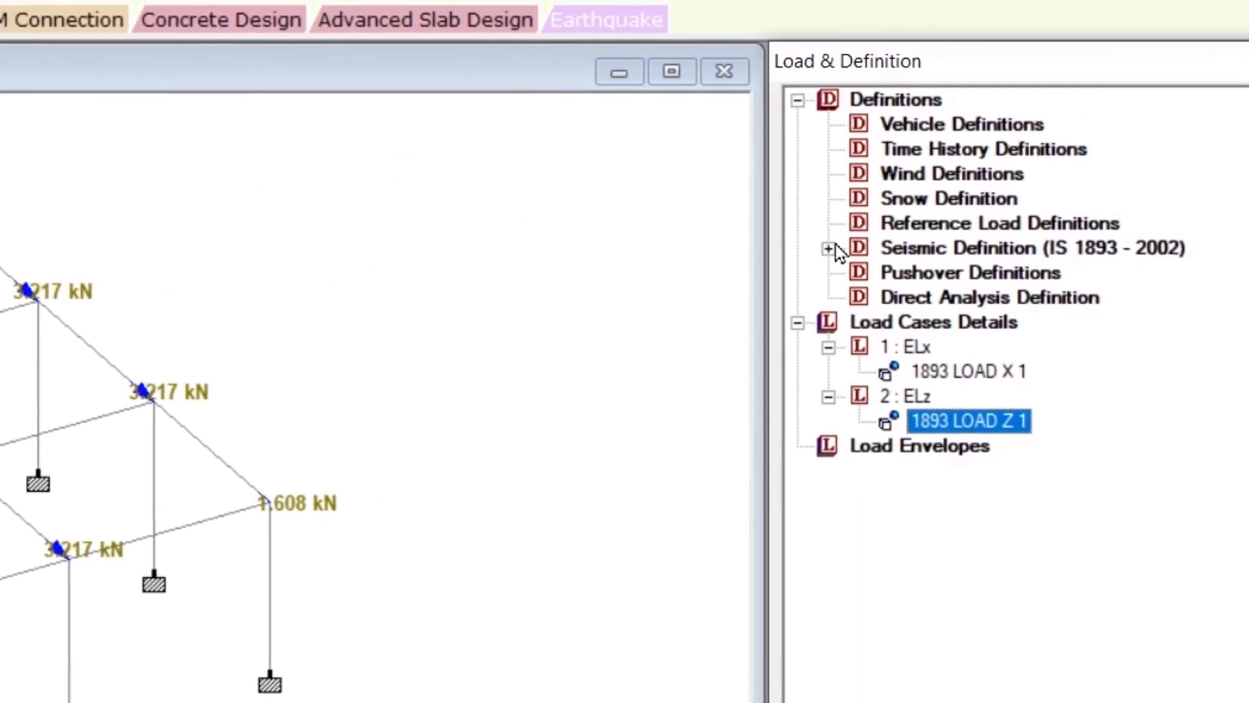
- Expand the IS 1893 - 2002 seismic definition down to its individual floor weight entries for review
click(779, 257)
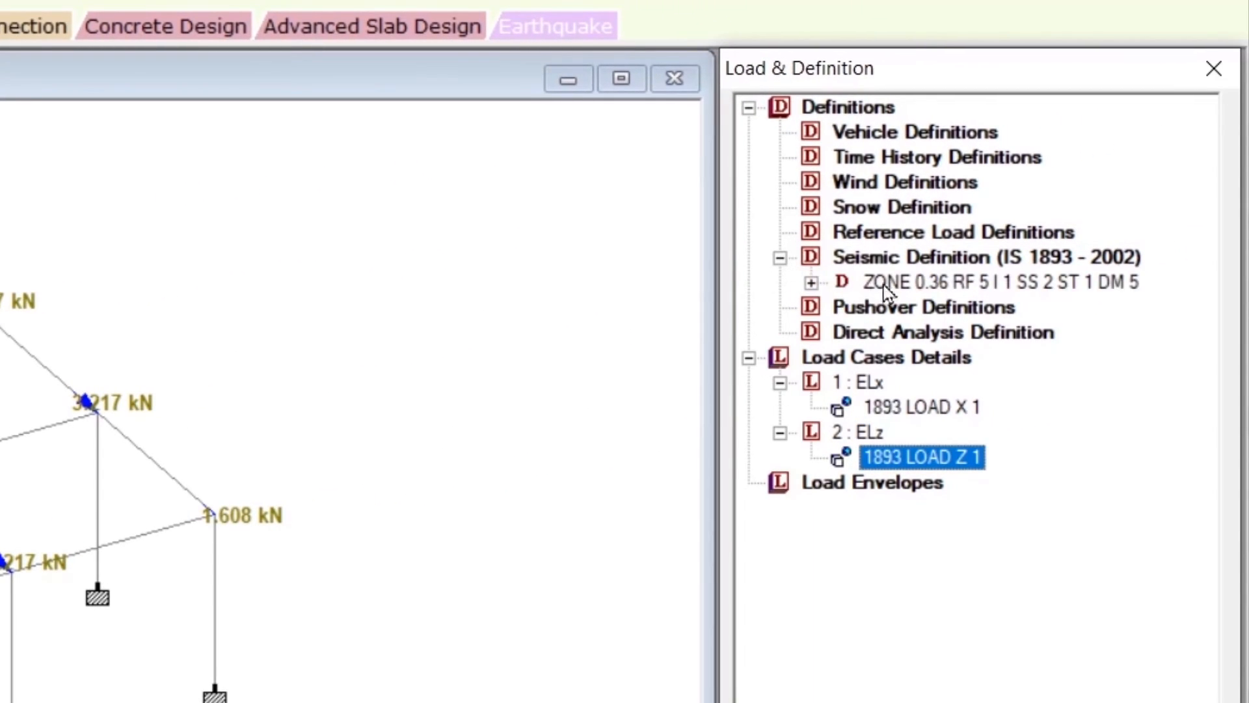
click(810, 282)
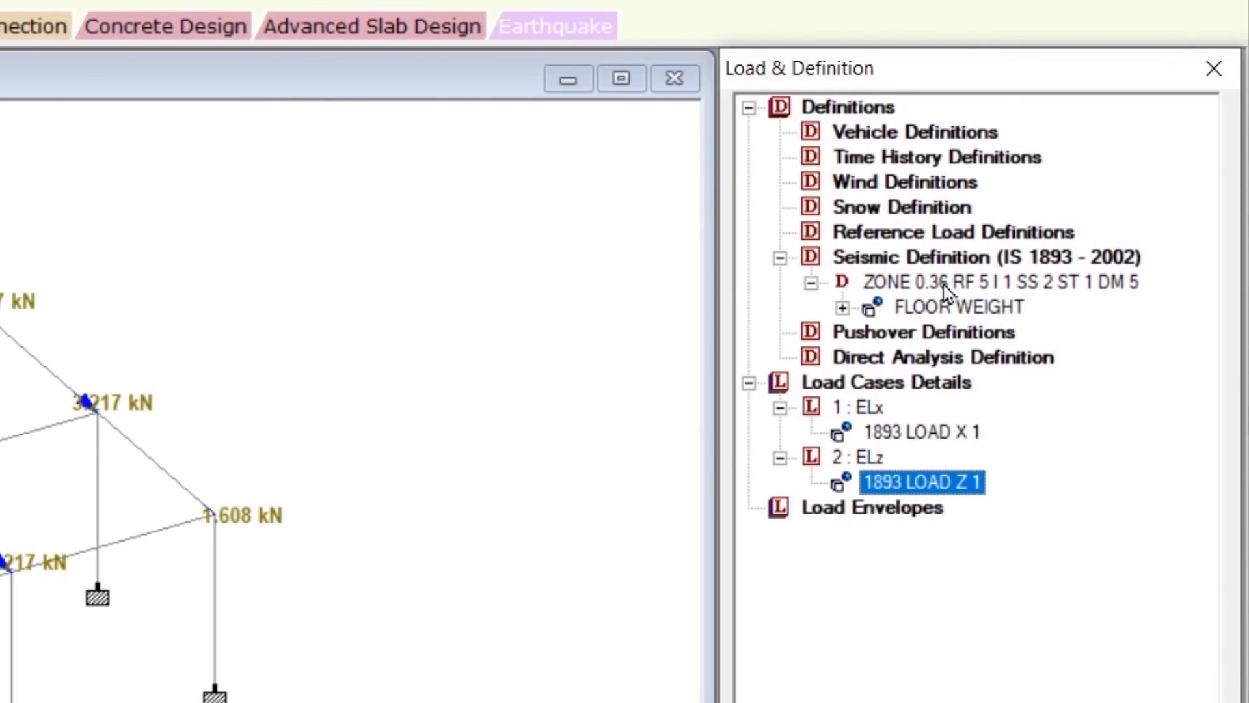
click(841, 307)
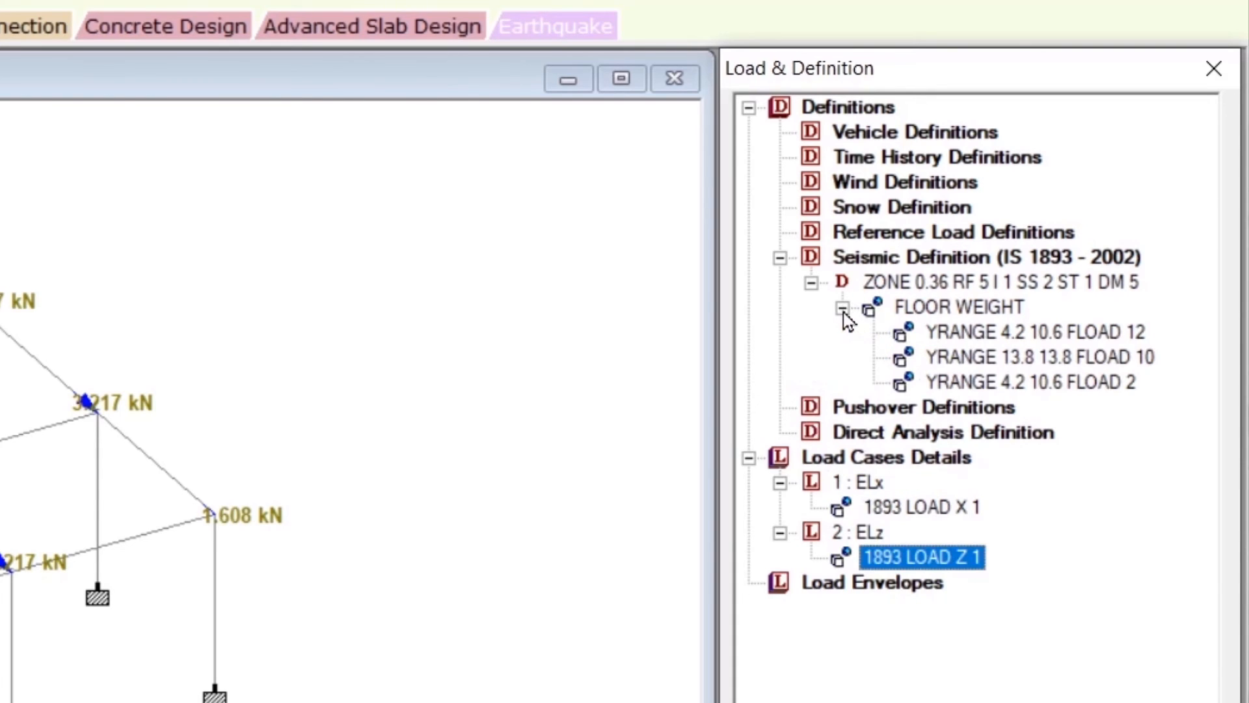